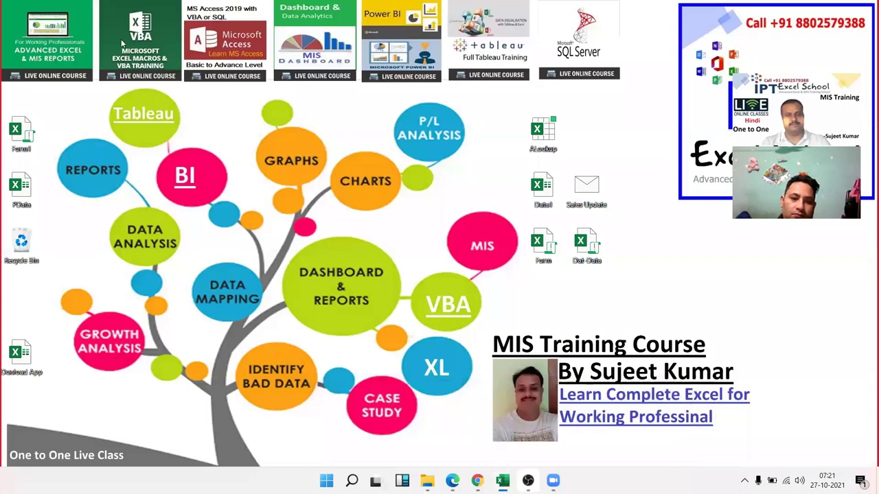
# Step: Bring Excel to the front and open the File start page listing recent workbooks
pyautogui.hotkey('alt', 'Tab')
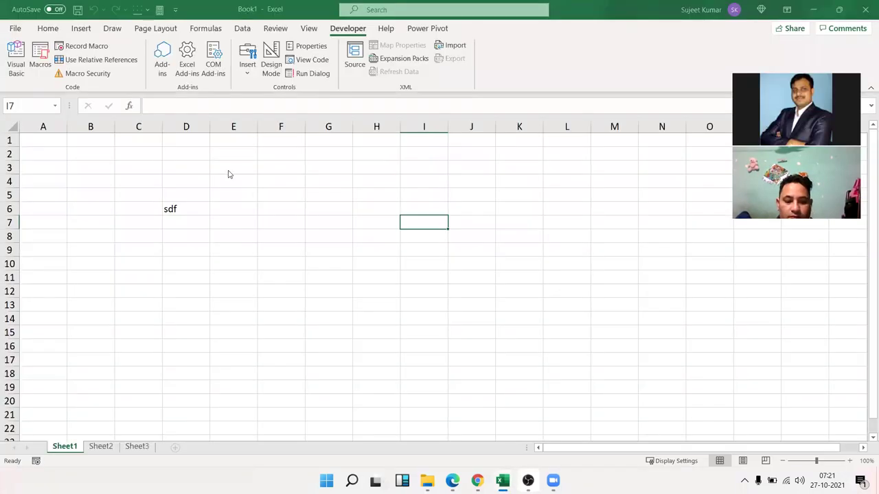
pyautogui.click(14, 30)
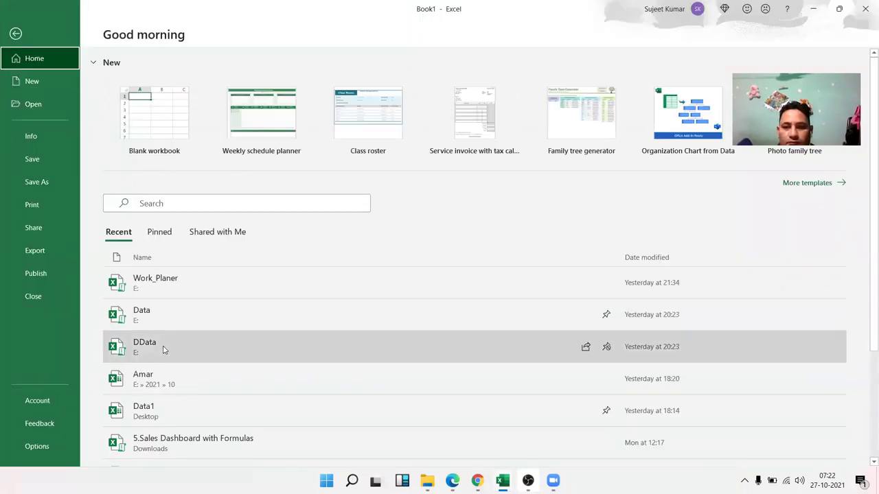
# Step: Open Data1 from the Recent list and copy the whole data table on Sheet1
pyautogui.click(166, 414)
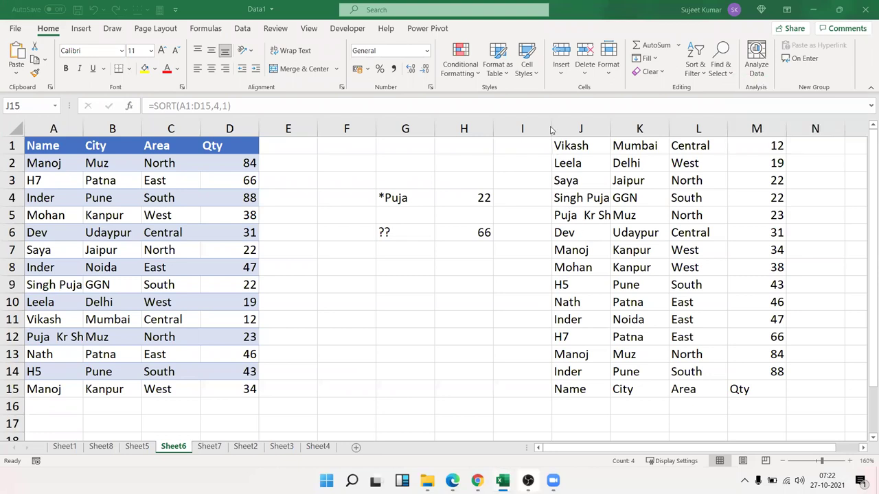
pyautogui.click(72, 448)
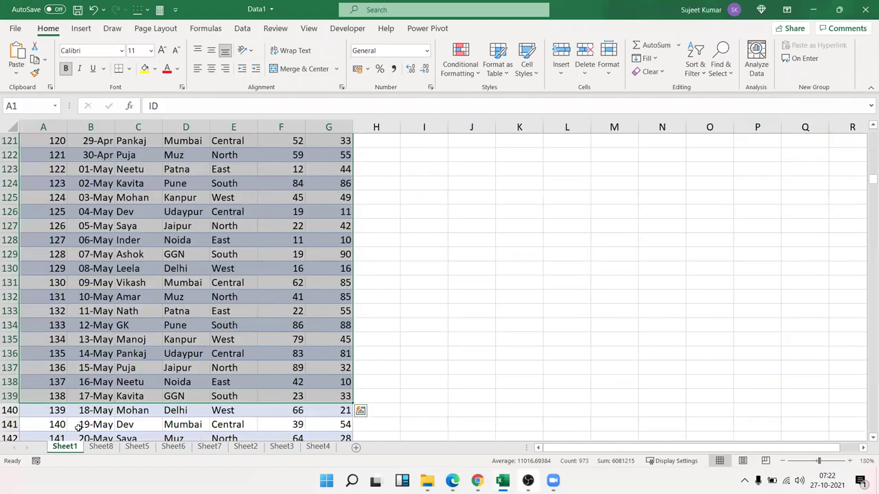
pyautogui.hotkey('ctrl', 'Home')
pyautogui.hotkey('ctrl', 'shift', 'Right')
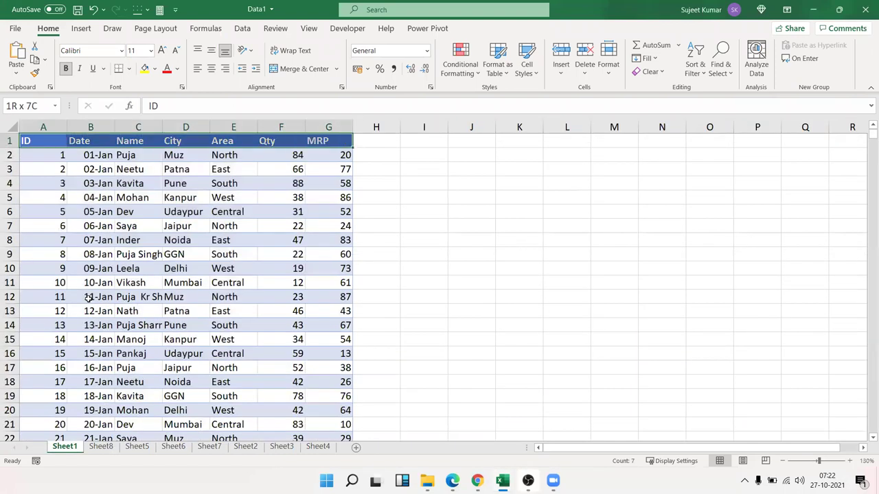
pyautogui.hotkey('ctrl', 'shift', 'Down')
pyautogui.hotkey('ctrl', 'c')
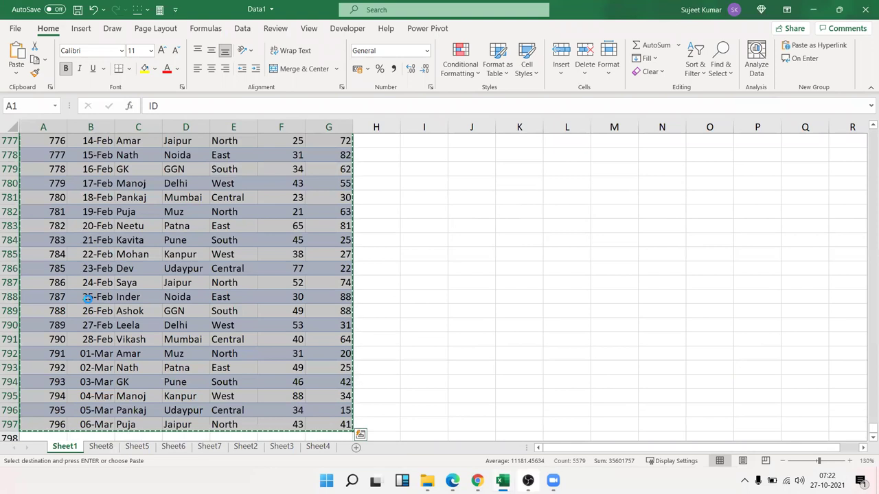
# Step: Paste the table into a new blank workbook and select the full range A1:G797
pyautogui.hotkey('ctrl', 'n')
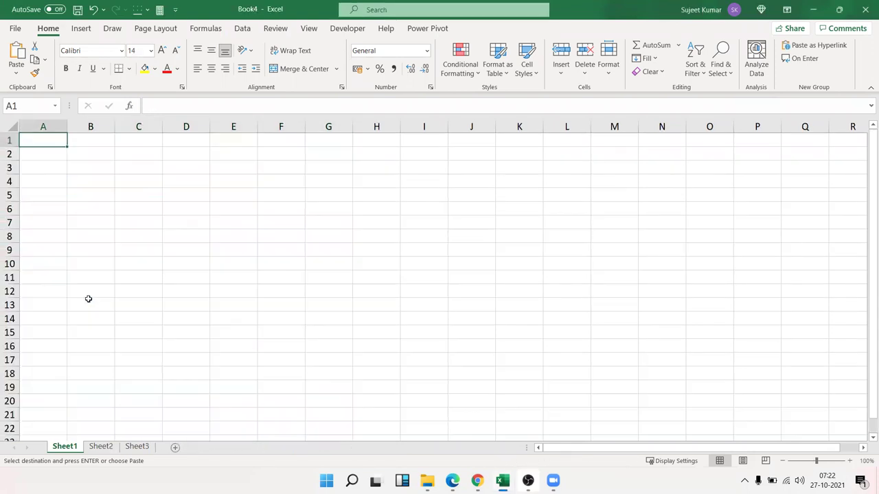
pyautogui.hotkey('ctrl', 'v')
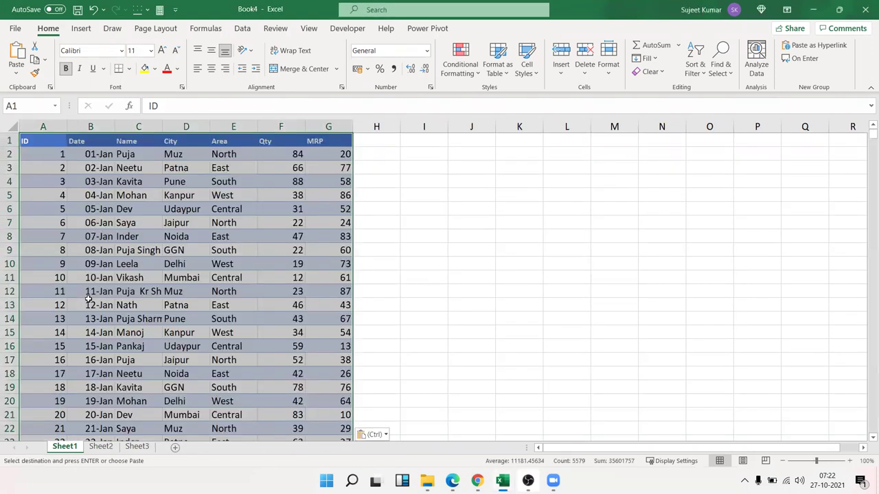
pyautogui.press('Down')
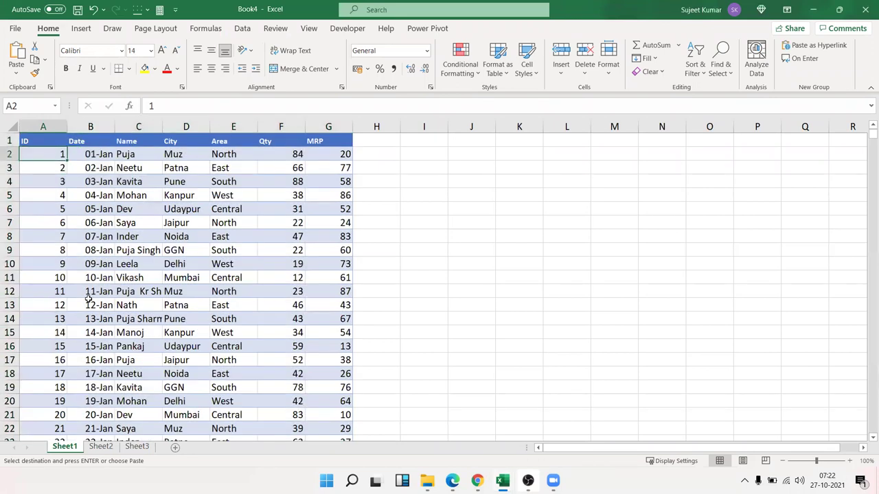
pyautogui.hotkey('ctrl', 'Down')
pyautogui.hotkey('ctrl', 'Up')
pyautogui.hotkey('ctrl', 'shift', 'Right')
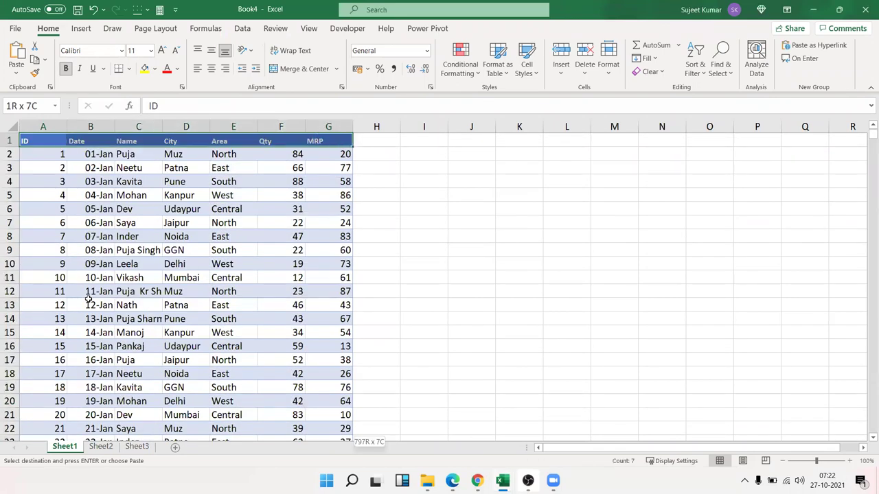
pyautogui.hotkey('ctrl', 'shift', 'Down')
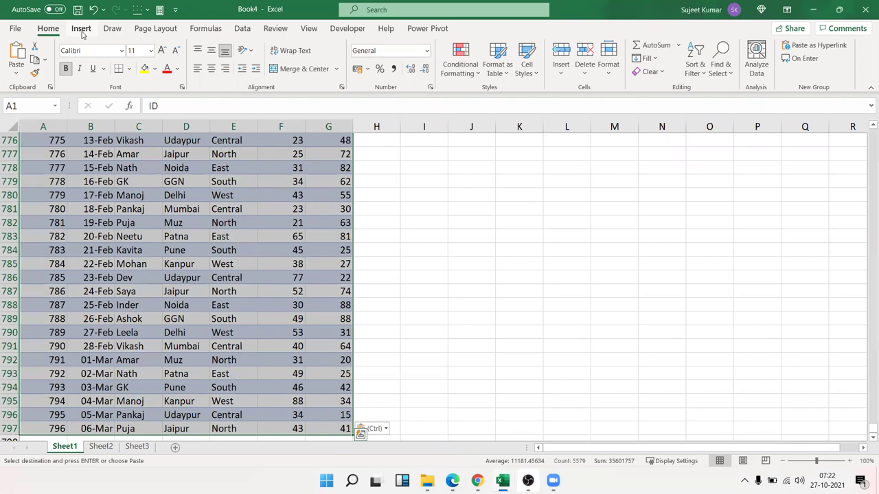
# Step: Insert a pivot table on a new sheet with Name in Rows and Sum of Qty in Values
pyautogui.click(81, 30)
pyautogui.click(22, 48)
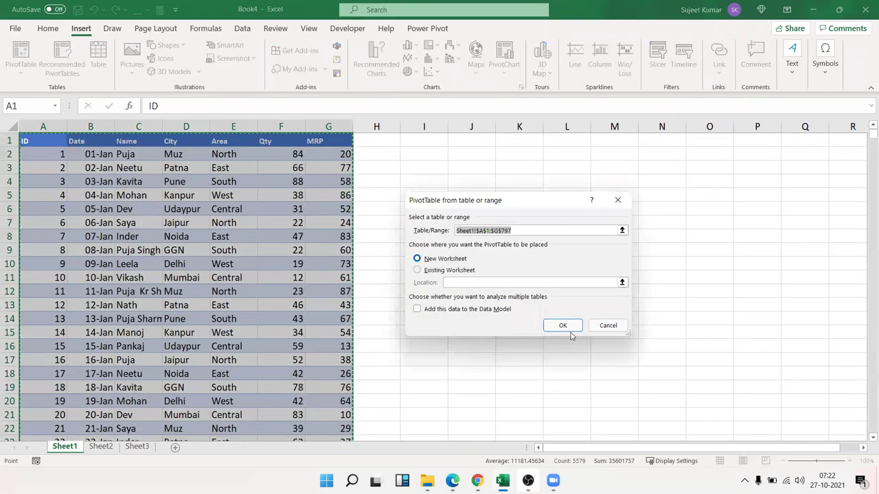
pyautogui.click(566, 331)
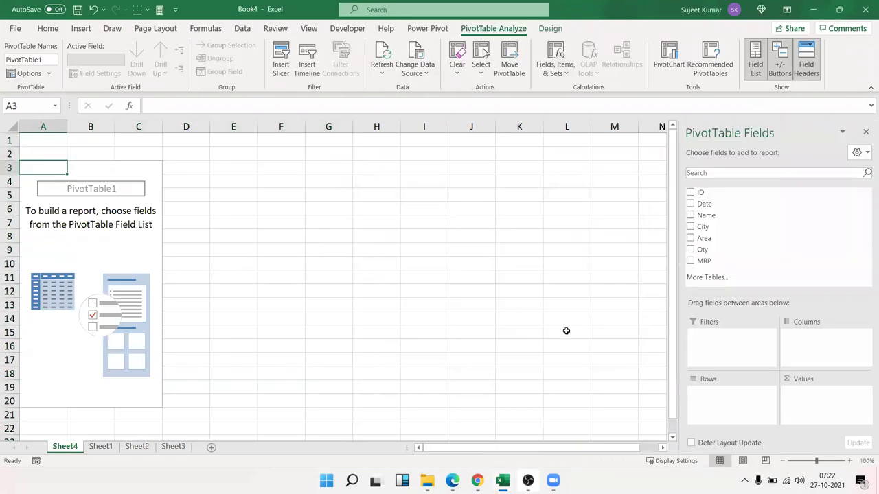
pyautogui.moveTo(745, 216); pyautogui.dragTo(728, 411)
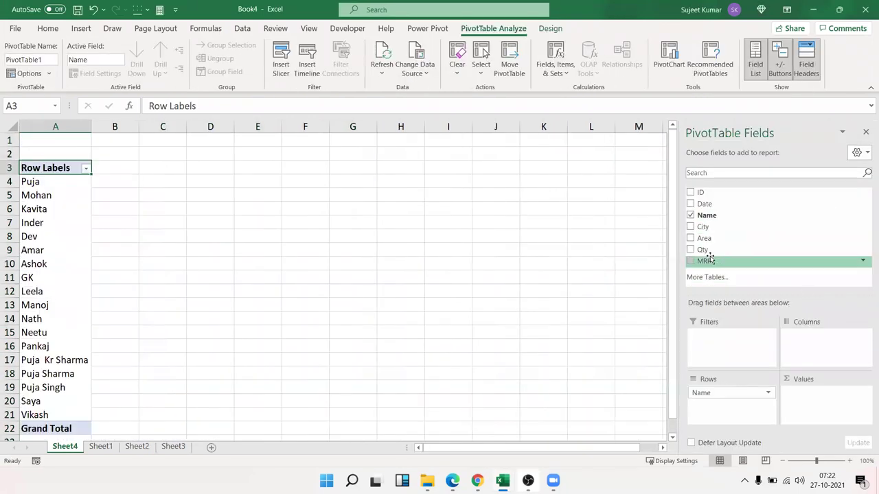
pyautogui.moveTo(709, 254)
pyautogui.mouseDown()
pyautogui.moveTo(800, 402)
pyautogui.moveTo(807, 399)
pyautogui.mouseUp()
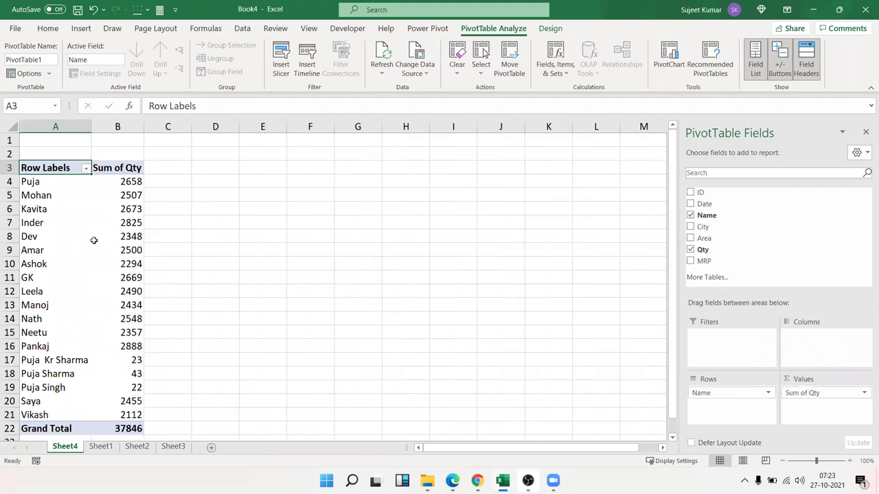
# Step: Sort the pivot's names by Sum of Qty, finally largest to smallest with 2888 on top
pyautogui.moveTo(94, 241)
pyautogui.moveTo(126, 237)
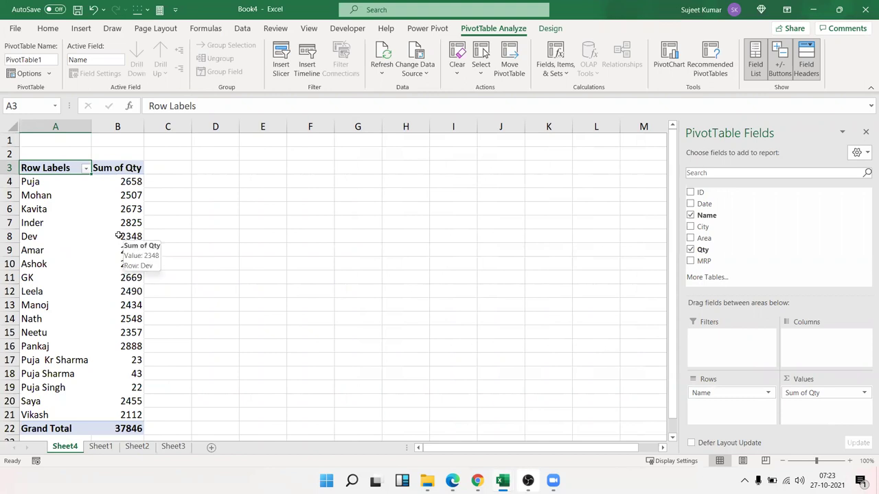
pyautogui.click(120, 236)
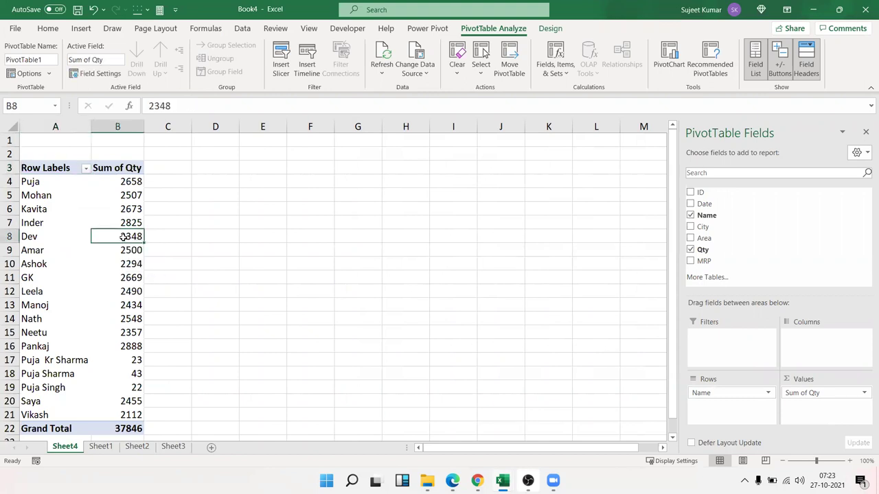
pyautogui.rightClick(124, 239)
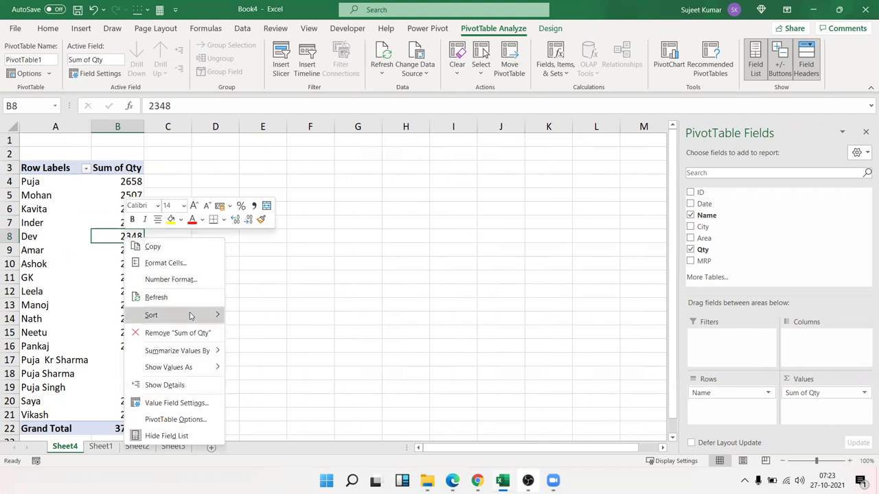
pyautogui.moveTo(190, 316)
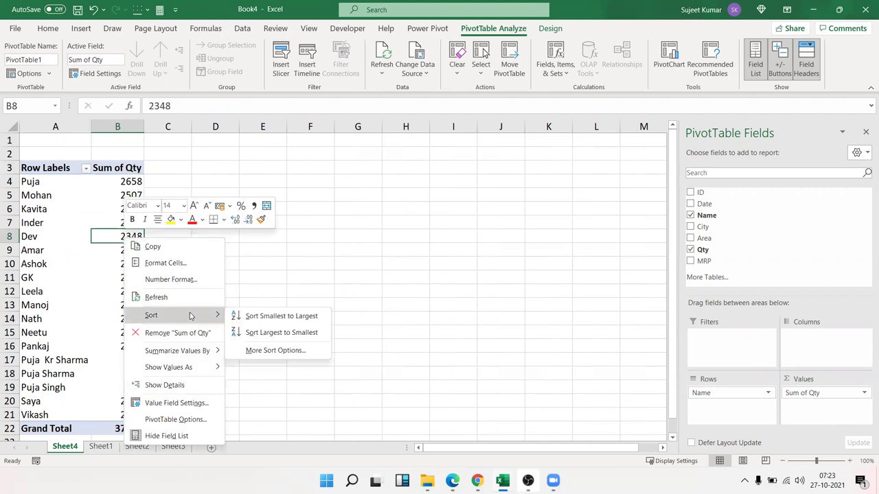
pyautogui.click(257, 319)
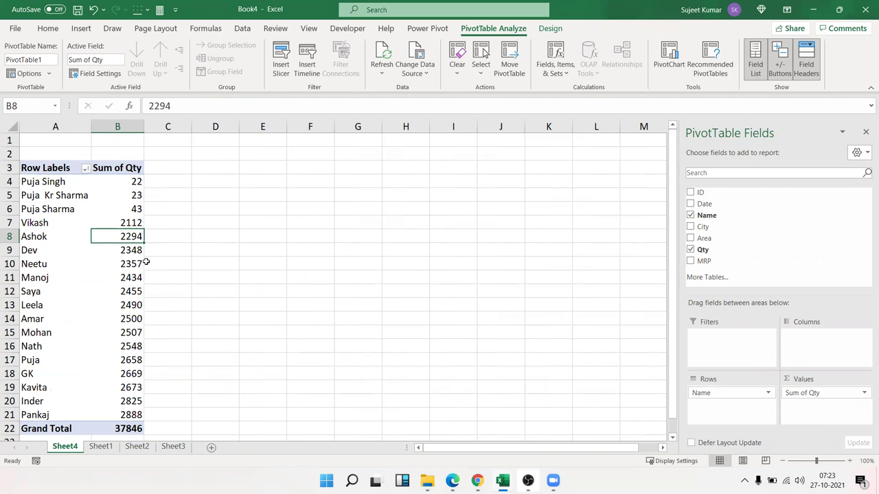
pyautogui.rightClick(126, 235)
pyautogui.moveTo(198, 318)
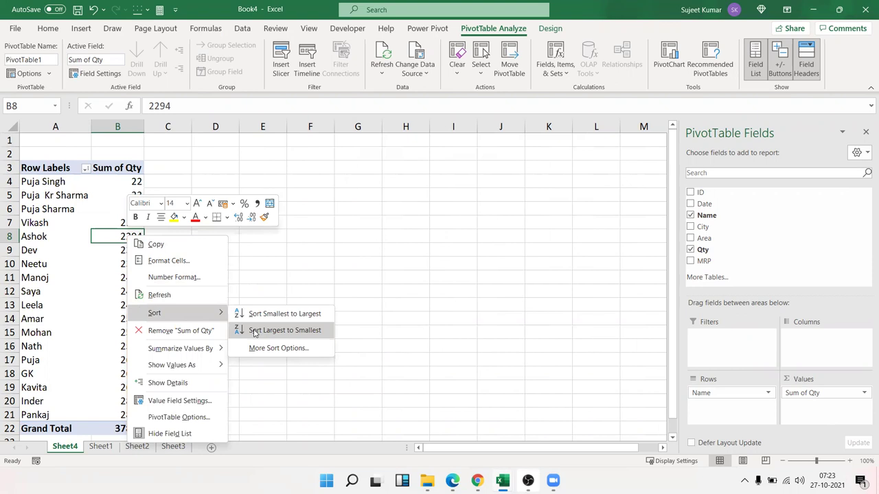
pyautogui.click(254, 332)
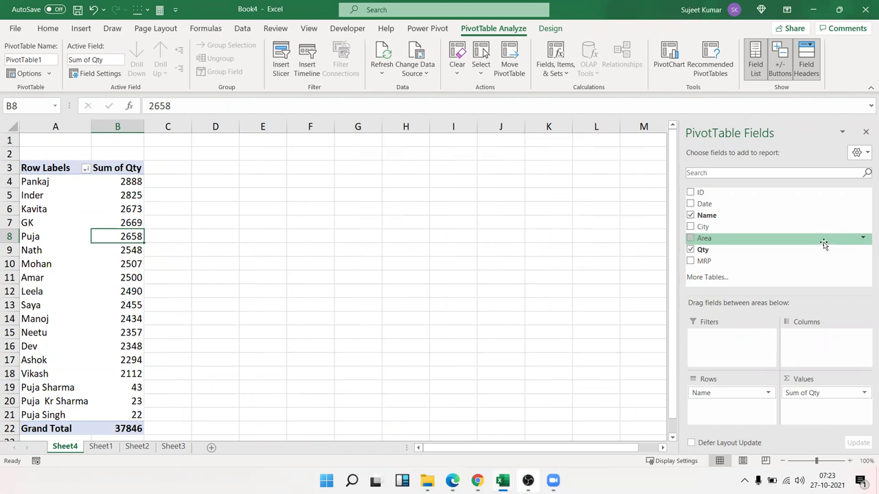
pyautogui.moveTo(761, 232); pyautogui.dragTo(824, 336)
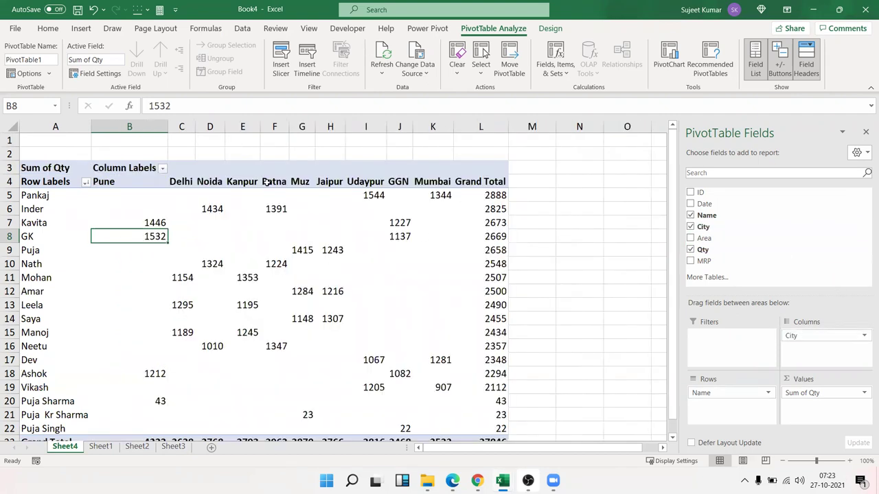
pyautogui.click(266, 181)
pyautogui.rightClick(268, 184)
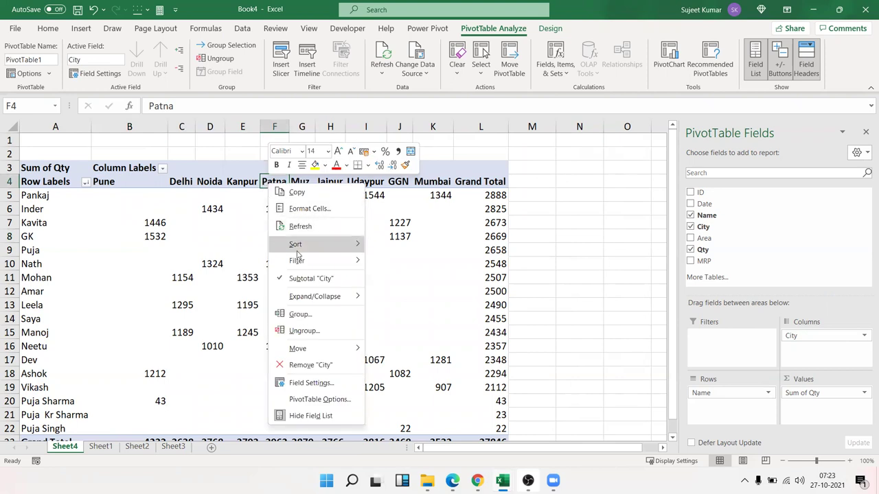
pyautogui.click(308, 182)
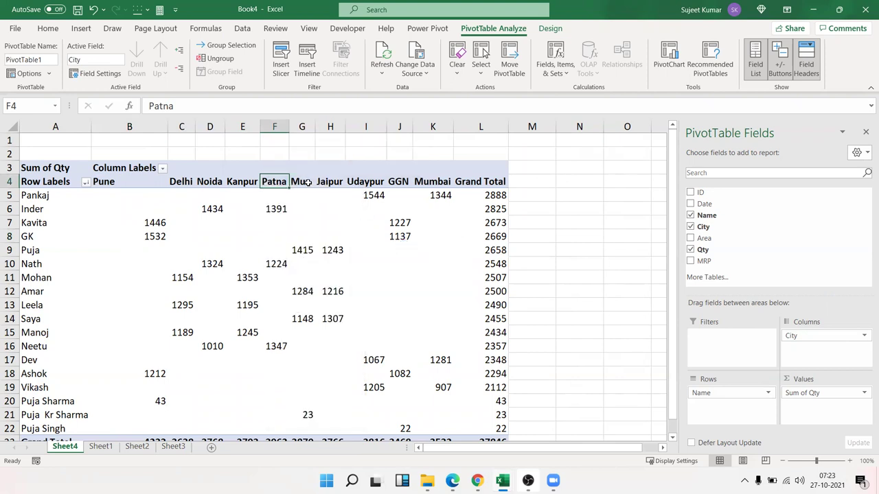
pyautogui.rightClick(282, 184)
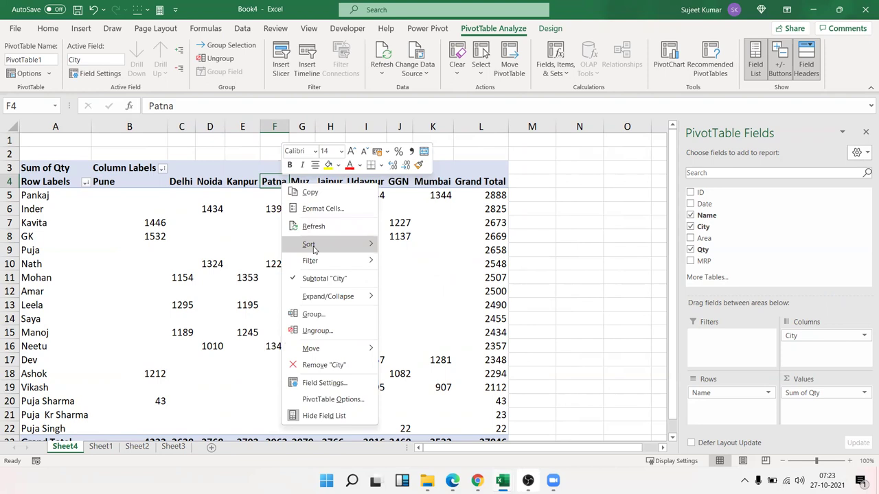
pyautogui.moveTo(318, 248)
pyautogui.click(411, 261)
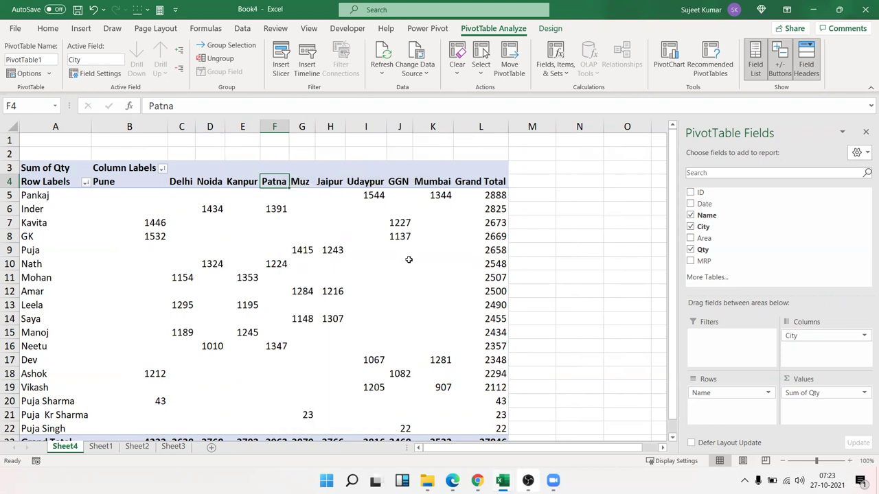
pyautogui.click(484, 211)
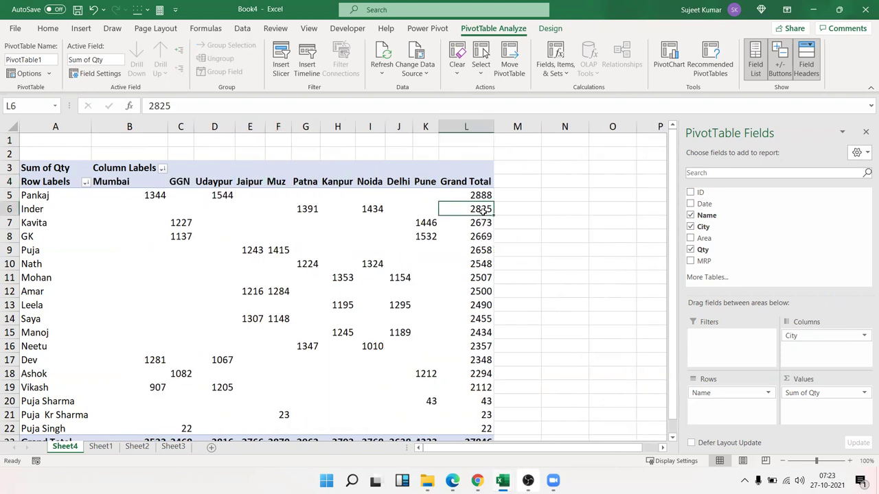
pyautogui.rightClick(485, 210)
pyautogui.moveTo(503, 291)
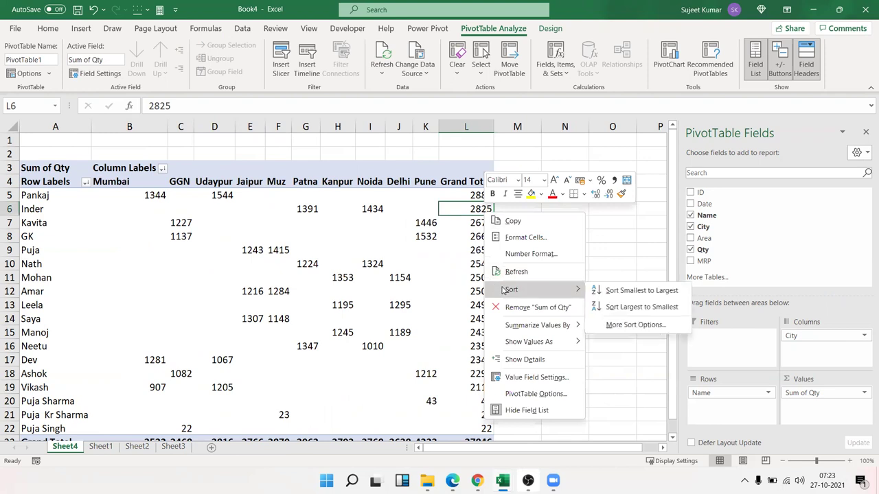
pyautogui.click(447, 242)
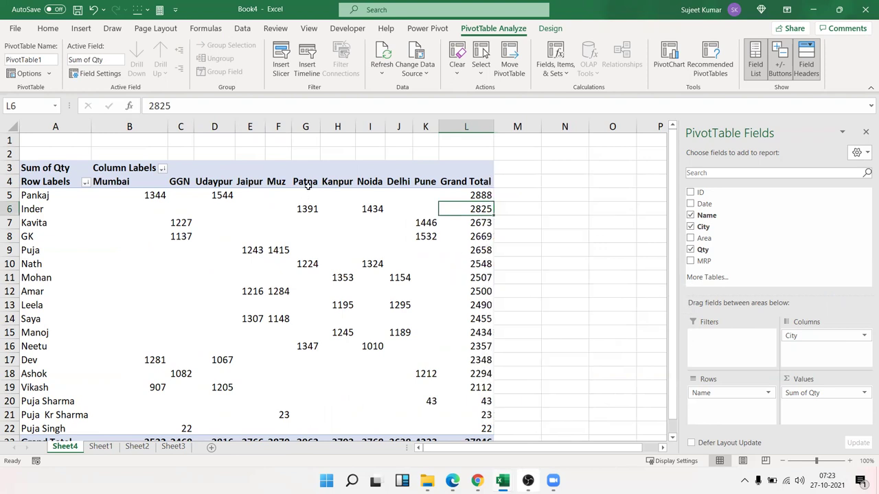
pyautogui.click(308, 184)
pyautogui.rightClick(310, 184)
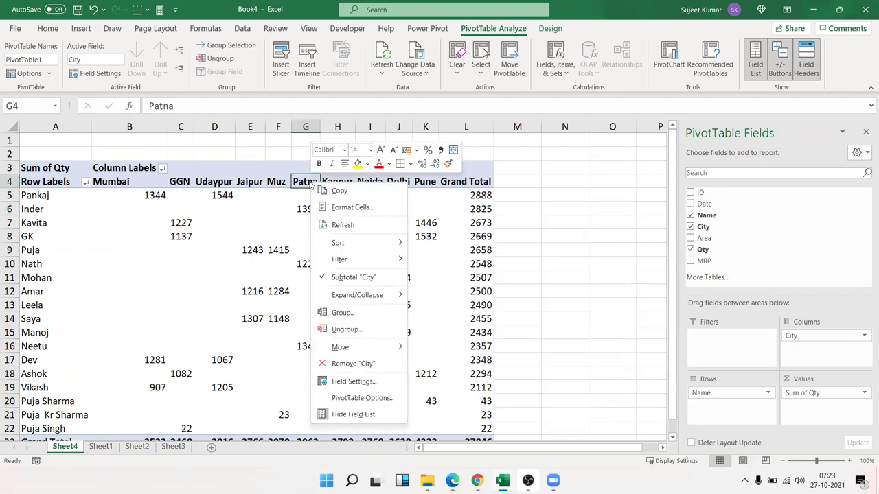
pyautogui.click(30, 210)
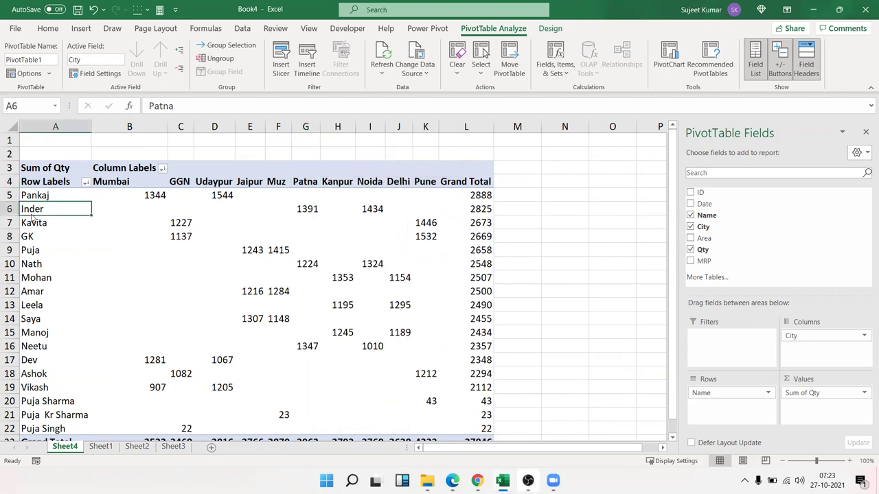
pyautogui.rightClick(33, 213)
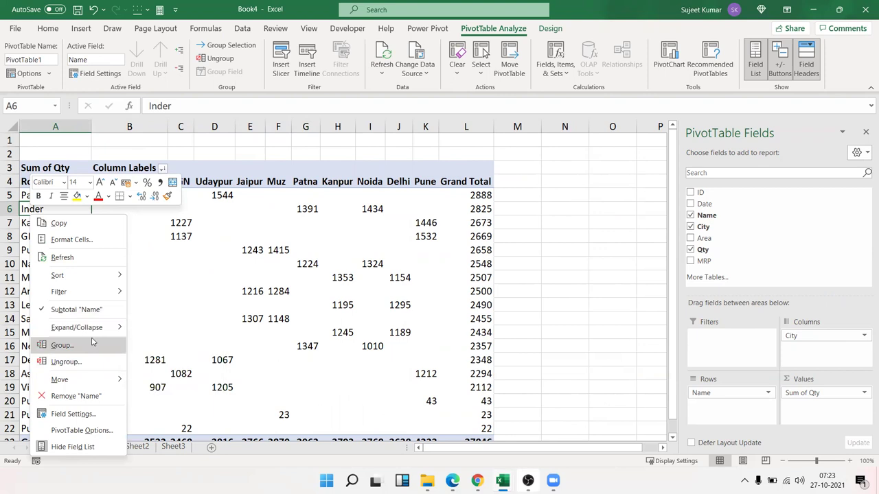
pyautogui.click(300, 256)
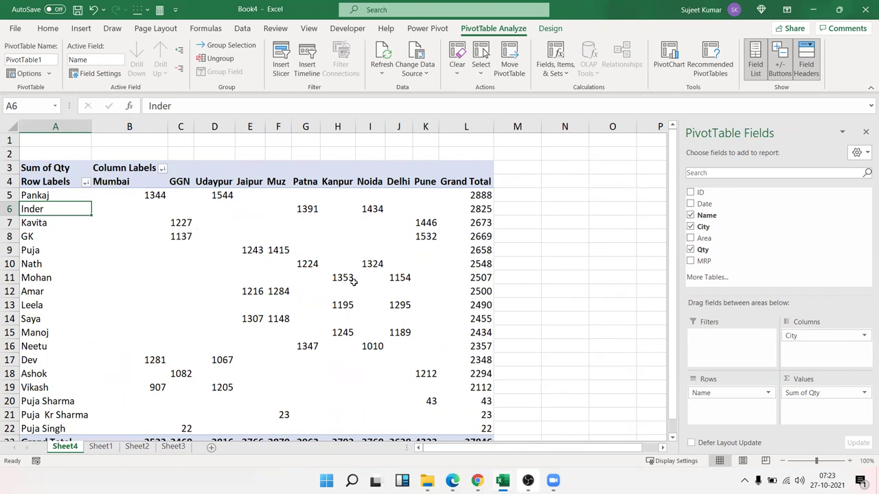
# Step: Move City from the Columns area to the Filters area, leaving it set to (All)
pyautogui.scroll(-5, 364, 289)
pyautogui.scroll(5, 365, 290)
pyautogui.moveTo(812, 342); pyautogui.dragTo(737, 342)
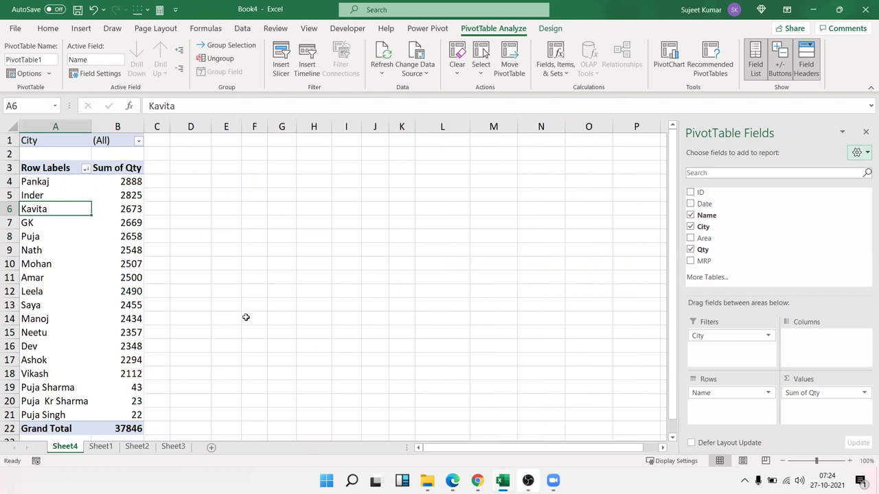
pyautogui.rightClick(134, 264)
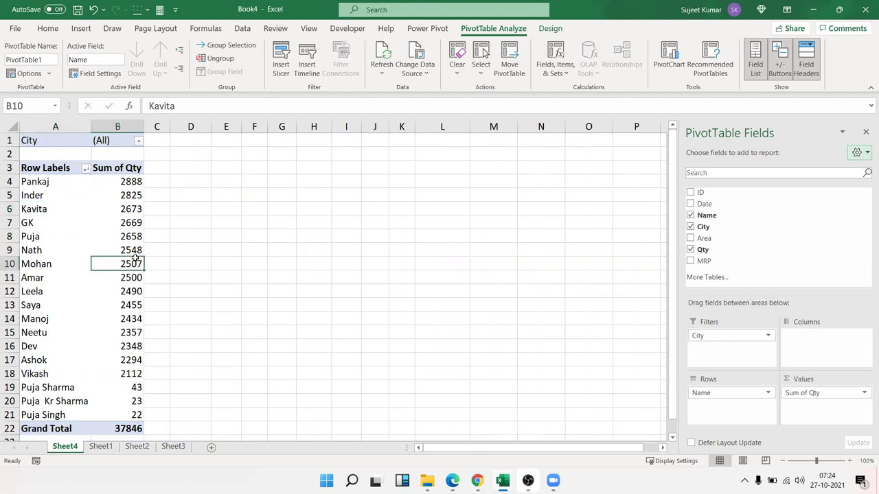
pyautogui.moveTo(186, 125)
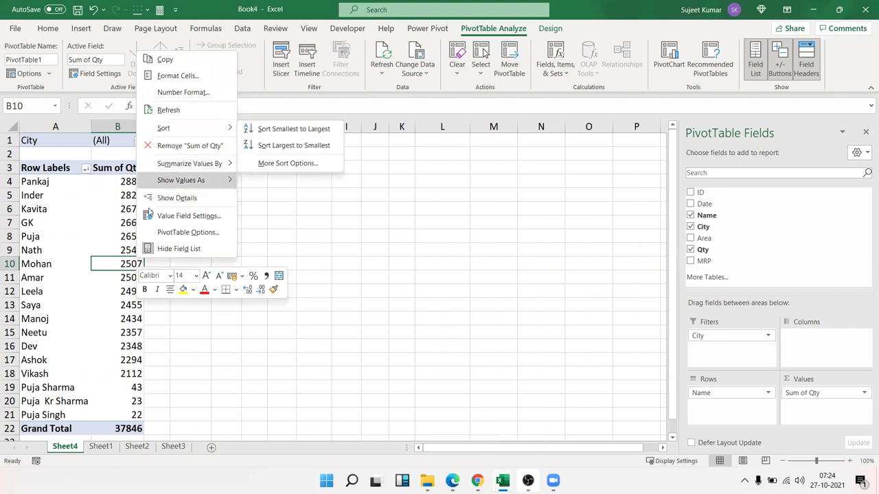
pyautogui.click(119, 236)
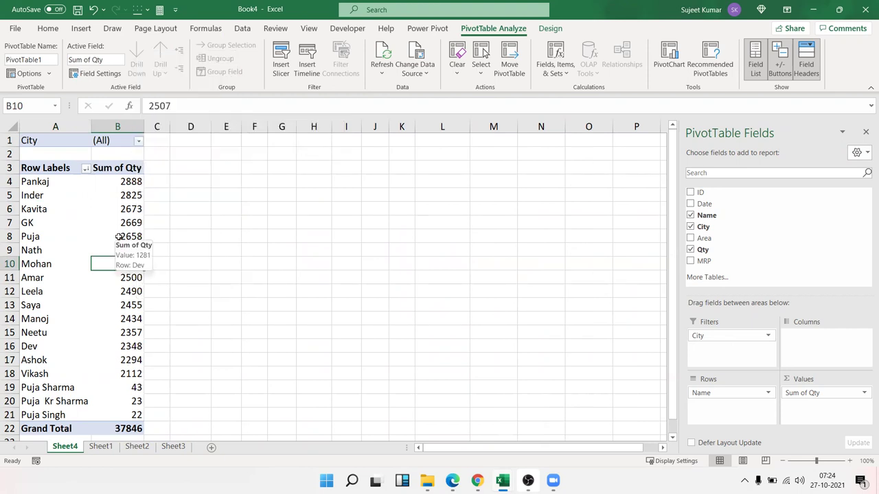
# Step: Move a chosen name to the beginning of the pivot's name list
pyautogui.moveTo(45, 414); pyautogui.dragTo(41, 332)
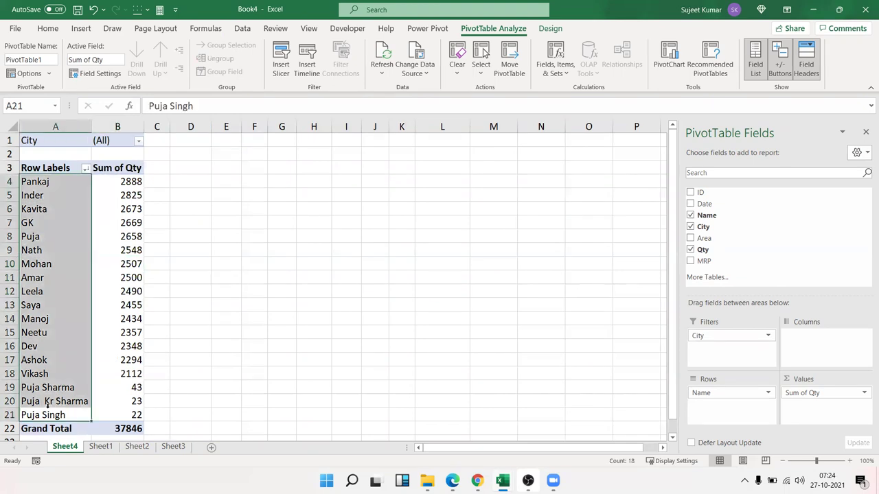
pyautogui.moveTo(124, 399); pyautogui.dragTo(118, 197)
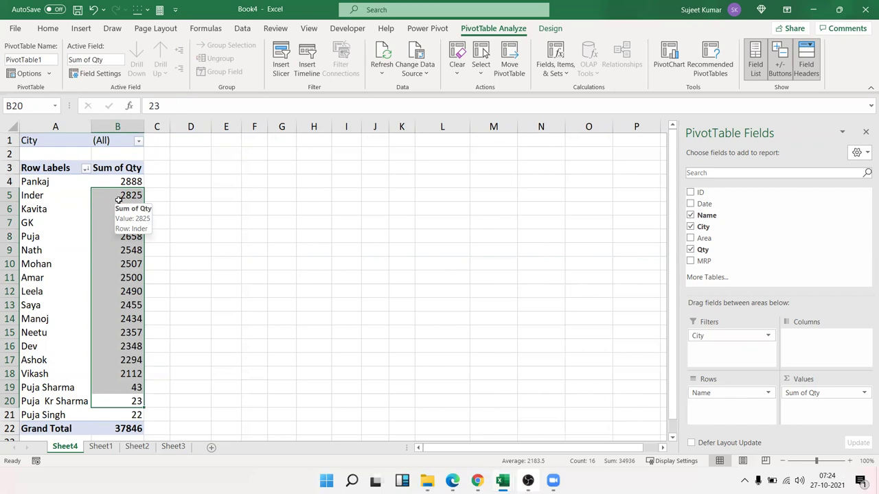
pyautogui.click(55, 374)
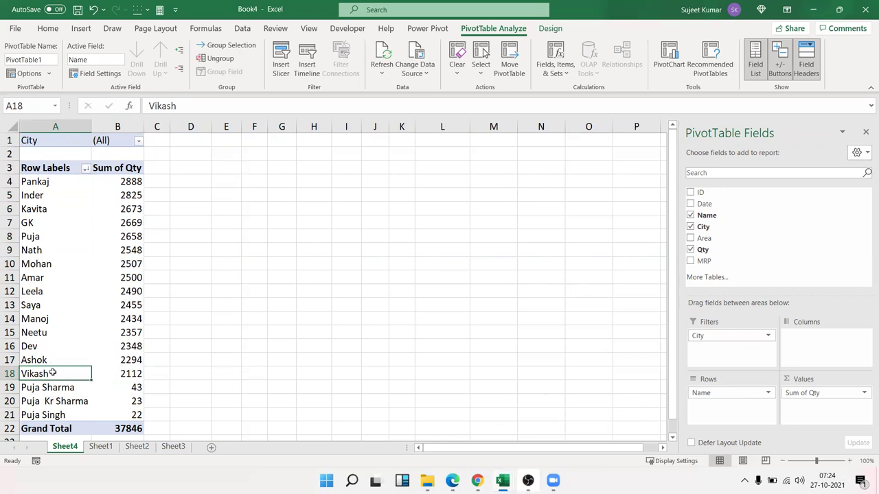
pyautogui.rightClick(53, 373)
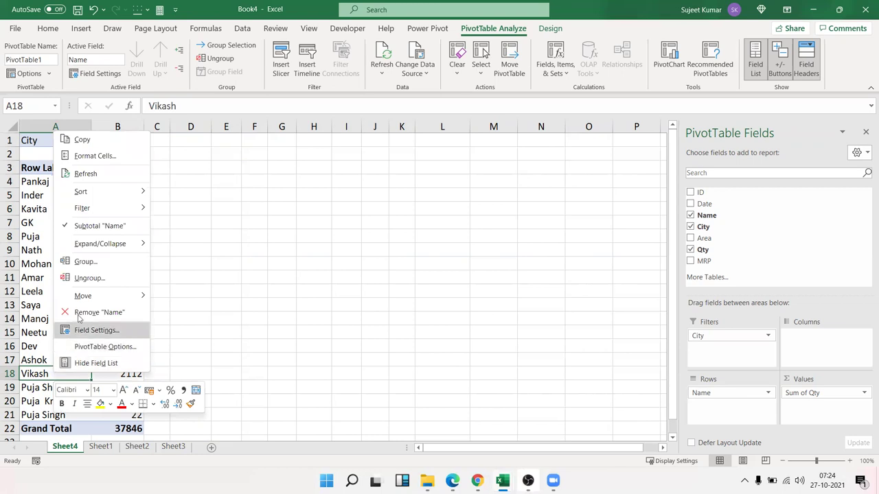
pyautogui.moveTo(87, 301)
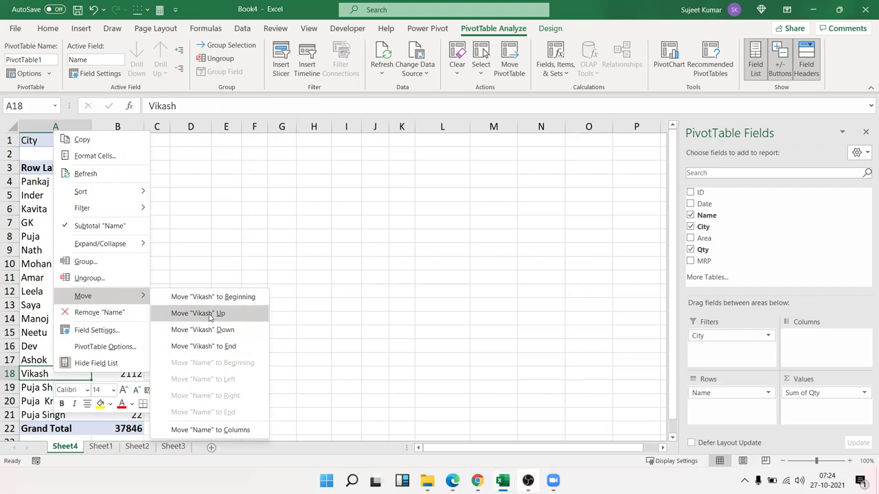
pyautogui.click(211, 301)
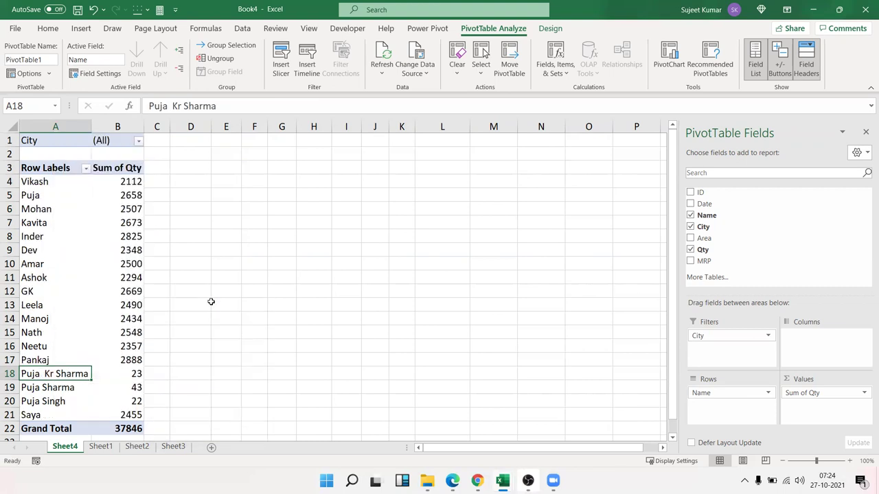
# Step: Drag two more name rows up to sit directly beneath the first name
pyautogui.click(50, 182)
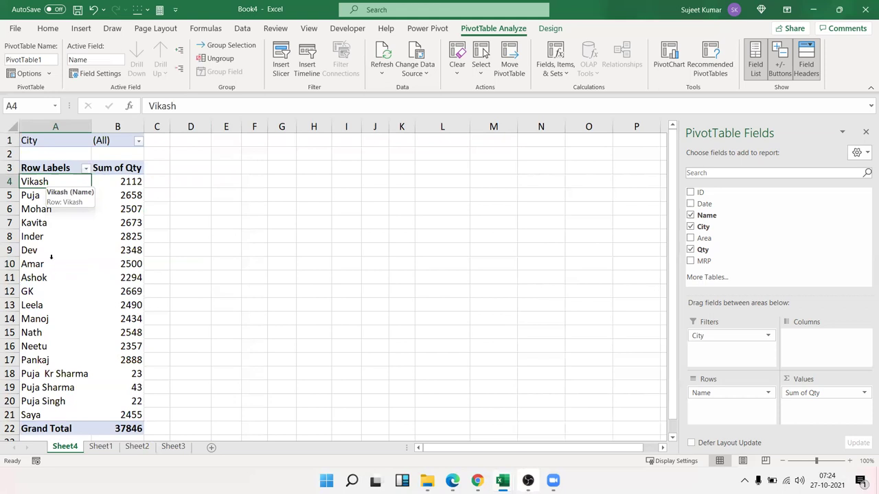
pyautogui.click(46, 334)
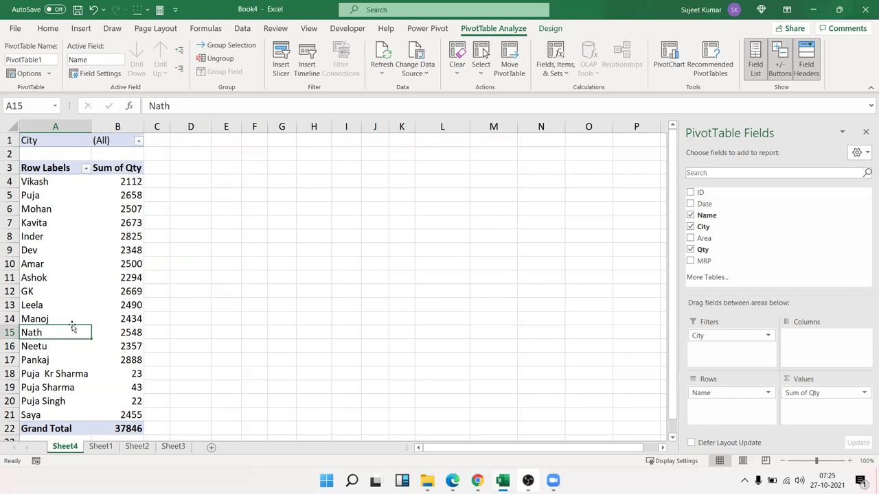
pyautogui.moveTo(72, 323); pyautogui.dragTo(80, 199)
pyautogui.moveTo(60, 321); pyautogui.dragTo(62, 210)
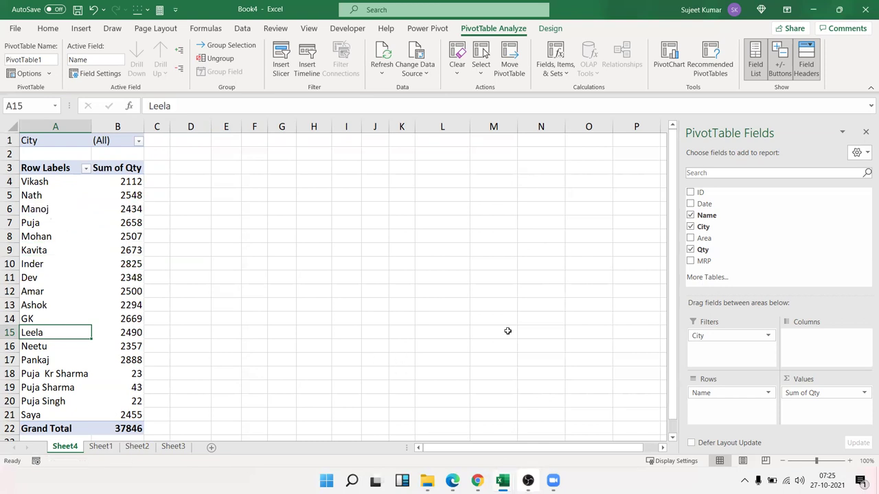
# Step: Return City to the columns, put Noida and Delhi first, then shift City into Rows
pyautogui.moveTo(704, 227)
pyautogui.mouseDown()
pyautogui.moveTo(754, 350)
pyautogui.moveTo(832, 349)
pyautogui.mouseUp()
pyautogui.click(438, 182)
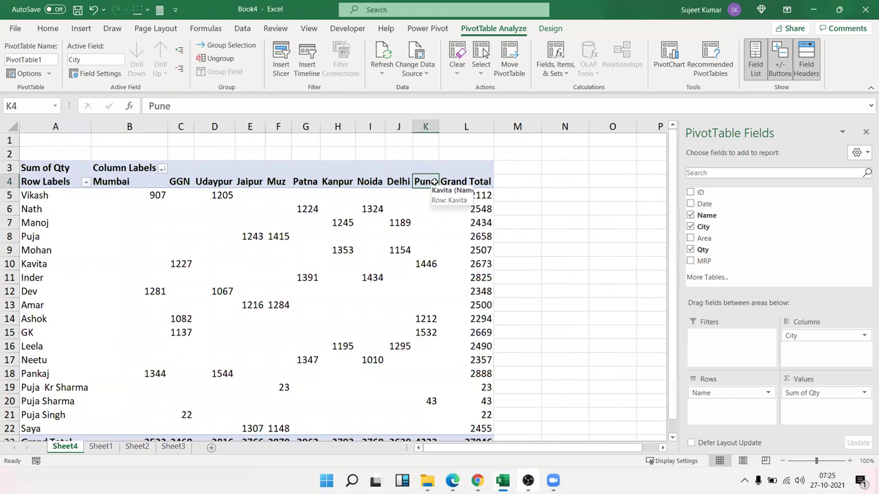
pyautogui.rightClick(438, 183)
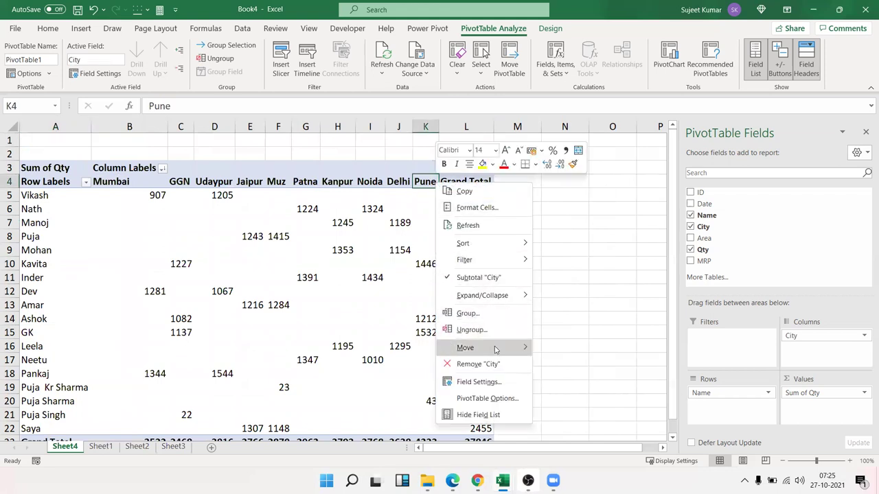
pyautogui.moveTo(499, 348)
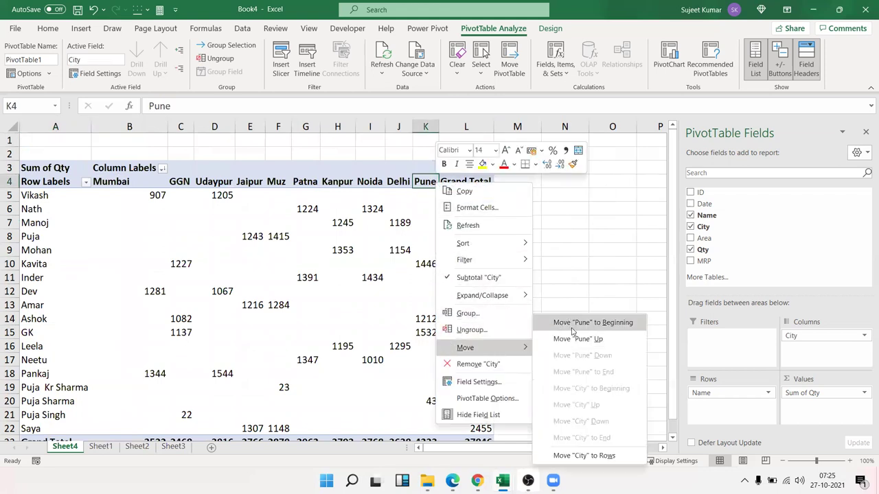
pyautogui.press('Escape')
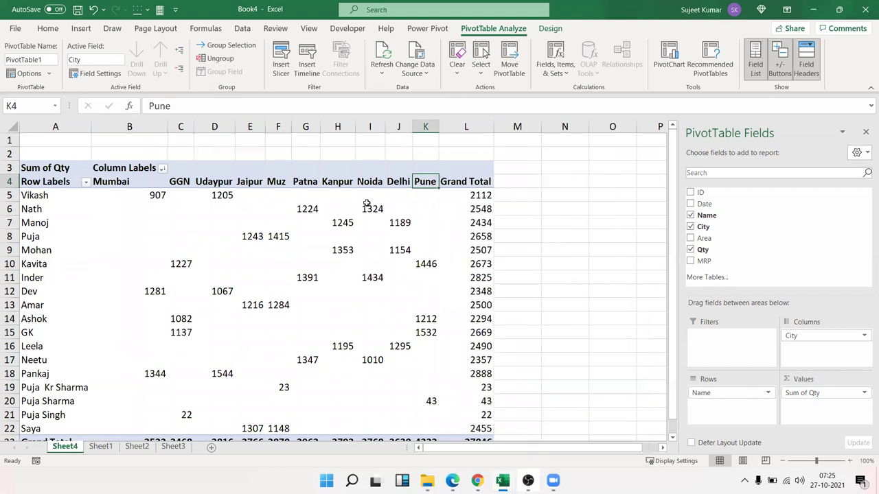
pyautogui.moveTo(382, 182)
pyautogui.mouseDown()
pyautogui.moveTo(389, 182)
pyautogui.moveTo(373, 172)
pyautogui.moveTo(99, 193)
pyautogui.moveTo(312, 232)
pyautogui.moveTo(146, 223)
pyautogui.moveTo(104, 210)
pyautogui.mouseUp()
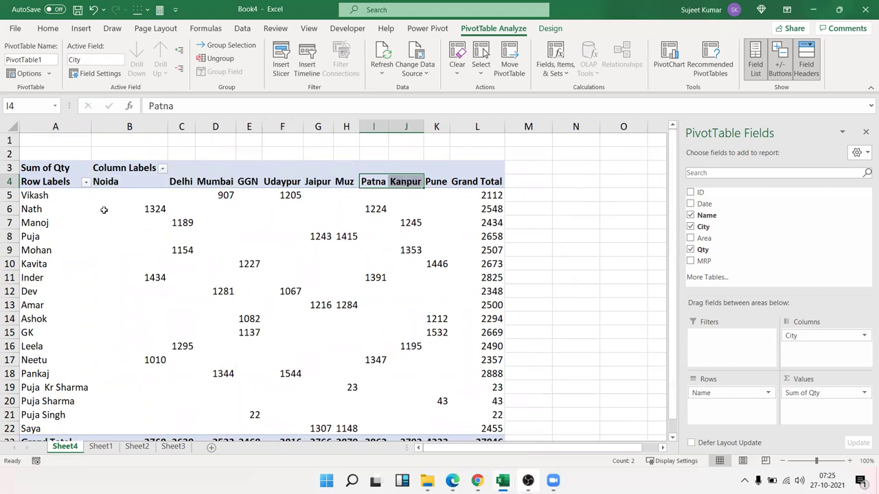
pyautogui.click(182, 223)
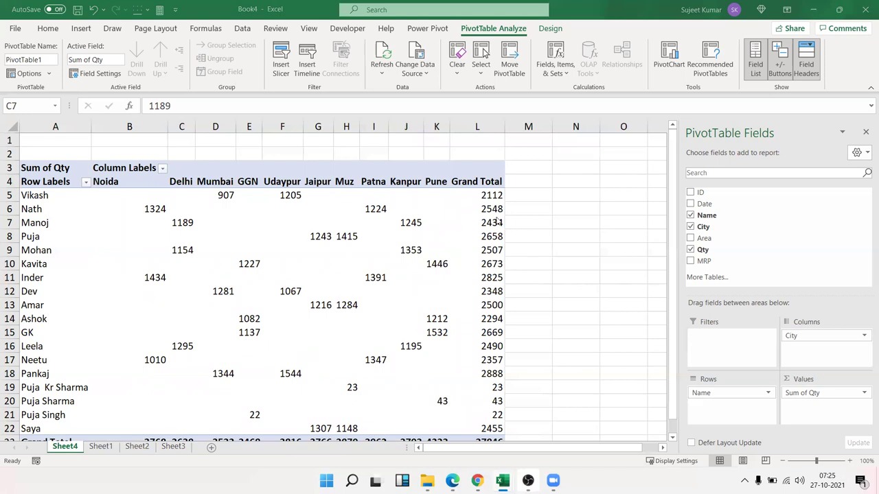
pyautogui.moveTo(825, 337)
pyautogui.mouseDown()
pyautogui.moveTo(721, 398)
pyautogui.moveTo(800, 343)
pyautogui.moveTo(734, 340)
pyautogui.mouseUp()
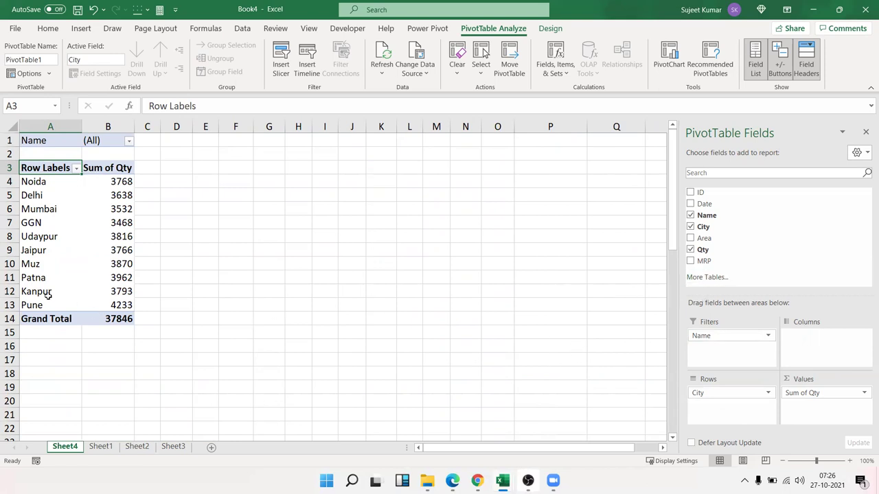
# Step: Select the GGN row in the per-city Qty list
pyautogui.moveTo(47, 295)
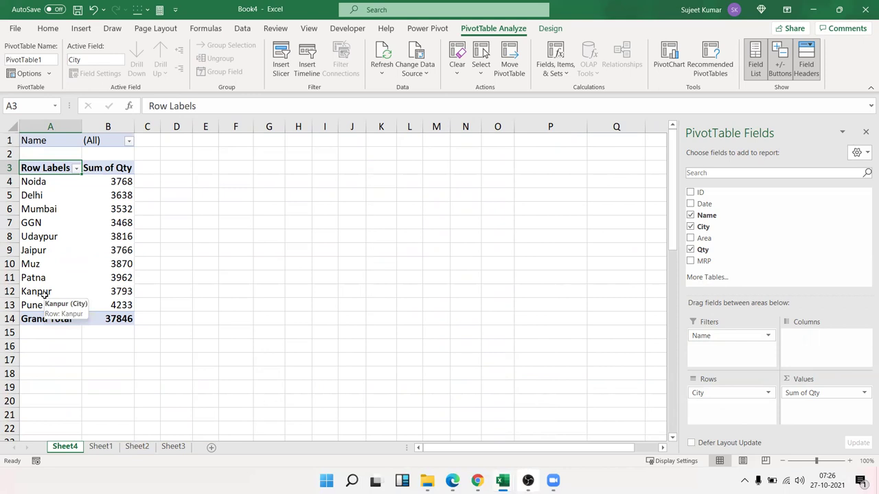
pyautogui.click(45, 223)
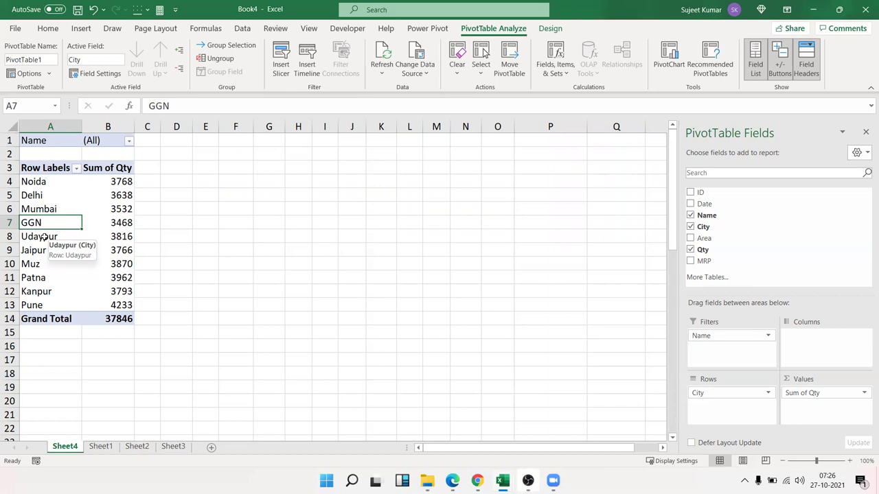
# Step: Select the Noida, Delhi and GGN city rows and group them into Group1
pyautogui.click(106, 208)
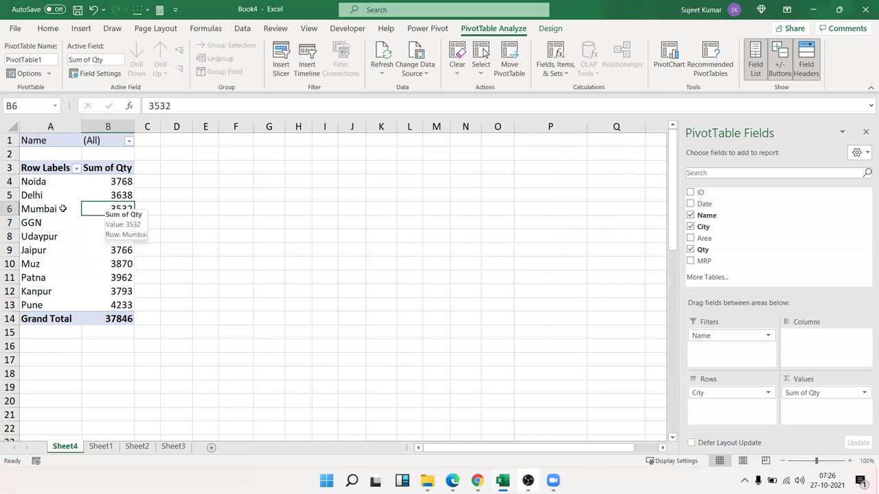
pyautogui.click(44, 183)
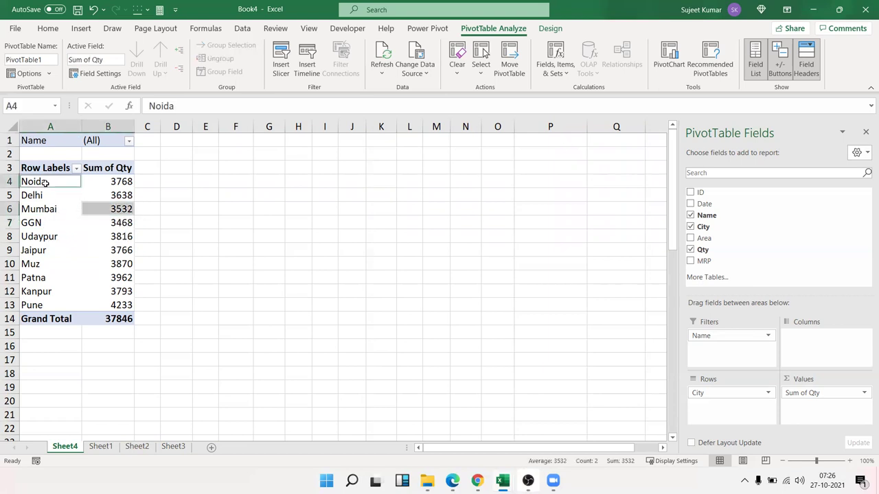
pyautogui.click(38, 221)
pyautogui.click(53, 189)
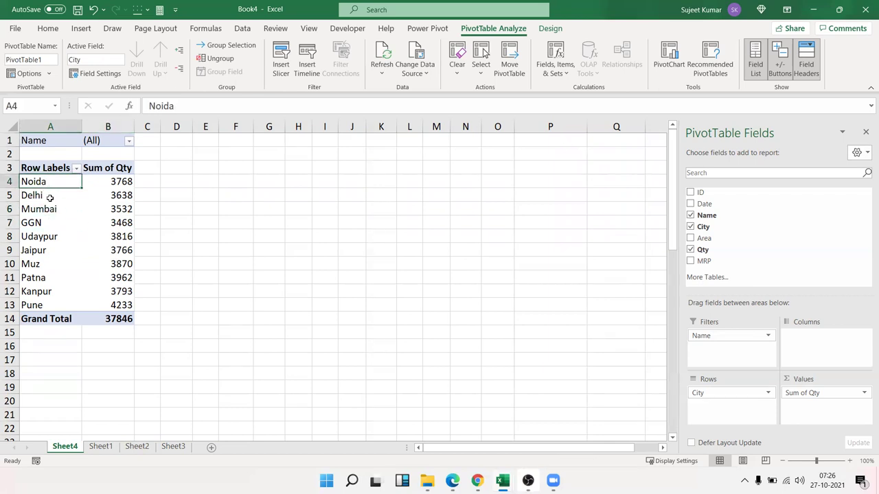
pyautogui.keyDown('ctrl'); pyautogui.click(50, 198); pyautogui.keyUp('ctrl')
pyautogui.keyDown('ctrl'); pyautogui.click(46, 223); pyautogui.keyUp('ctrl')
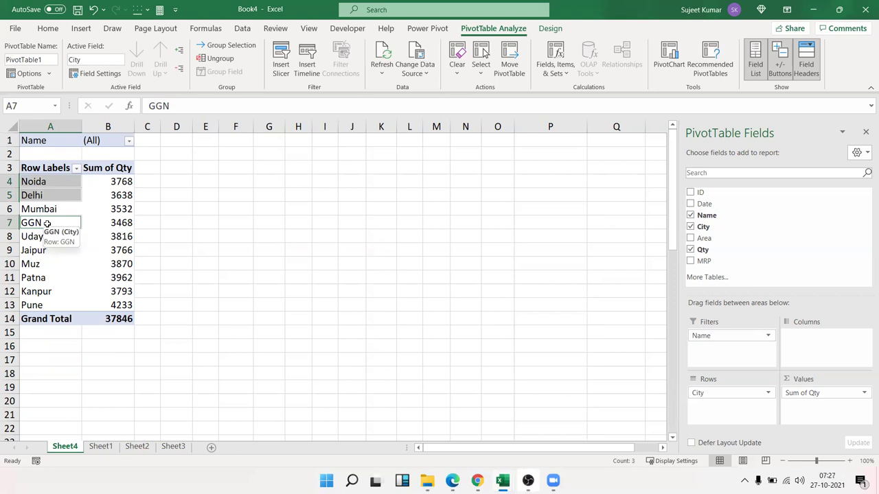
pyautogui.rightClick(47, 223)
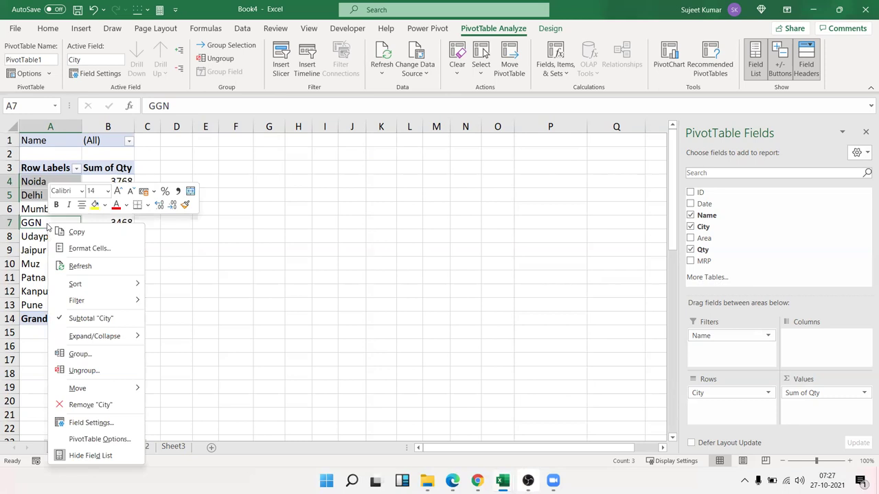
pyautogui.click(97, 363)
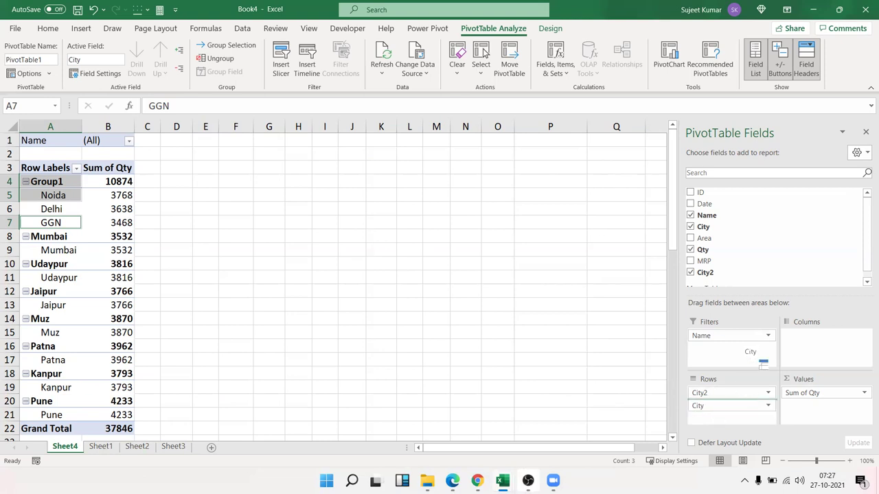
# Step: Remove the original City field from Rows and rename Group1 to 'Delhi & NCR'
pyautogui.moveTo(700, 406); pyautogui.dragTo(759, 271)
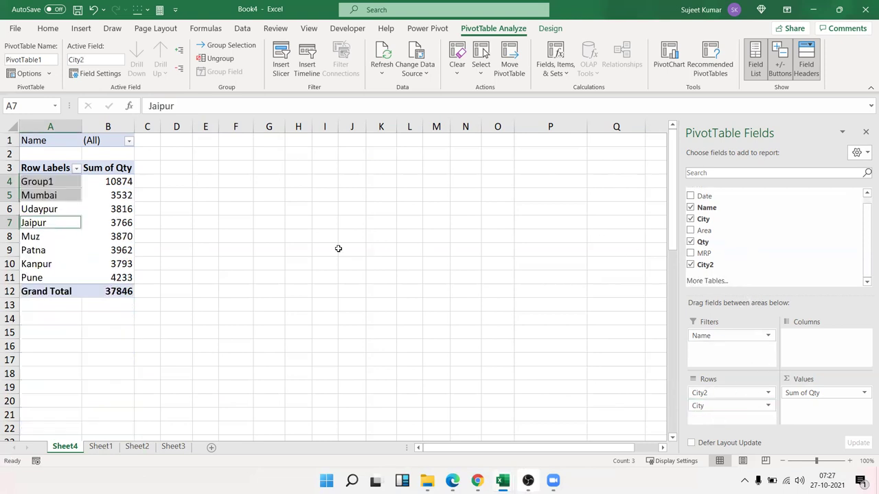
pyautogui.click(47, 183)
pyautogui.moveTo(107, 203)
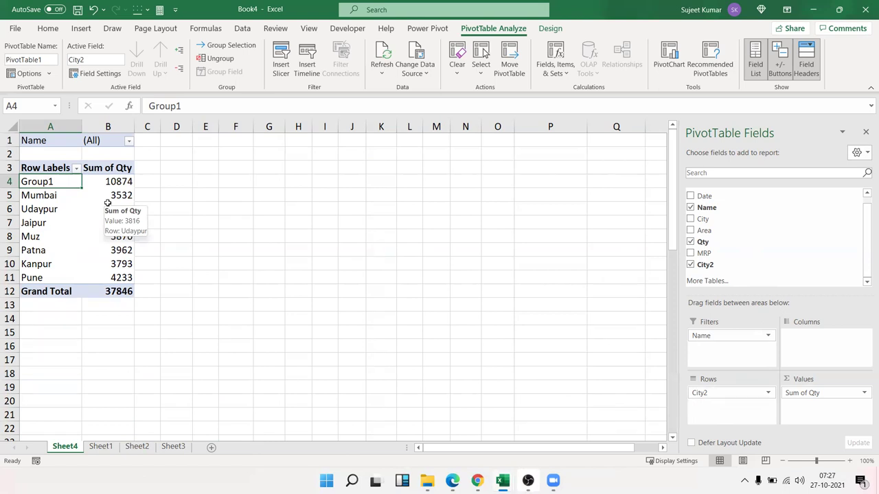
pyautogui.write('Del')
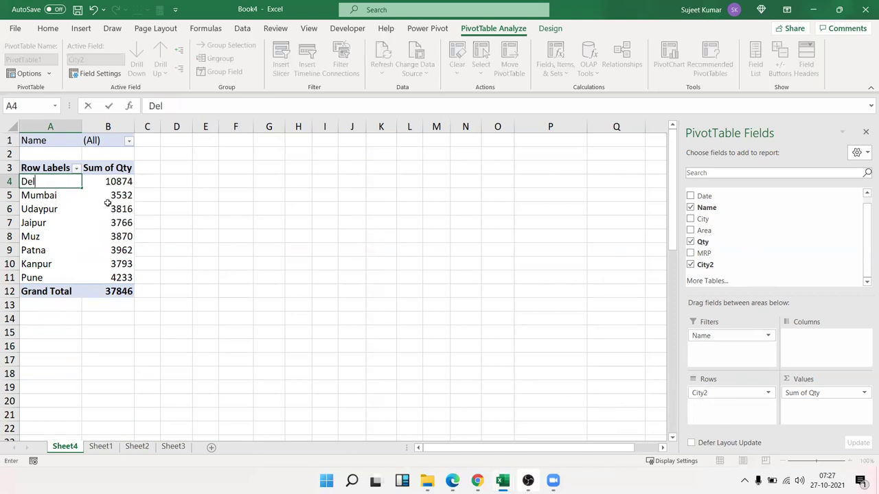
pyautogui.write('hi & NCR')
pyautogui.press('Return')
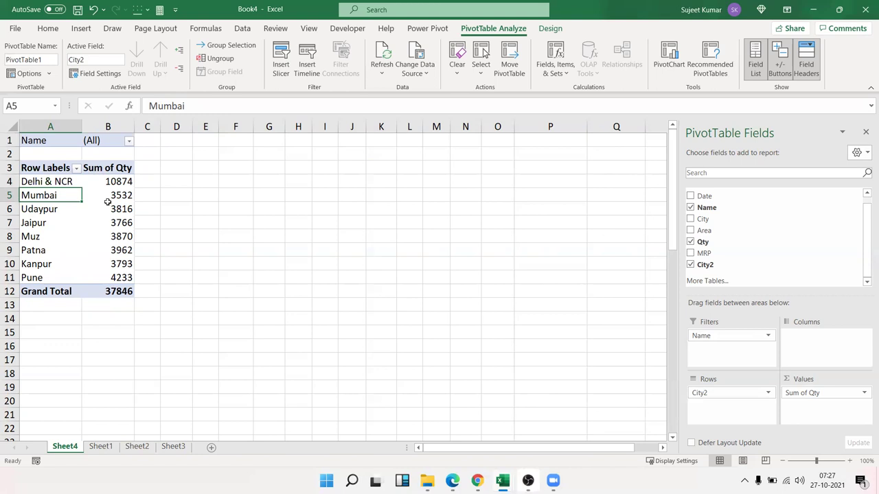
pyautogui.click(120, 182)
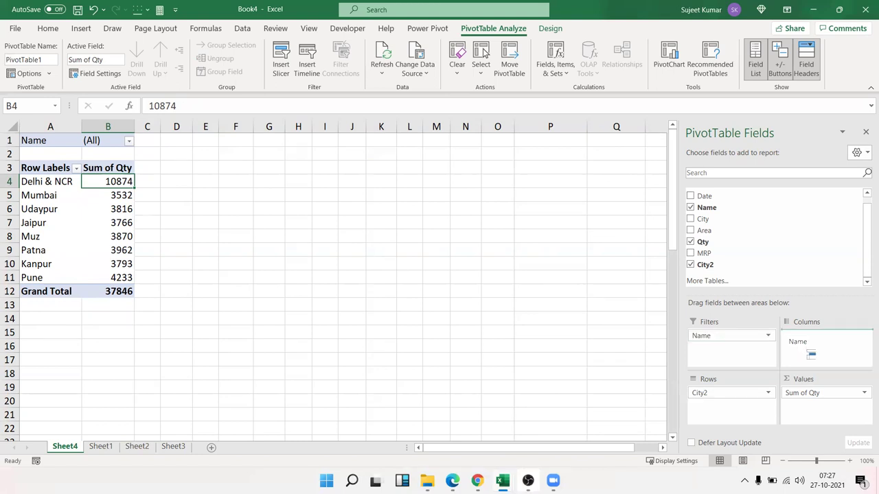
# Step: Spread names across the pivot columns and group three selected names into Group1
pyautogui.moveTo(737, 342); pyautogui.dragTo(796, 347)
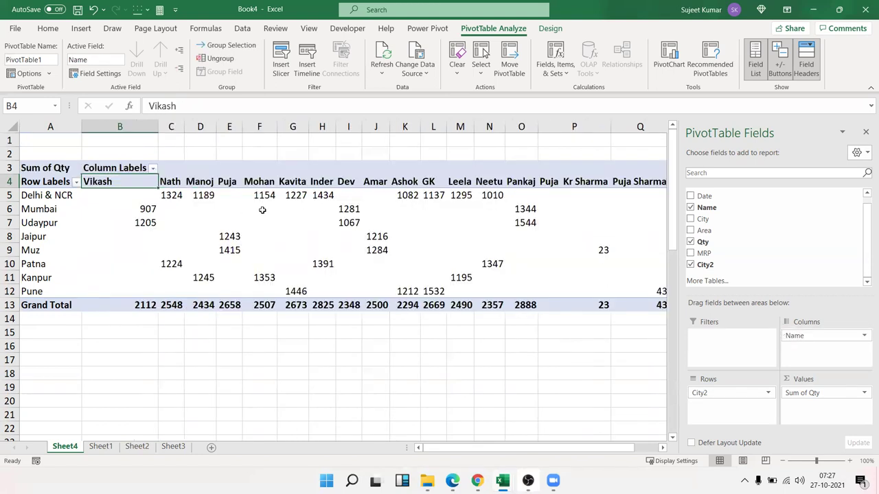
pyautogui.keyDown('ctrl'); pyautogui.click(349, 181); pyautogui.keyUp('ctrl')
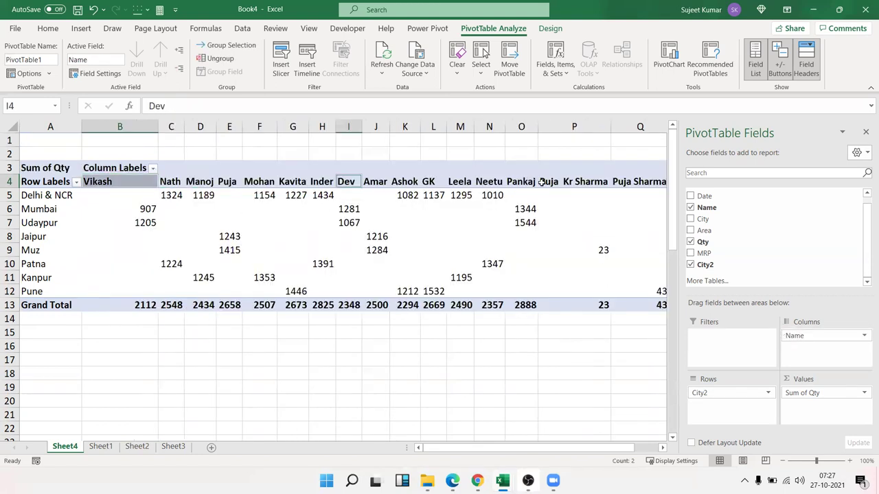
pyautogui.keyDown('ctrl'); pyautogui.click(572, 183); pyautogui.keyUp('ctrl')
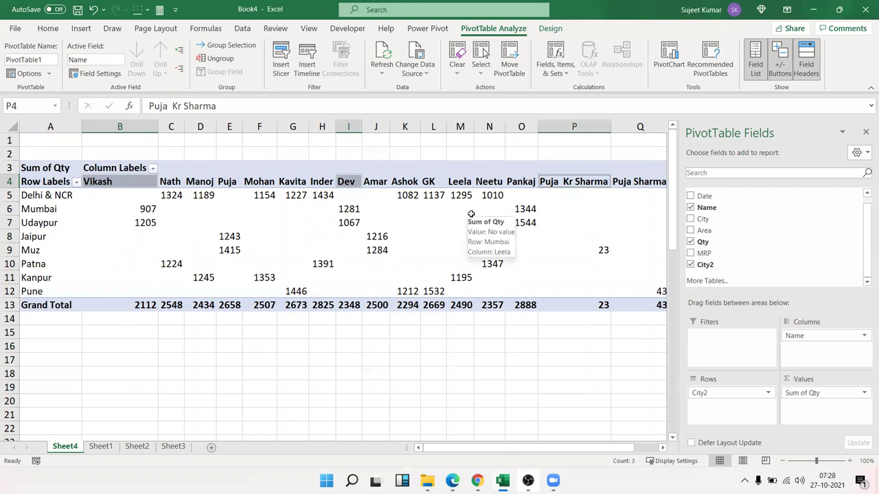
pyautogui.rightClick(351, 185)
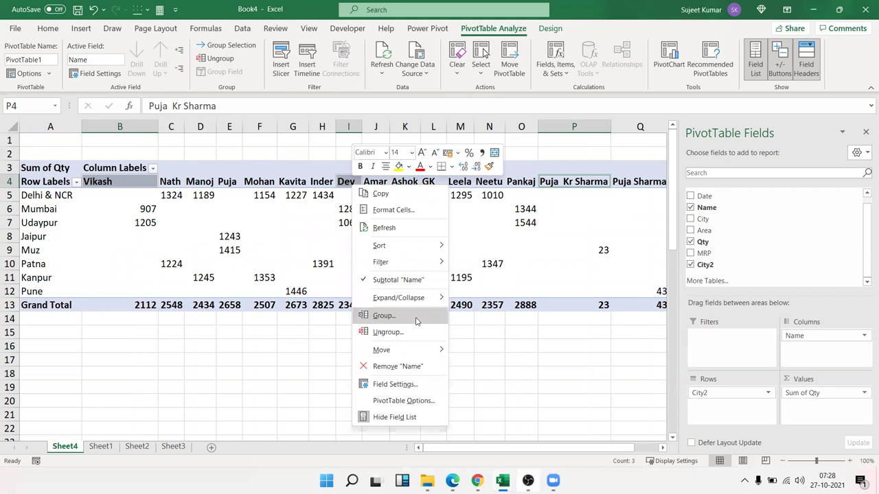
pyautogui.click(416, 318)
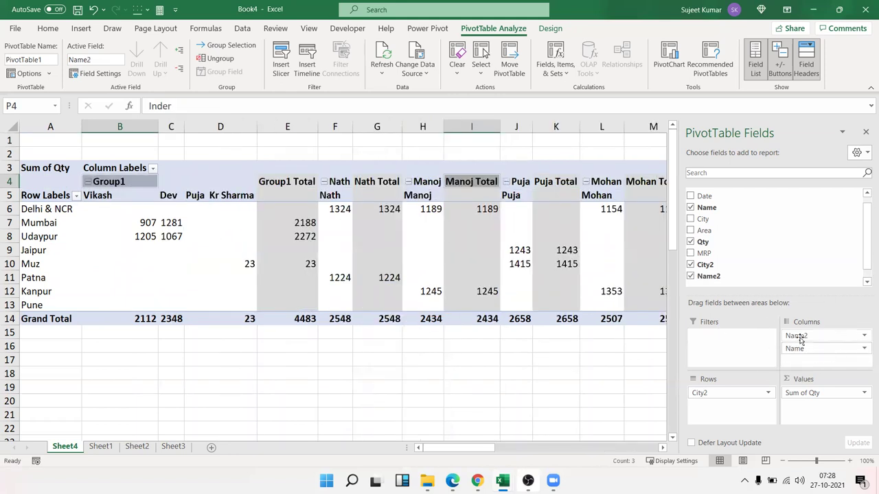
# Step: Remove the original Name field from Columns and rename Group1 to 'IN-House'
pyautogui.moveTo(803, 349); pyautogui.dragTo(750, 262)
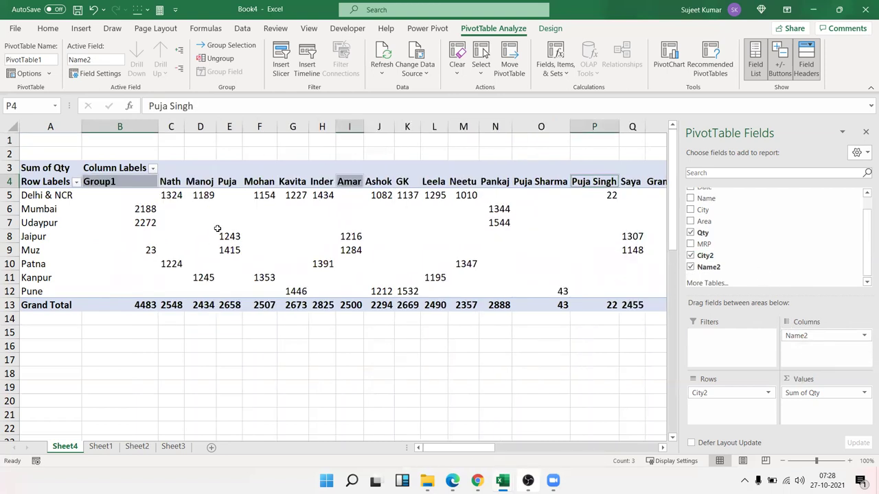
pyautogui.click(131, 184)
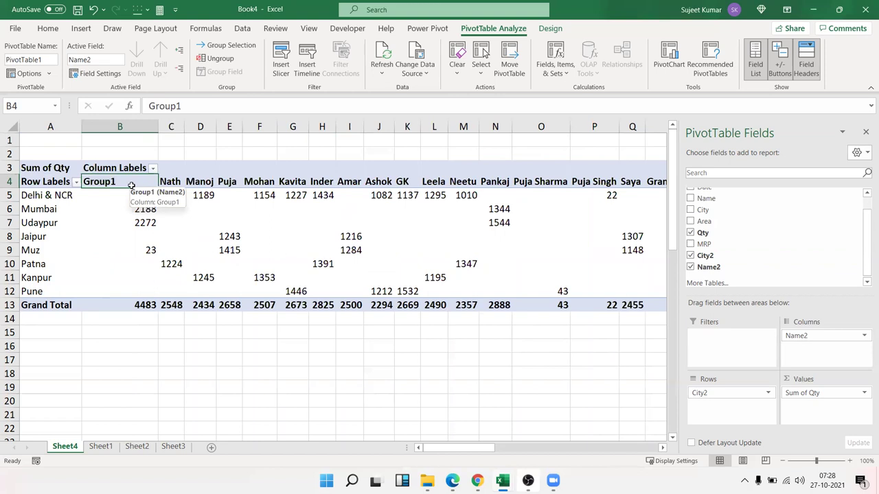
pyautogui.write('IN-')
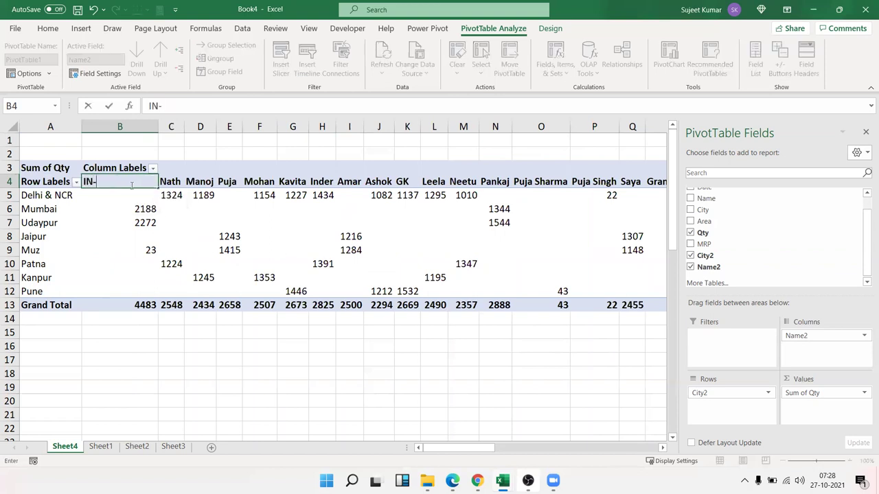
pyautogui.write('House')
pyautogui.press('Return')
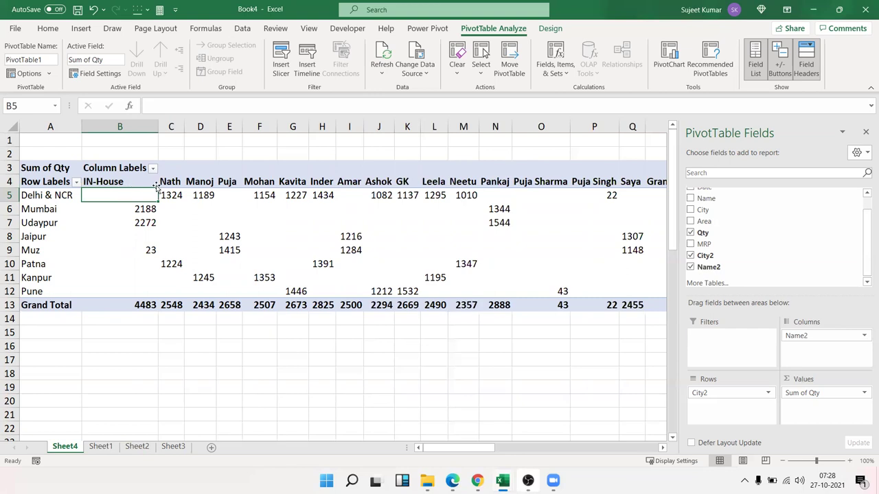
pyautogui.click(203, 358)
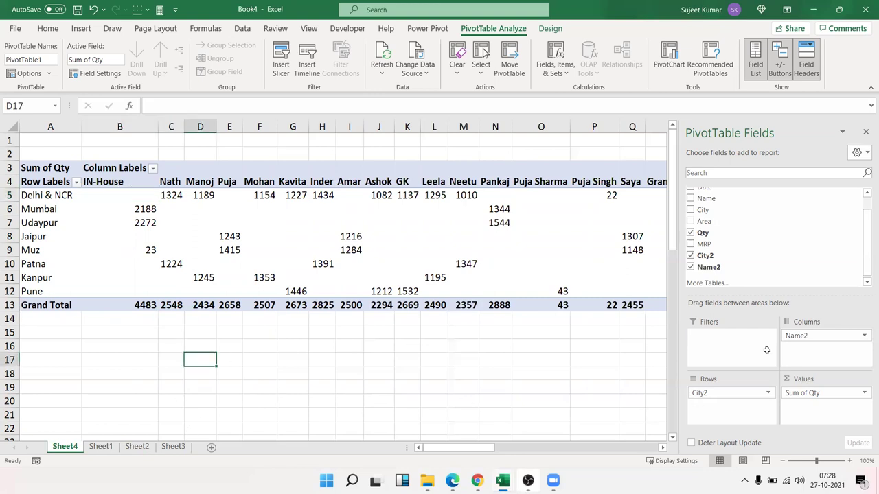
pyautogui.click(532, 265)
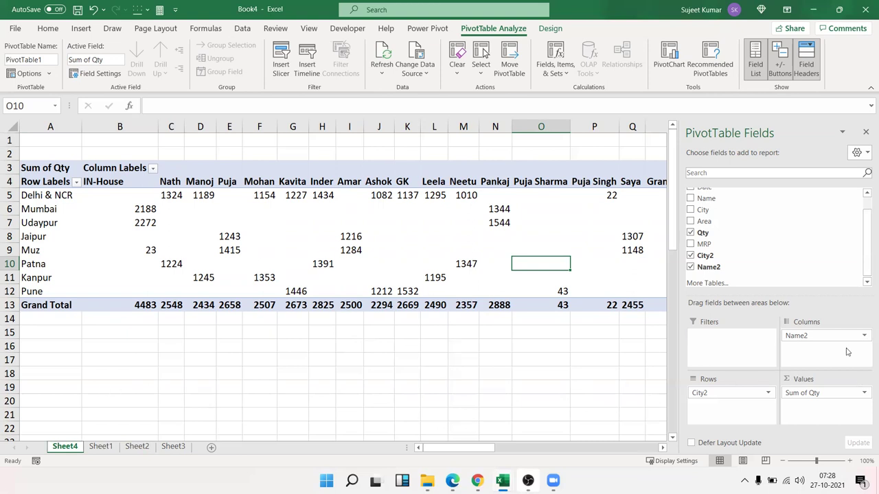
# Step: Remove Name2, City2 and Sum of Qty so the pivot rows list each Qty value
pyautogui.moveTo(837, 340); pyautogui.dragTo(797, 248)
pyautogui.moveTo(756, 393); pyautogui.dragTo(785, 254)
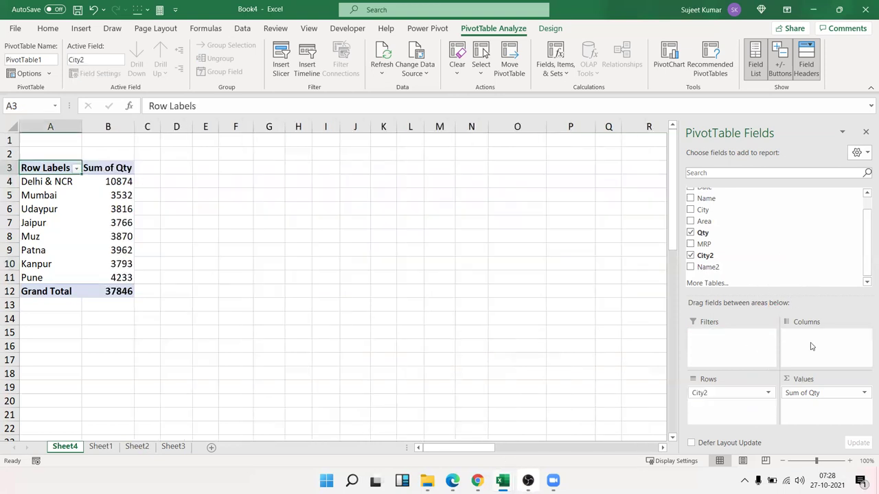
pyautogui.moveTo(810, 394)
pyautogui.mouseDown()
pyautogui.moveTo(778, 417)
pyautogui.moveTo(745, 411)
pyautogui.mouseUp()
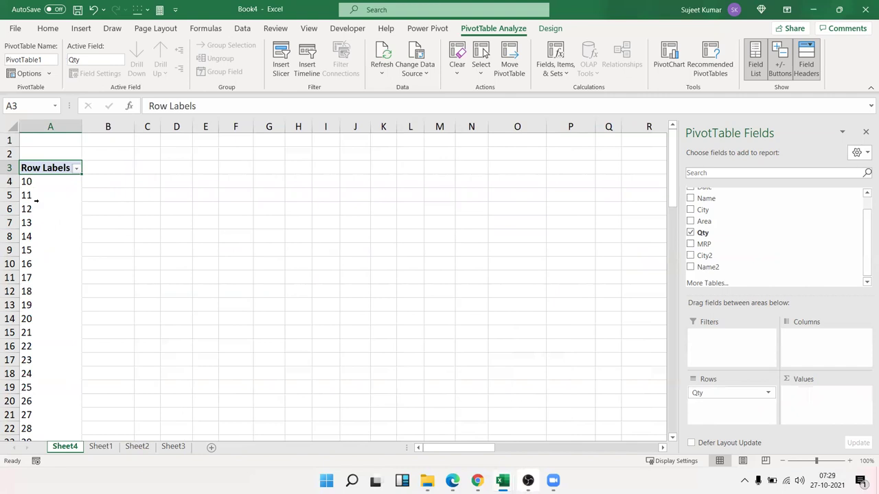
pyautogui.click(46, 232)
pyautogui.hotkey('ctrl', 'space')
pyautogui.click(57, 280)
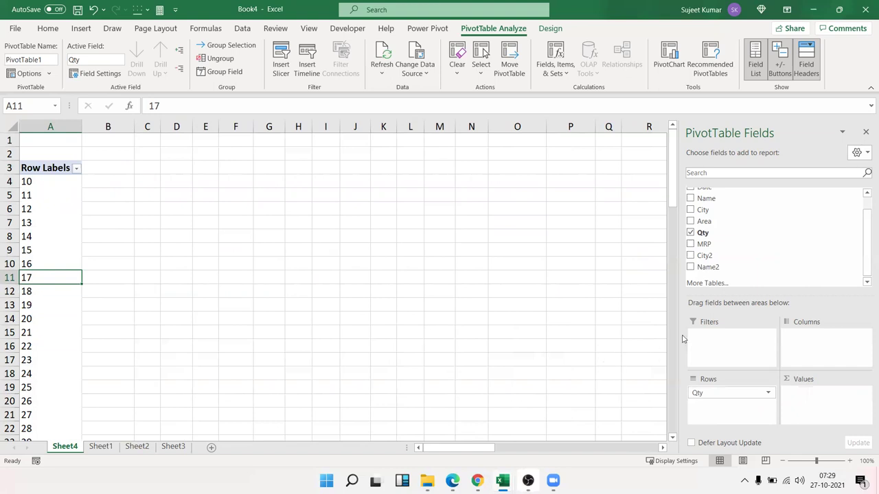
# Step: Add MRP to Values and summarise it as Average of MRP
pyautogui.moveTo(704, 244)
pyautogui.mouseDown()
pyautogui.moveTo(818, 422)
pyautogui.moveTo(803, 412)
pyautogui.mouseUp()
pyautogui.click(802, 392)
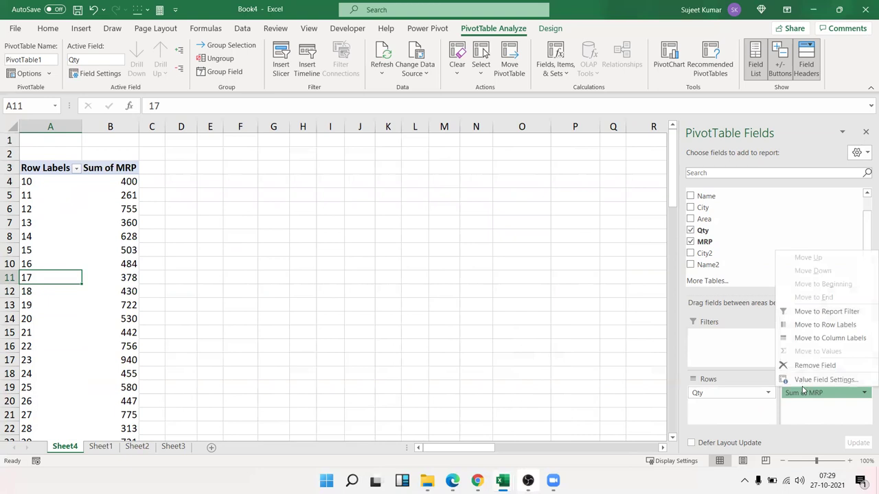
pyautogui.click(803, 380)
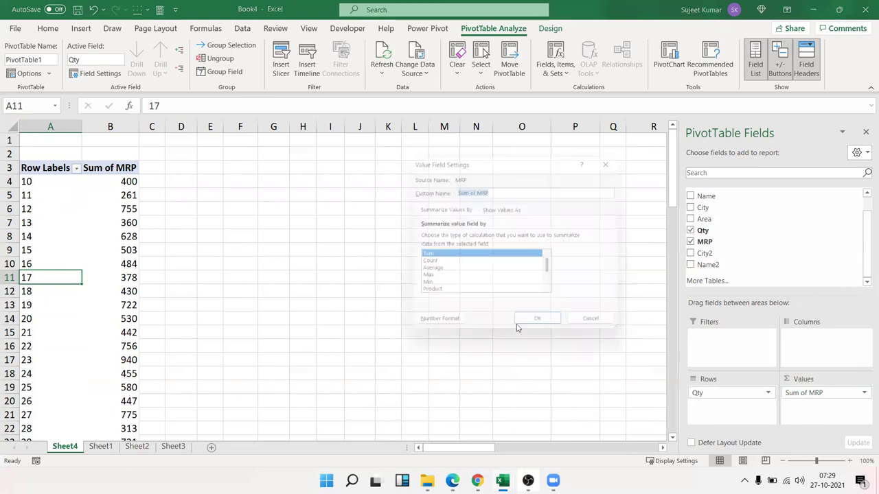
pyautogui.click(436, 273)
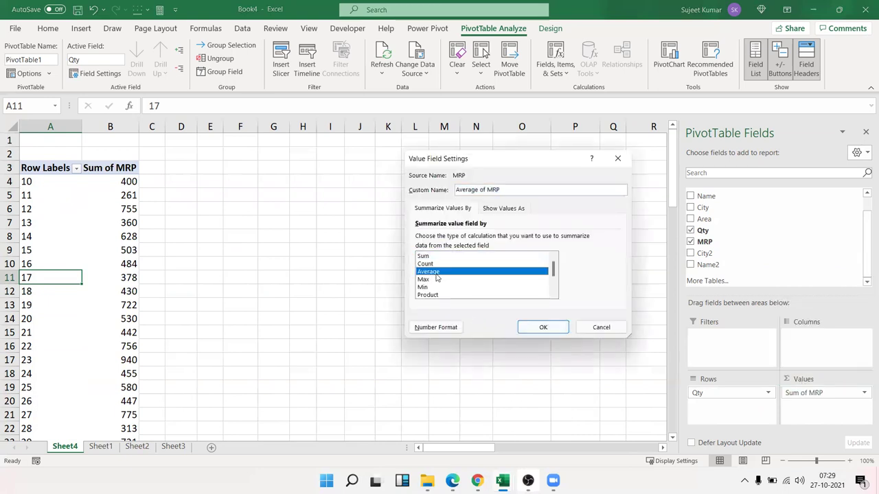
pyautogui.click(543, 329)
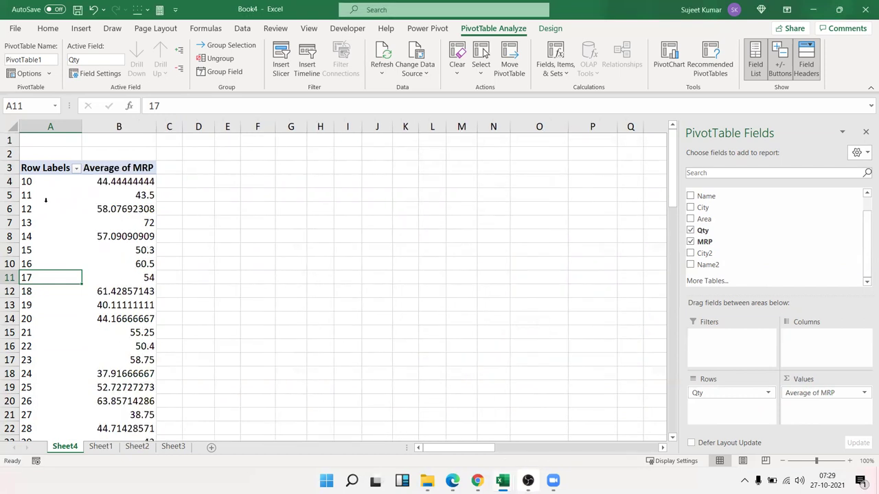
pyautogui.click(52, 198)
pyautogui.click(50, 184)
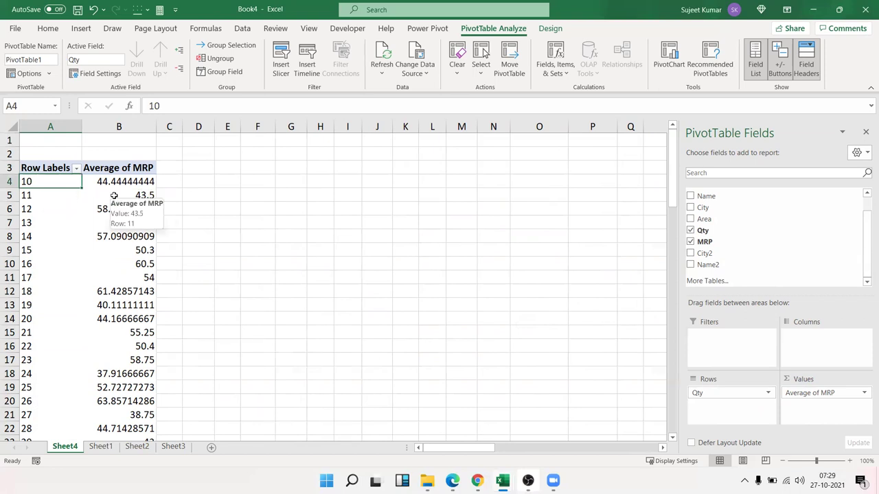
# Step: Group the Qty row labels starting at 0, ending at 100, by 10
pyautogui.scroll(-6, 76, 328)
pyautogui.scroll(-4, 76, 328)
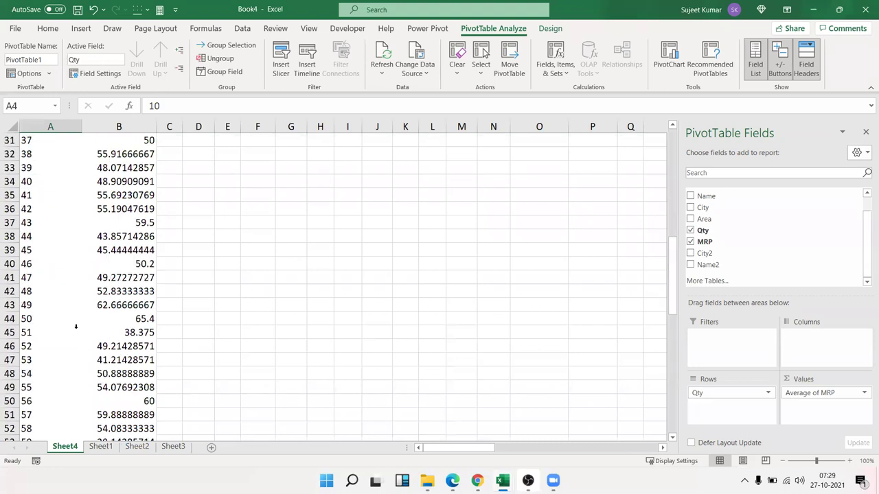
pyautogui.scroll(2, 76, 328)
pyautogui.scroll(-10, 76, 328)
pyautogui.scroll(-8, 80, 325)
pyautogui.scroll(1, 80, 324)
pyautogui.scroll(12, 80, 324)
pyautogui.scroll(4, 80, 325)
pyautogui.scroll(7, 80, 325)
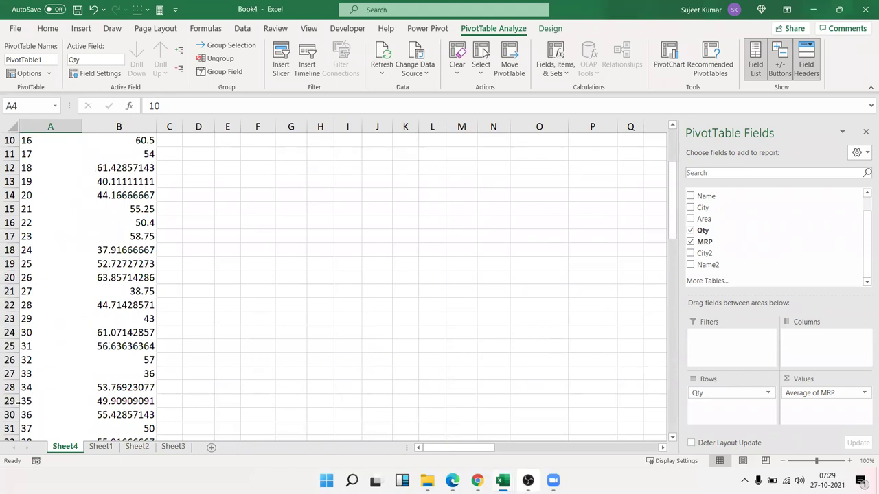
pyautogui.scroll(3, 8, 288)
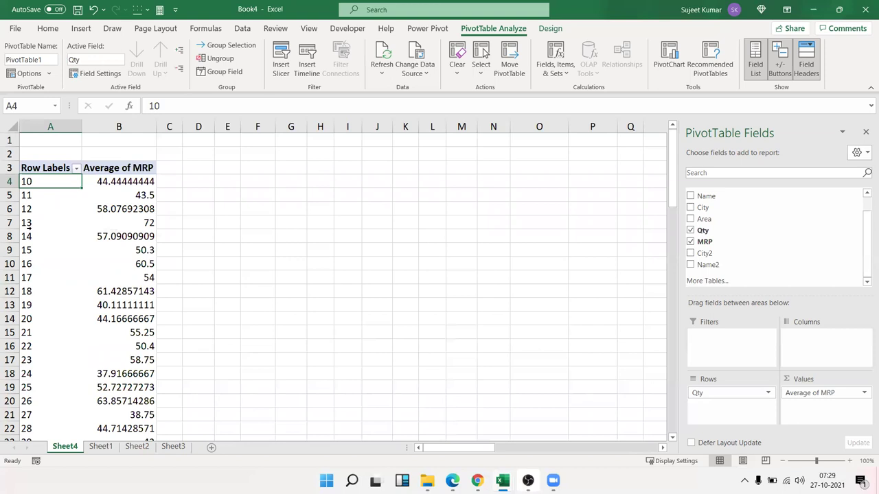
pyautogui.rightClick(34, 224)
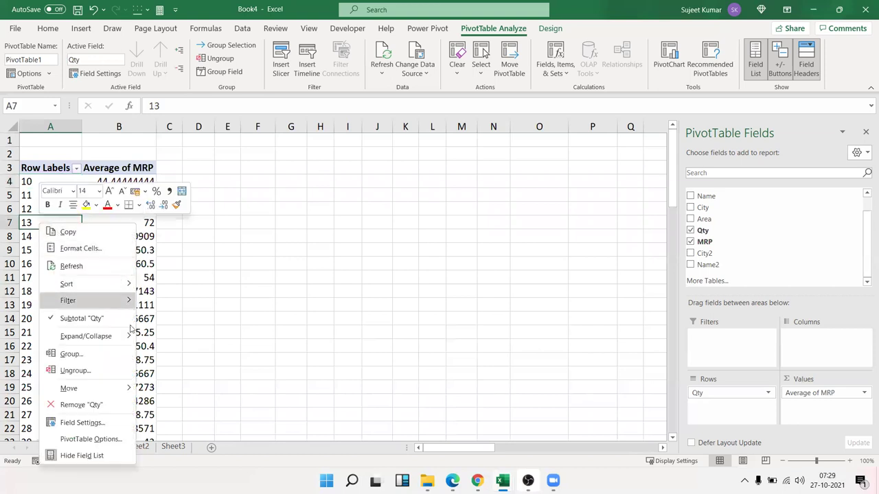
pyautogui.click(129, 354)
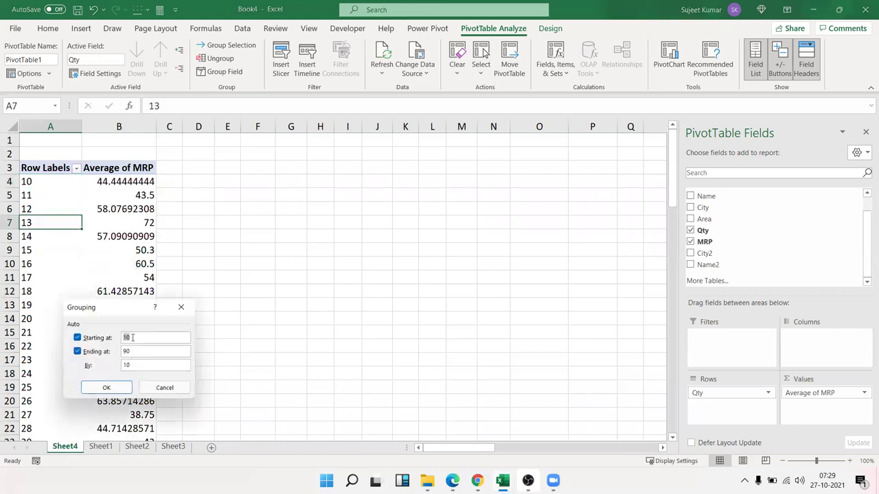
pyautogui.moveTo(123, 308); pyautogui.dragTo(351, 156)
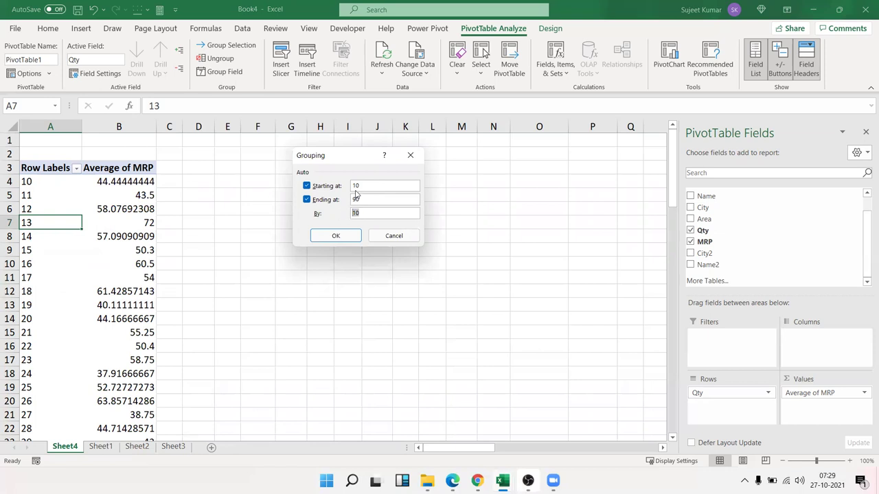
pyautogui.doubleClick(357, 187)
pyautogui.doubleClick(369, 201)
pyautogui.doubleClick(356, 185)
pyautogui.write('0')
pyautogui.doubleClick(362, 199)
pyautogui.write('100')
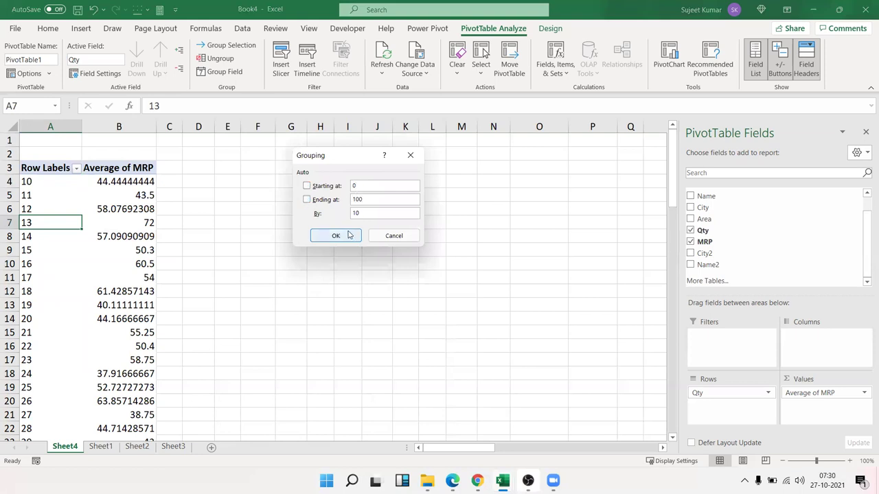
pyautogui.click(336, 235)
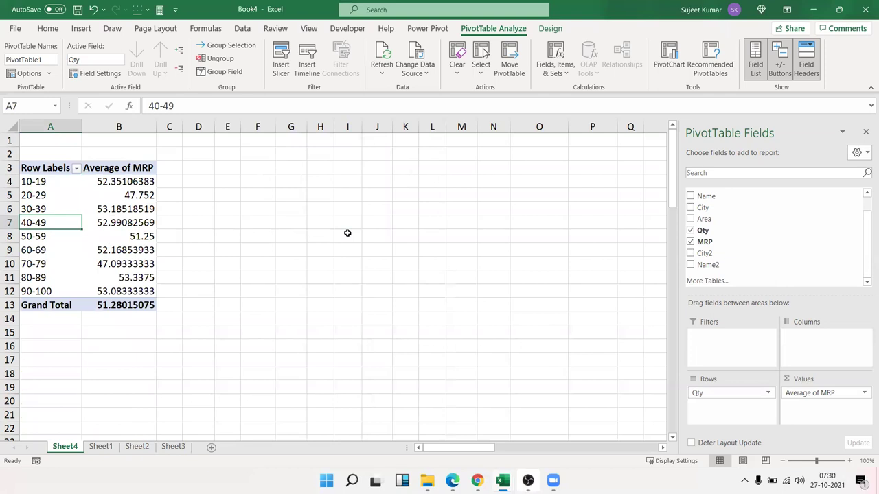
# Step: Select and review the grouped range labels from 10-19 through 90-100
pyautogui.click(41, 181)
pyautogui.click(41, 195)
pyautogui.click(41, 201)
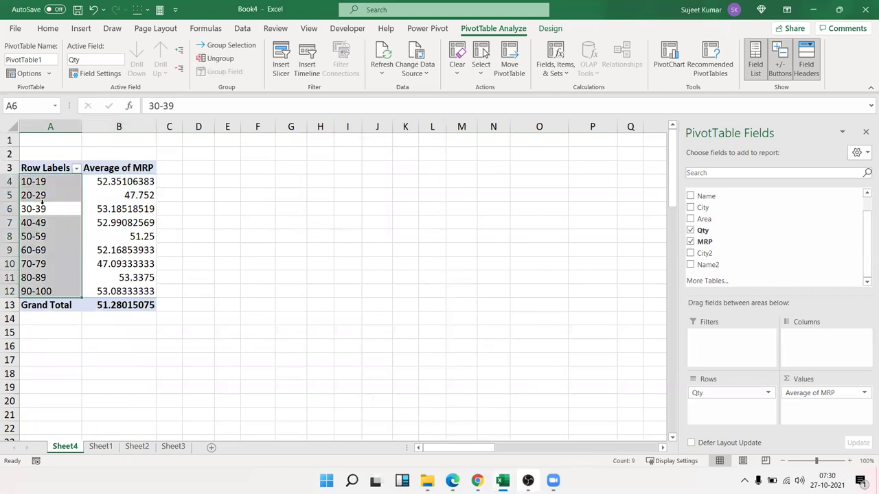
pyautogui.click(42, 217)
pyautogui.press('Return')
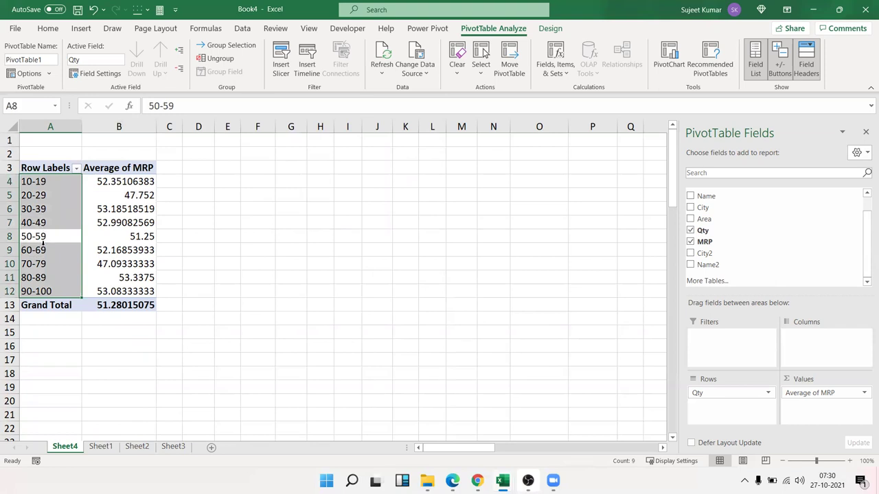
pyautogui.press('Return')
pyautogui.press('Return')
pyautogui.press('Return')
pyautogui.press('Return')
pyautogui.click(50, 293)
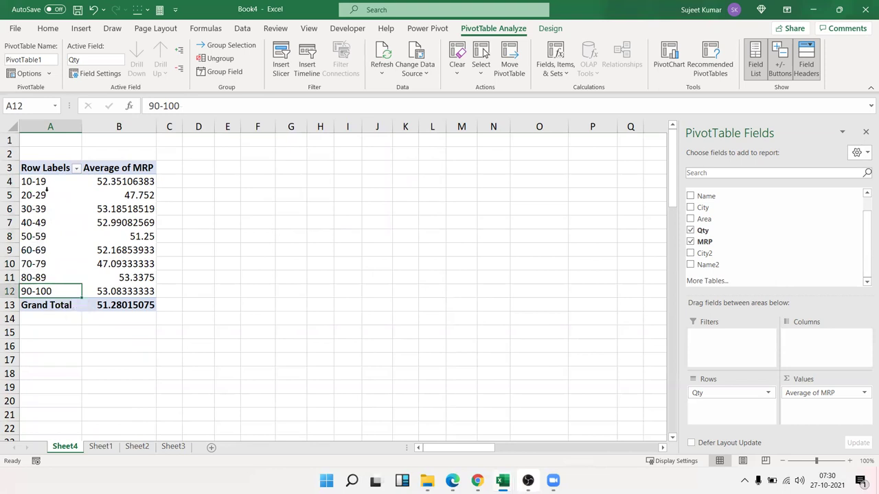
pyautogui.click(49, 182)
pyautogui.moveTo(50, 190); pyautogui.dragTo(49, 282)
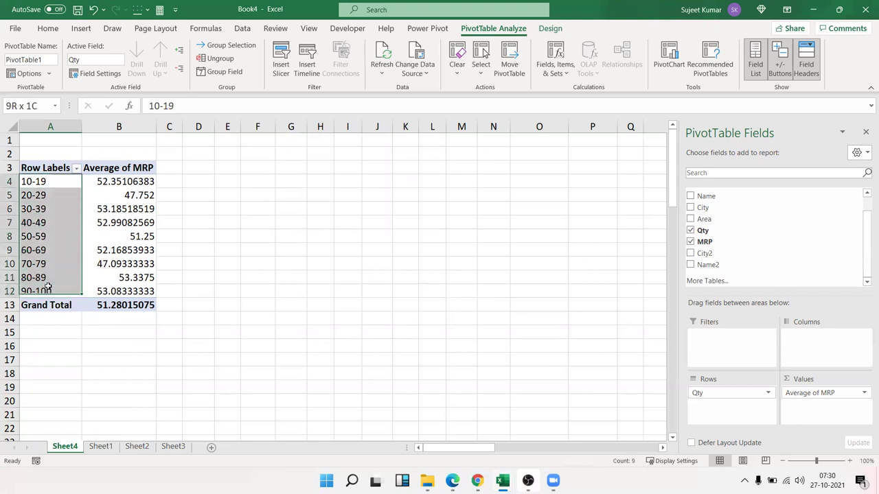
pyautogui.moveTo(53, 180); pyautogui.dragTo(58, 292)
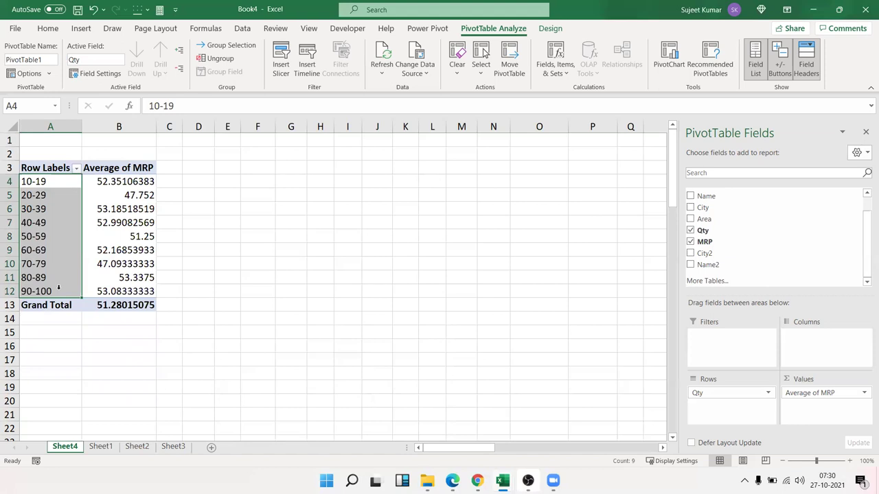
pyautogui.click(410, 274)
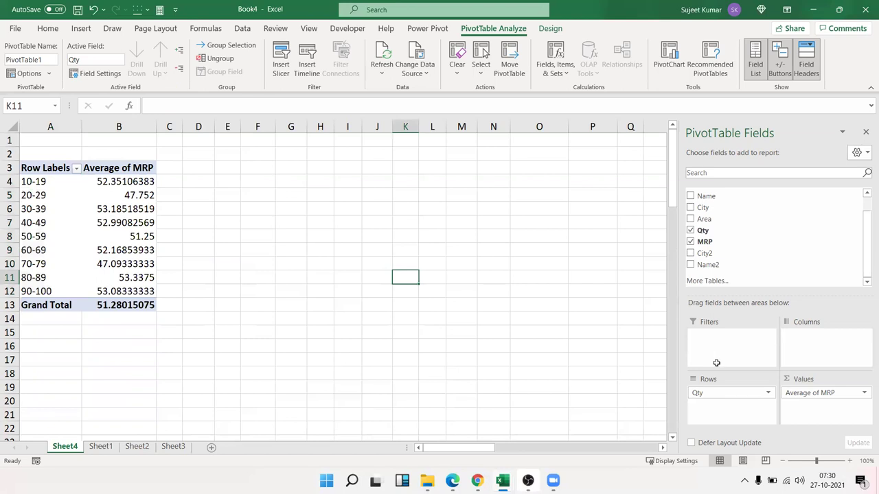
pyautogui.click(143, 252)
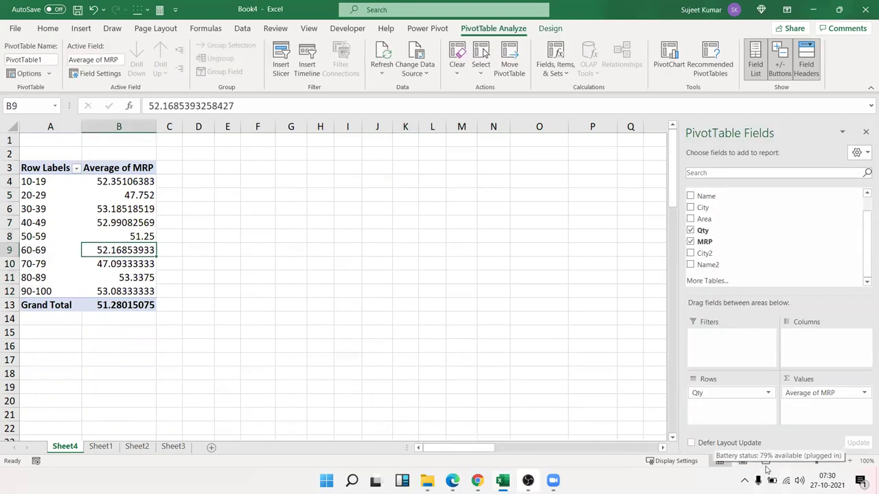
# Step: Replace Qty with Date in the pivot rows
pyautogui.moveTo(709, 388); pyautogui.dragTo(496, 281)
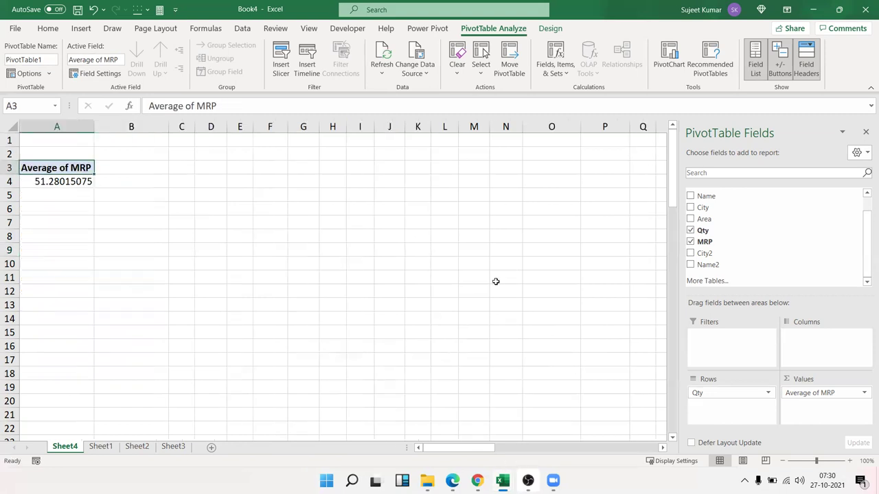
pyautogui.scroll(2, 721, 216)
pyautogui.moveTo(721, 207); pyautogui.dragTo(763, 390)
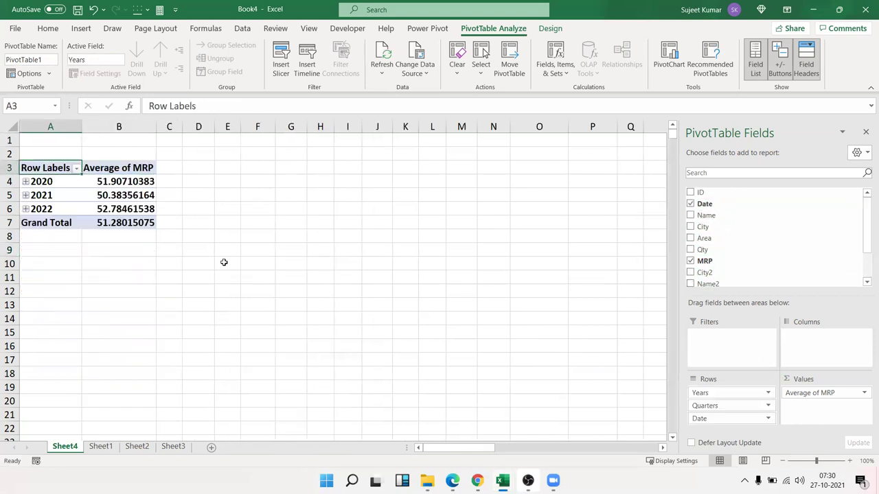
# Step: Ungroup the year labels so every individual date is listed as a row
pyautogui.rightClick(41, 194)
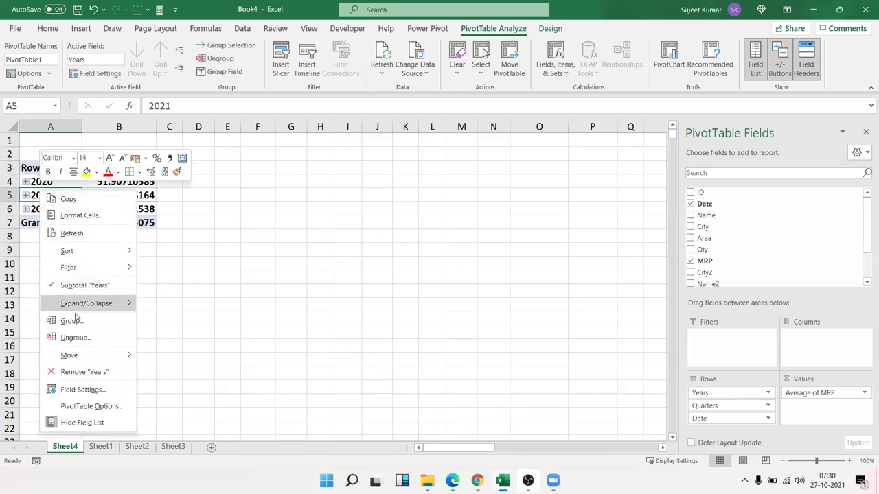
pyautogui.click(75, 337)
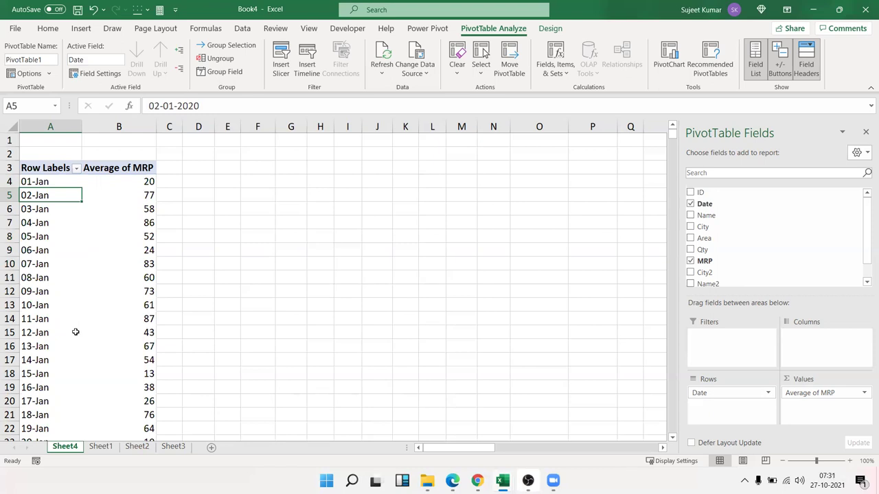
pyautogui.scroll(-5, 82, 326)
pyautogui.scroll(-12, 81, 325)
pyautogui.scroll(-5, 81, 325)
pyautogui.scroll(5, 80, 323)
pyautogui.scroll(6, 80, 324)
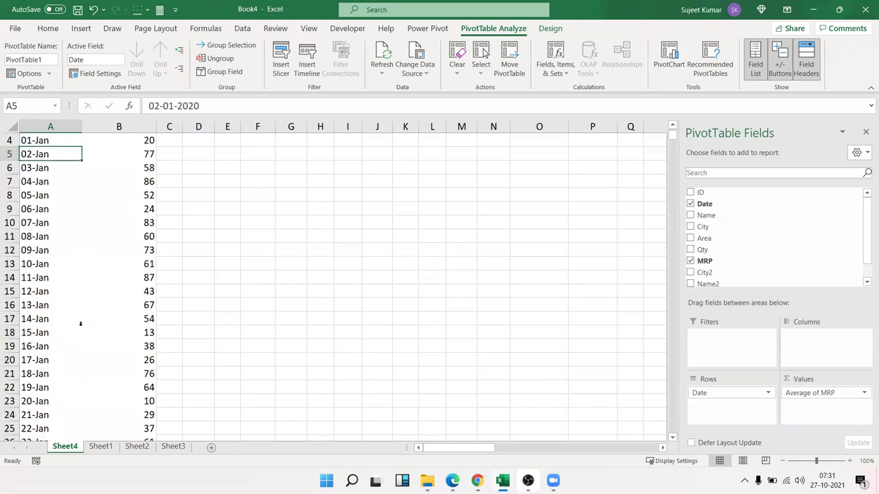
pyautogui.scroll(1, 80, 324)
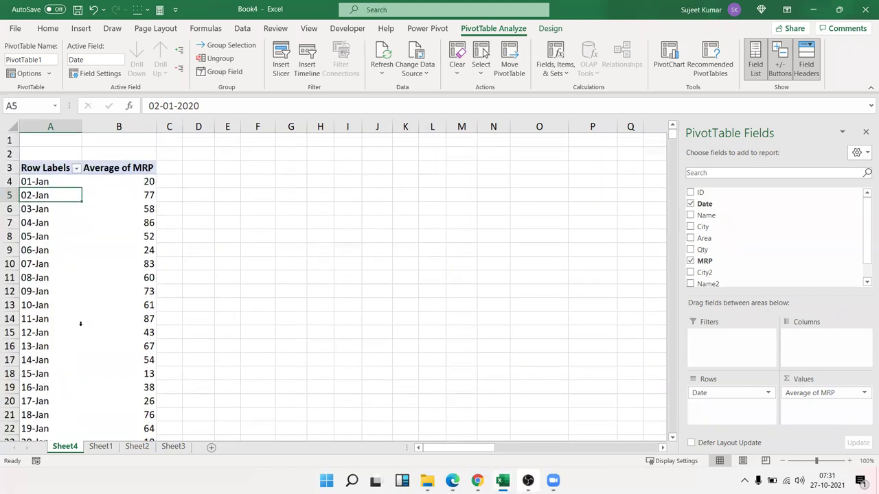
# Step: Group the daily dates by Months only, giving rows Jan through Dec
pyautogui.rightClick(48, 237)
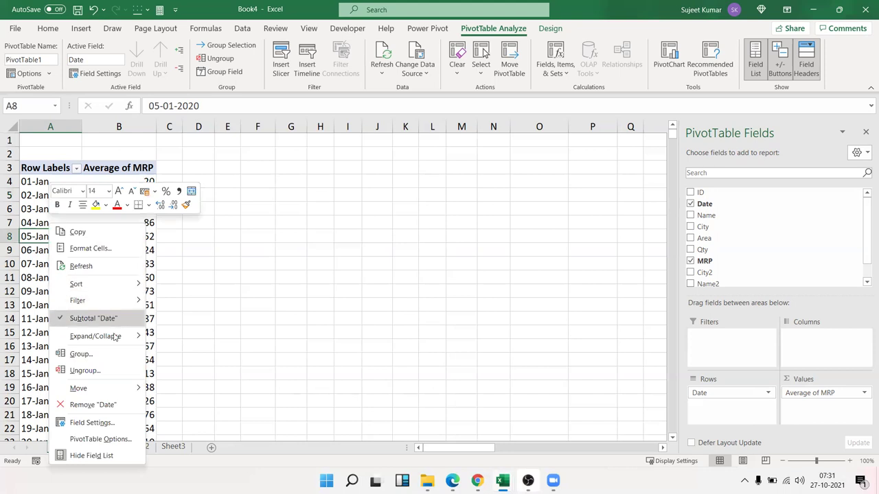
pyautogui.click(110, 357)
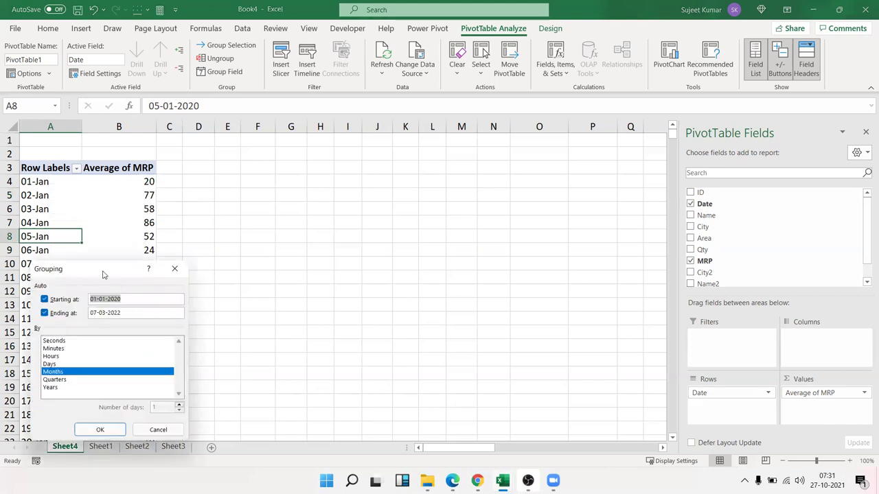
pyautogui.moveTo(103, 275); pyautogui.dragTo(289, 202)
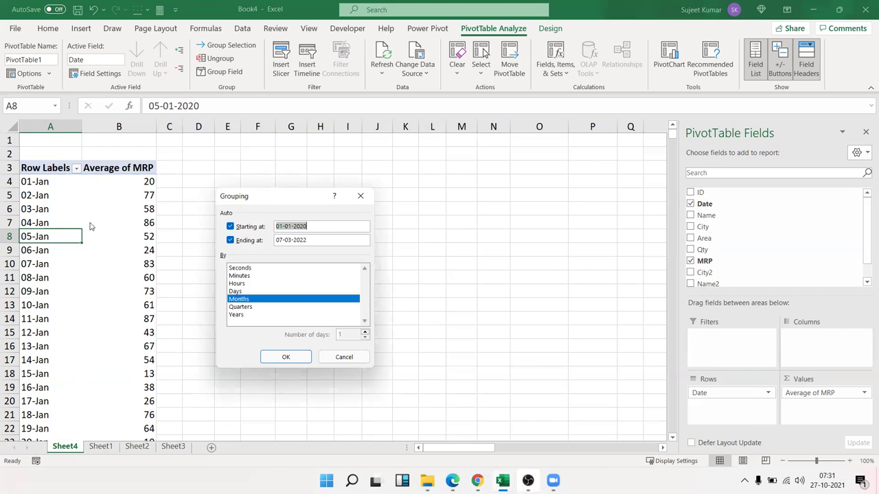
pyautogui.click(238, 293)
pyautogui.click(239, 299)
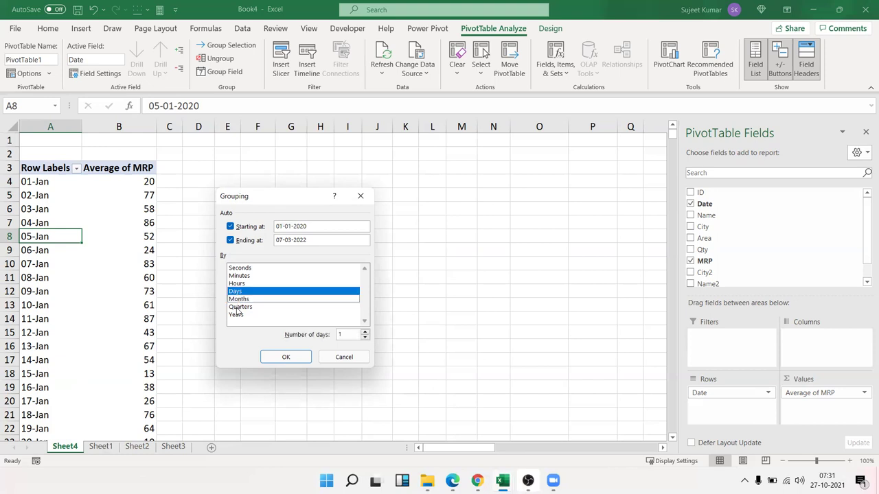
pyautogui.click(238, 299)
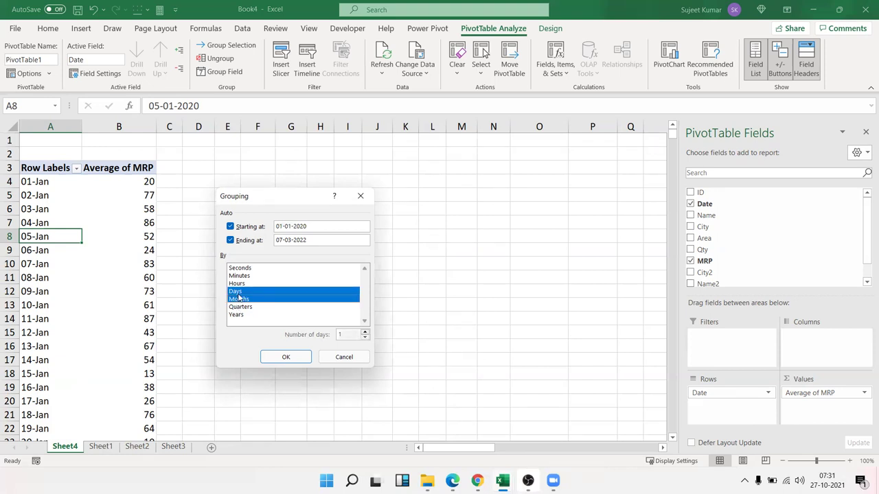
pyautogui.click(238, 293)
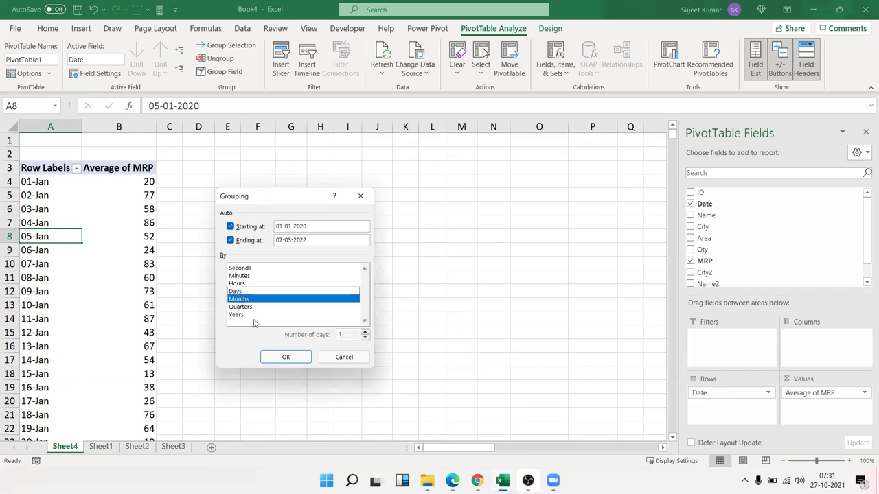
pyautogui.click(285, 358)
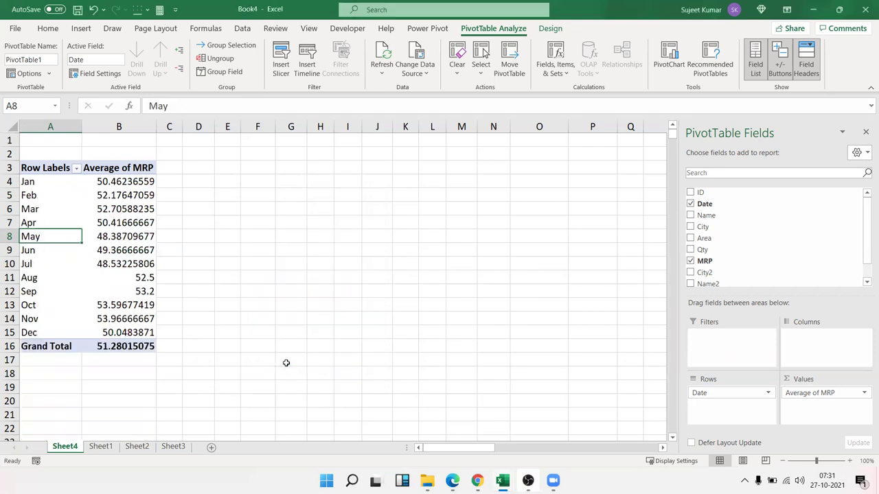
# Step: Add Years to the Months grouping and place Years (2020, 2021, 2022) across the columns
pyautogui.rightClick(62, 236)
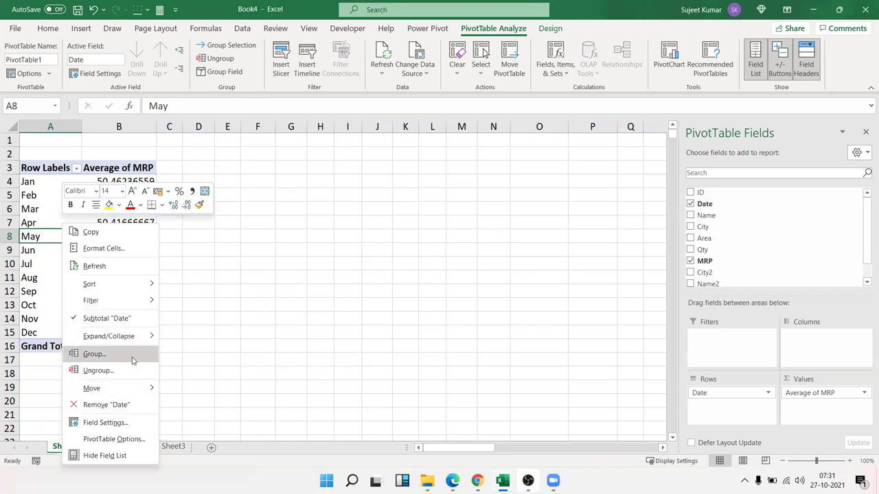
pyautogui.click(133, 360)
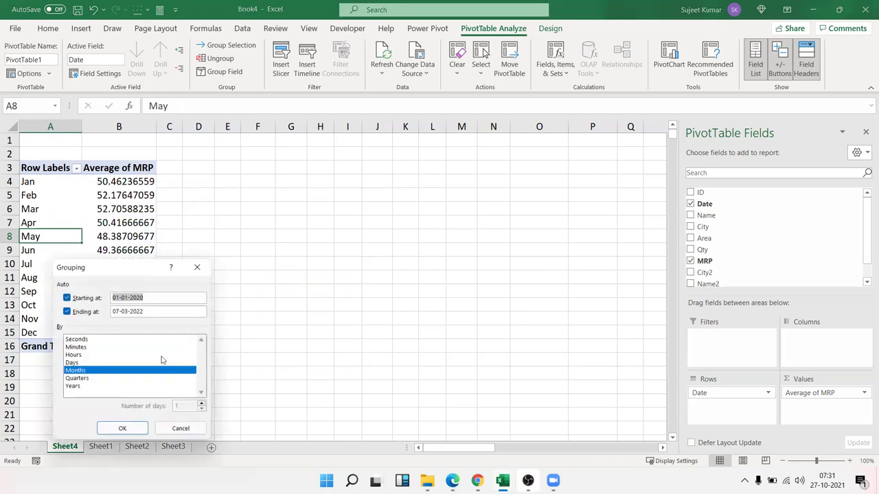
pyautogui.click(77, 388)
pyautogui.click(133, 428)
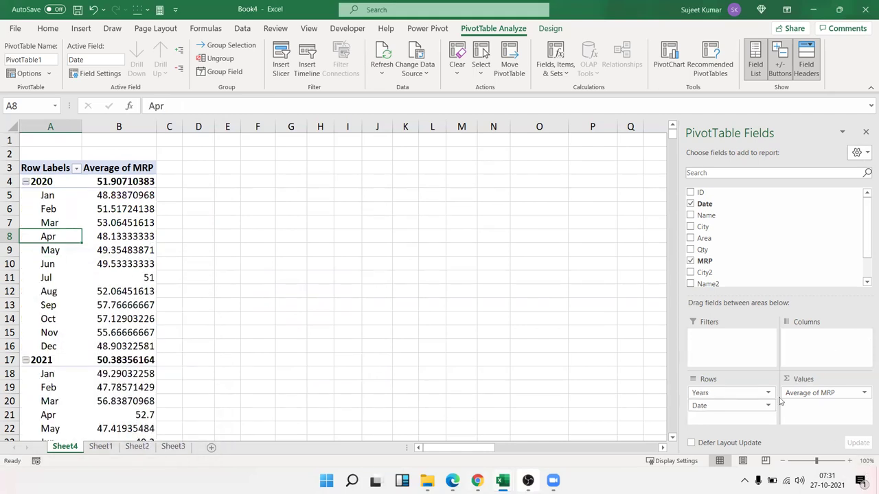
pyautogui.moveTo(731, 402); pyautogui.dragTo(820, 351)
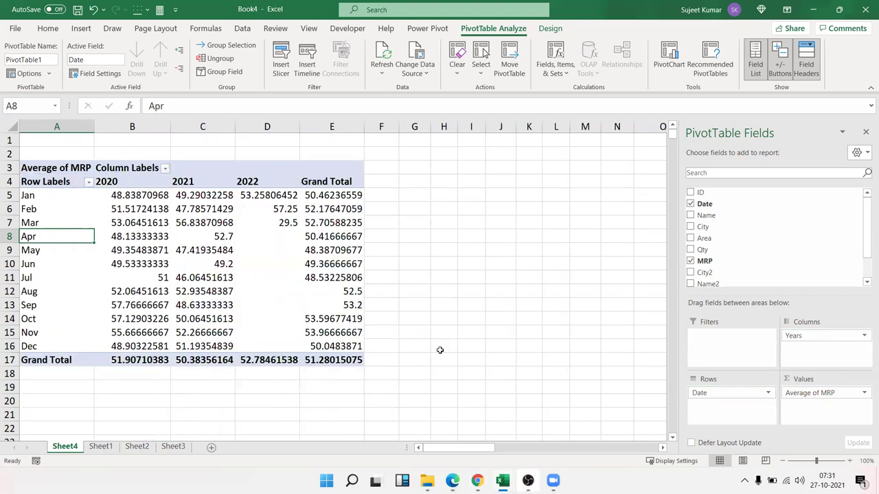
pyautogui.moveTo(59, 199); pyautogui.dragTo(318, 336)
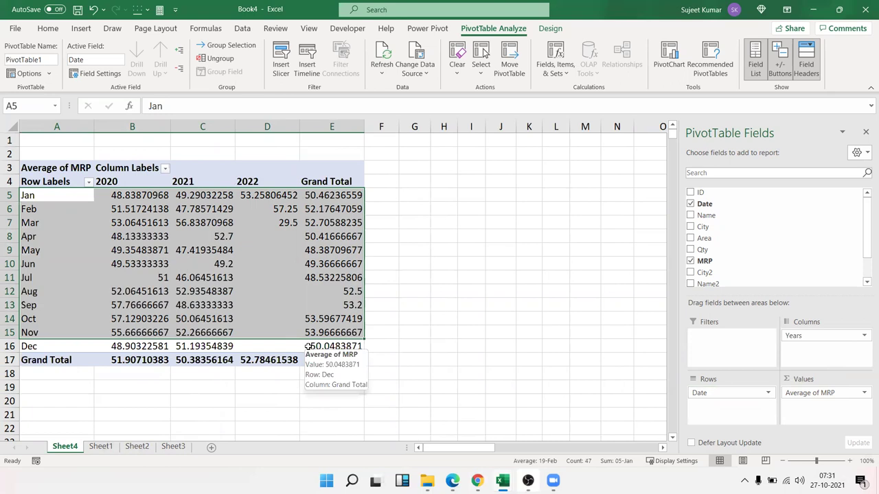
# Step: Add Quarters to the date grouping and keep Years across the columns, giving Qtr1–Qtr4 rows
pyautogui.click(214, 241)
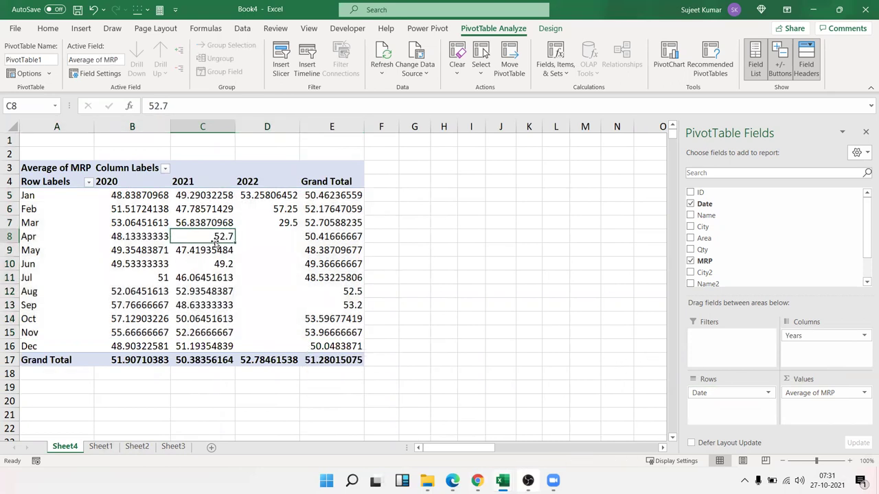
pyautogui.rightClick(45, 233)
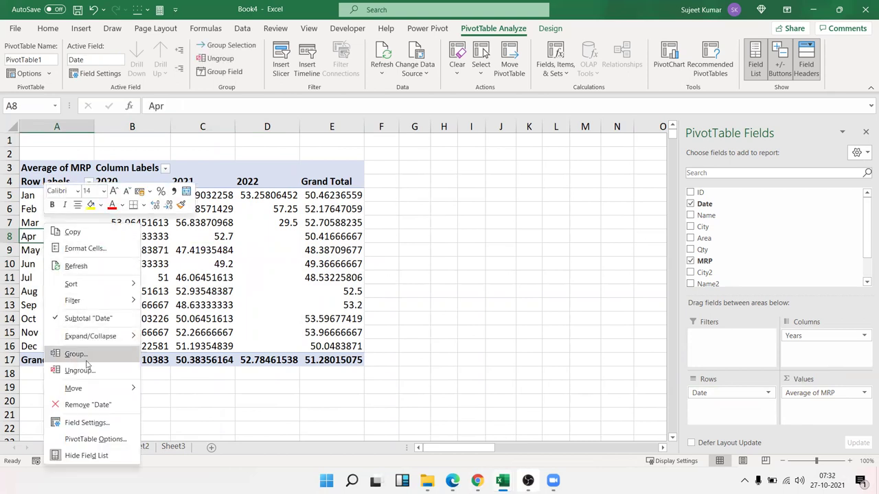
pyautogui.click(76, 353)
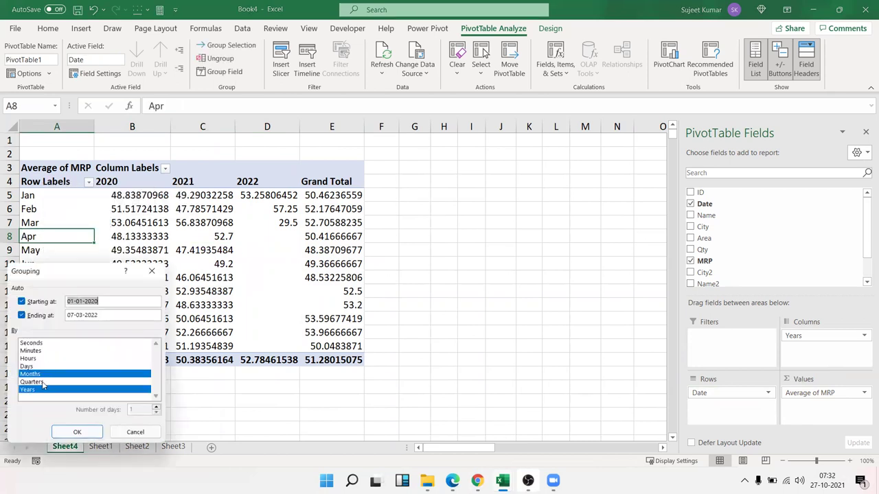
pyautogui.click(46, 382)
pyautogui.click(76, 432)
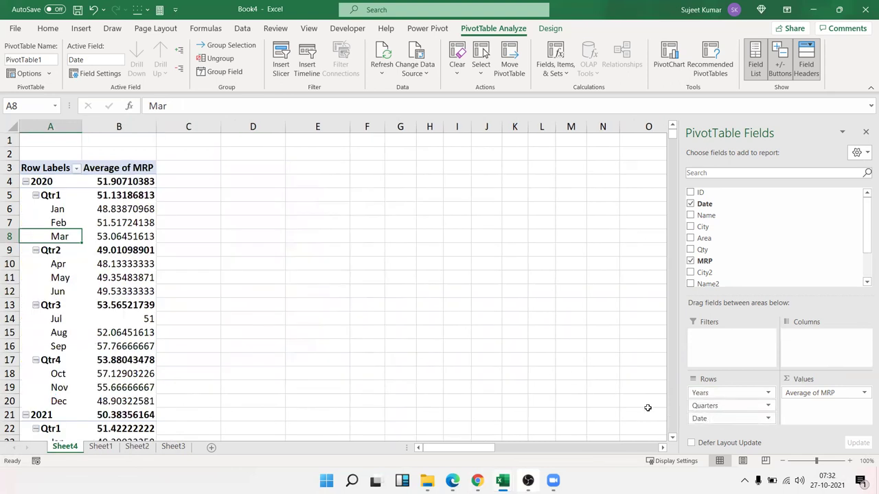
pyautogui.moveTo(702, 394); pyautogui.dragTo(818, 346)
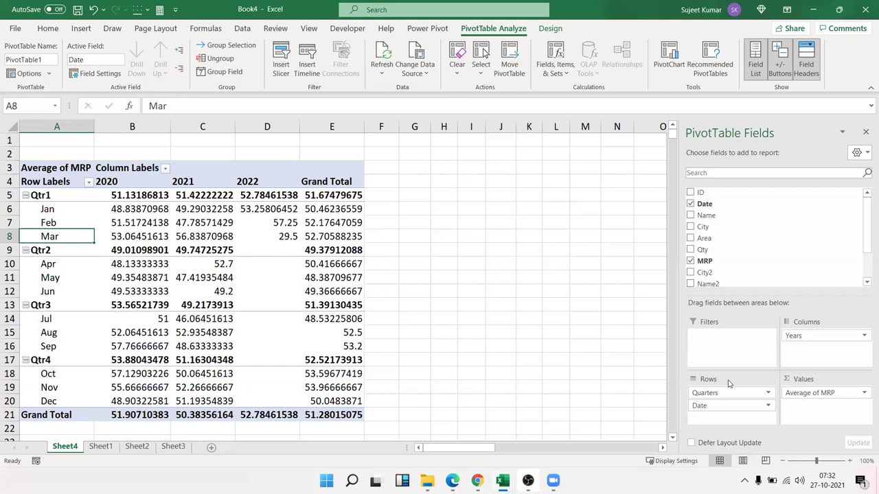
# Step: Drop Years from Columns and Quarters from Rows, then ungroup months into daily dates
pyautogui.moveTo(800, 335)
pyautogui.mouseDown()
pyautogui.moveTo(789, 291)
pyautogui.moveTo(769, 278)
pyautogui.mouseUp()
pyautogui.moveTo(744, 393)
pyautogui.mouseDown()
pyautogui.moveTo(755, 396)
pyautogui.moveTo(756, 261)
pyautogui.mouseUp()
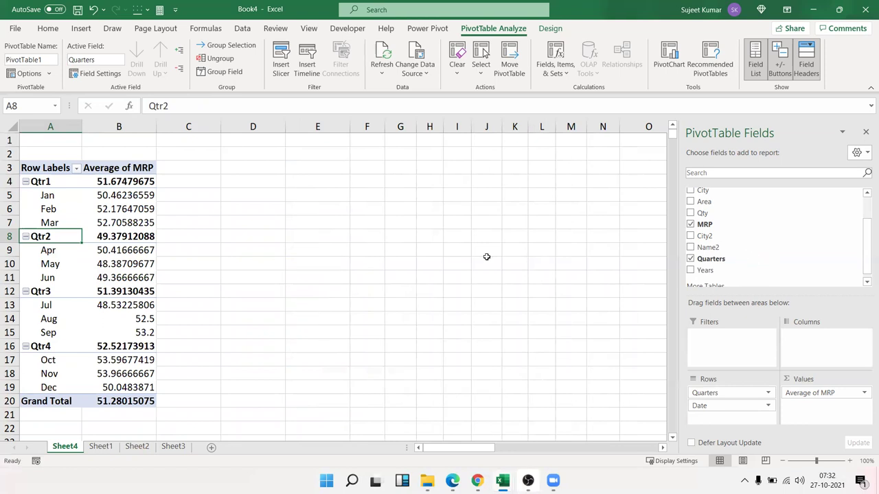
pyautogui.click(34, 221)
pyautogui.rightClick(35, 222)
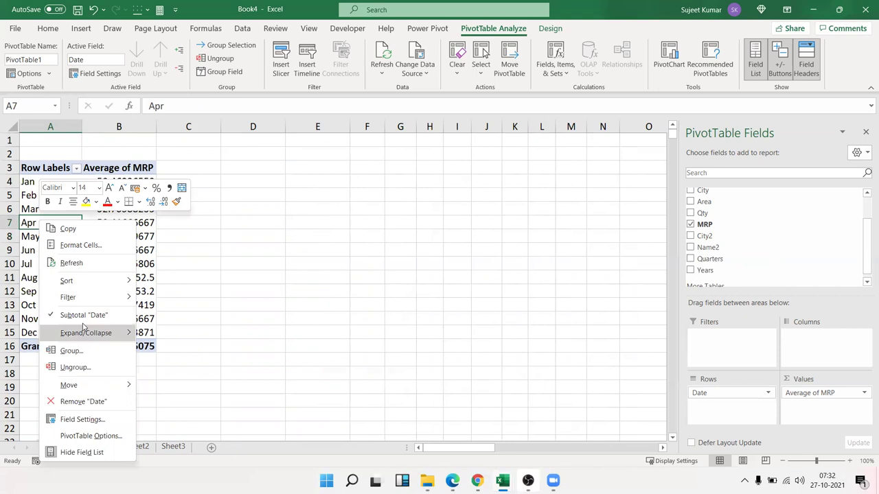
pyautogui.click(76, 368)
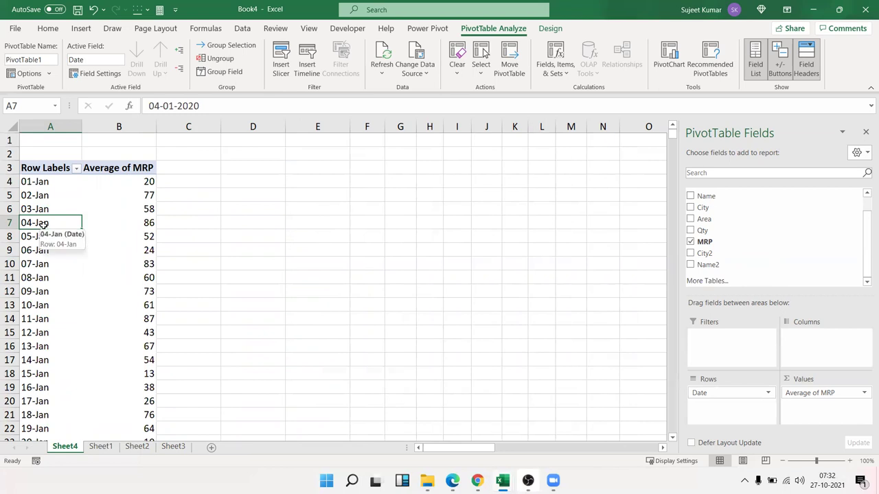
# Step: In the date Group dialog, try Days, Months and Quarters as grouping units
pyautogui.rightClick(39, 224)
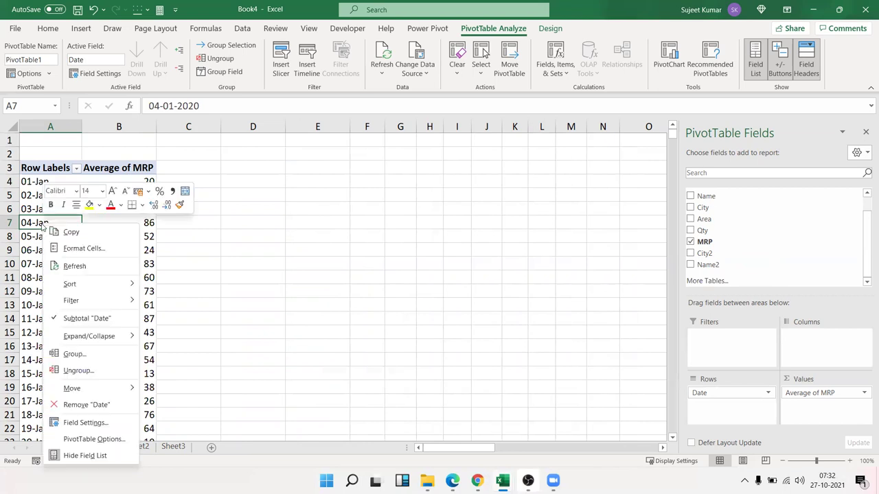
pyautogui.click(112, 361)
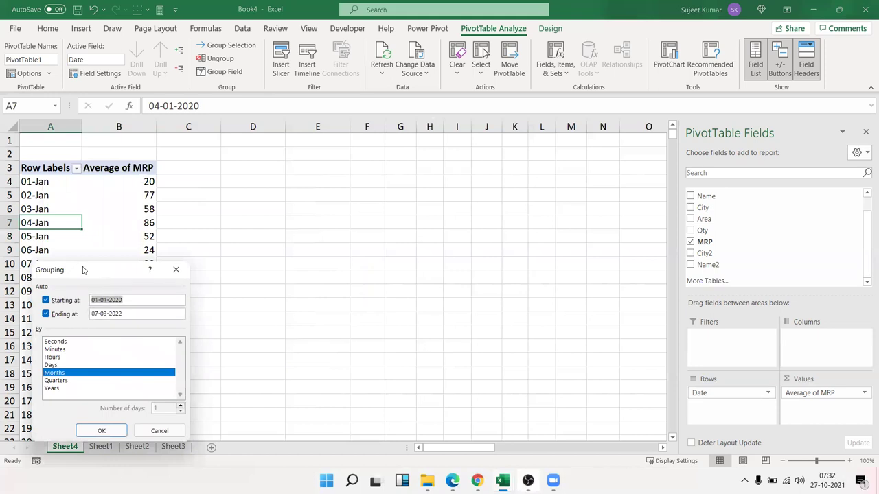
pyautogui.moveTo(82, 269); pyautogui.dragTo(287, 190)
pyautogui.click(267, 285)
pyautogui.click(268, 293)
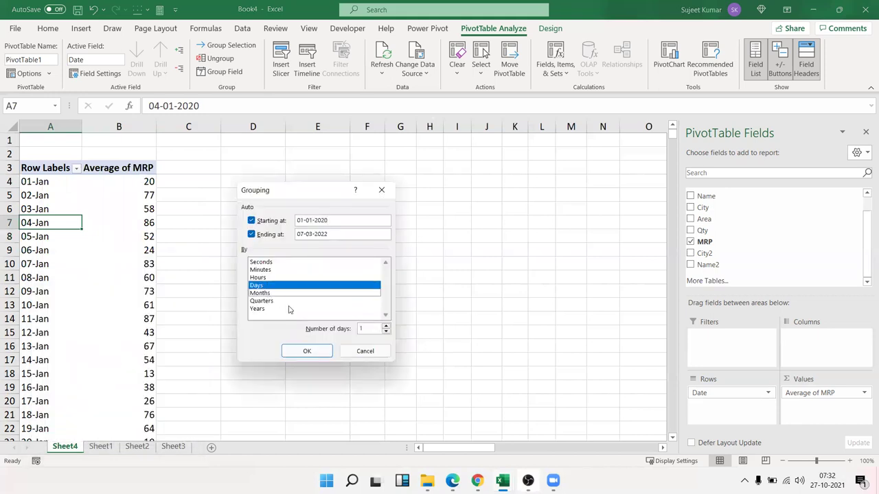
pyautogui.doubleClick(361, 328)
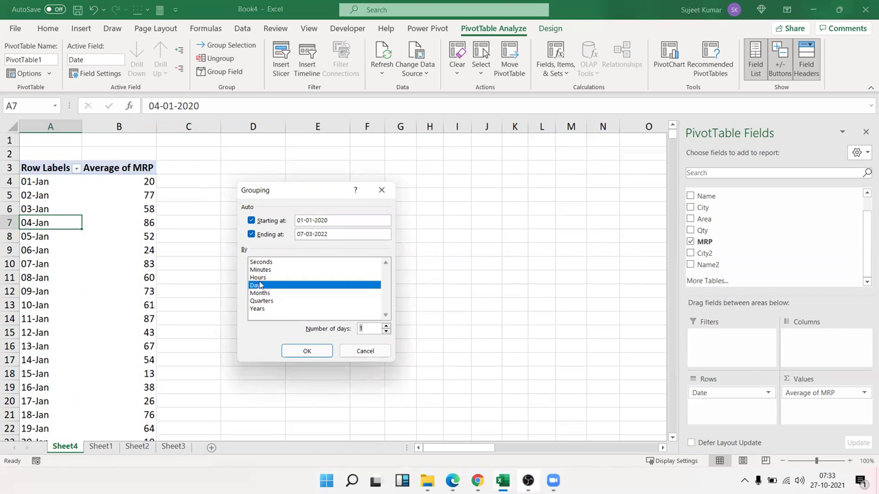
pyautogui.click(266, 294)
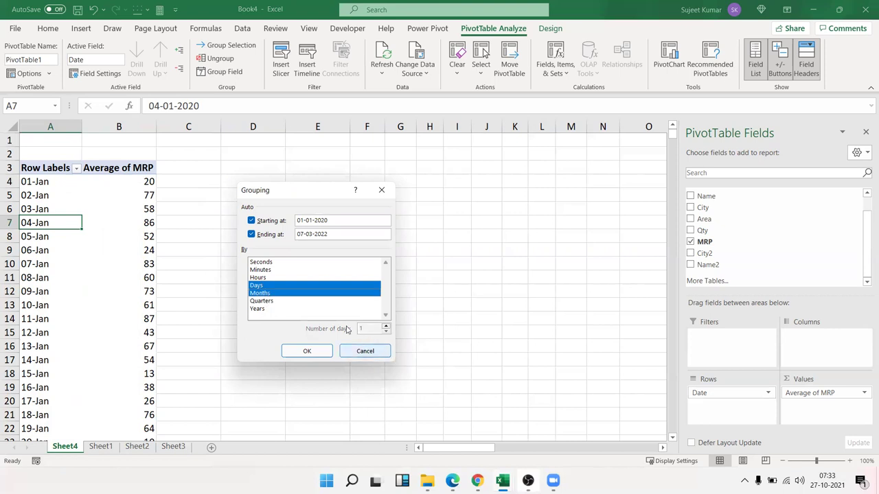
pyautogui.click(297, 302)
pyautogui.click(291, 301)
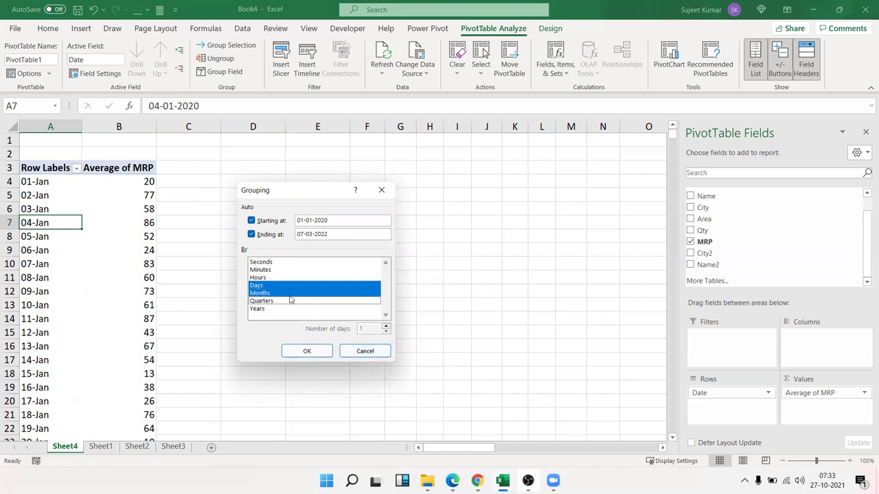
pyautogui.click(287, 294)
# Step: Settle on Days only with 15 days per group, starting 01-01-2020, and apply
pyautogui.click(277, 279)
pyautogui.click(279, 286)
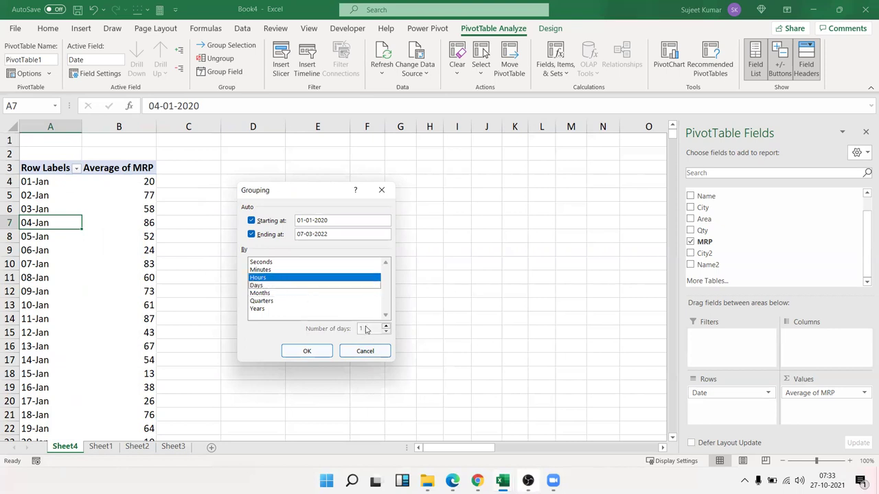
pyautogui.click(255, 270)
pyautogui.click(255, 277)
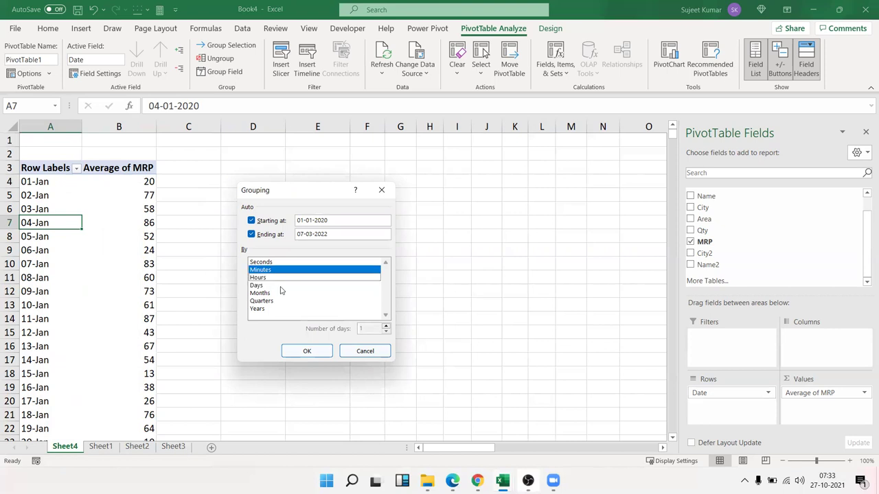
pyautogui.click(262, 278)
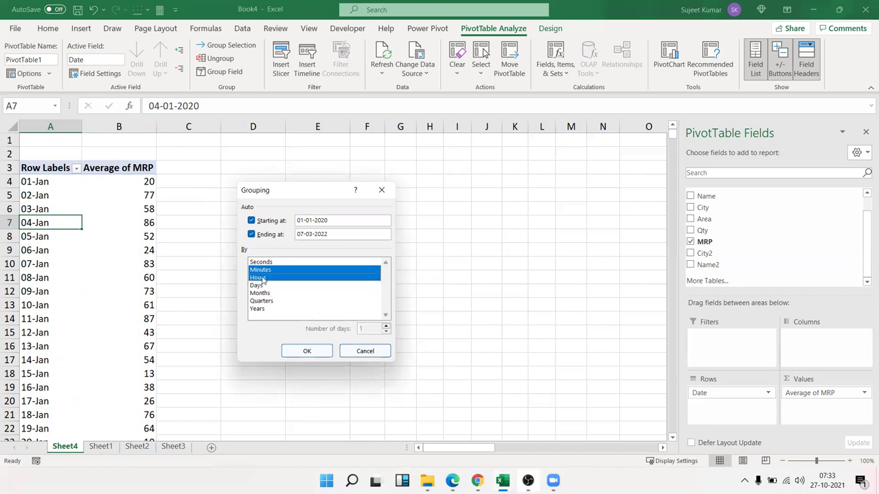
pyautogui.click(266, 270)
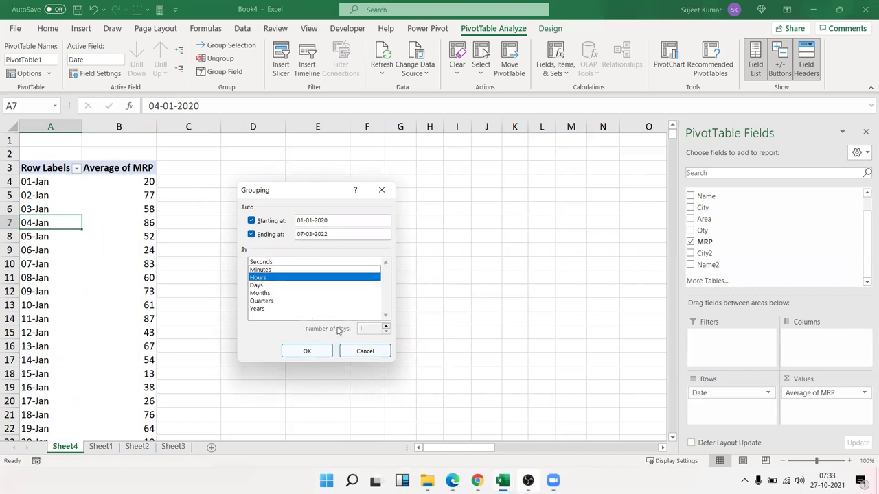
pyautogui.click(257, 286)
pyautogui.click(280, 281)
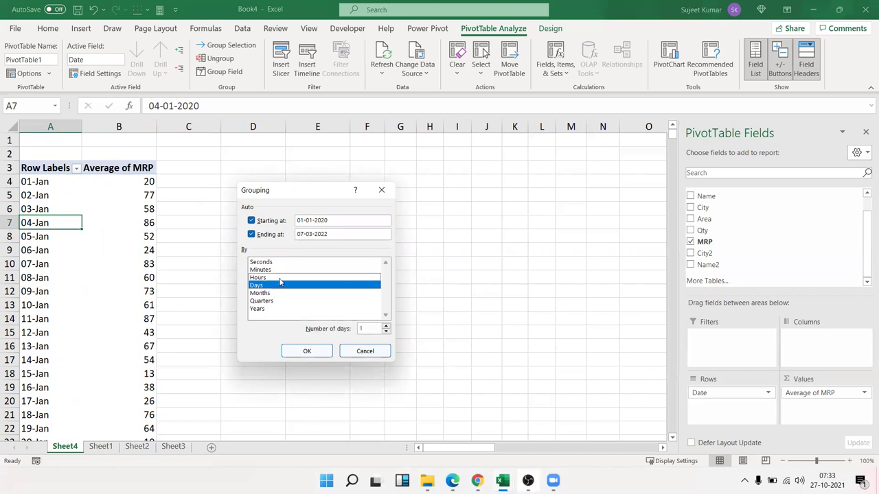
pyautogui.doubleClick(365, 330)
pyautogui.write('5')
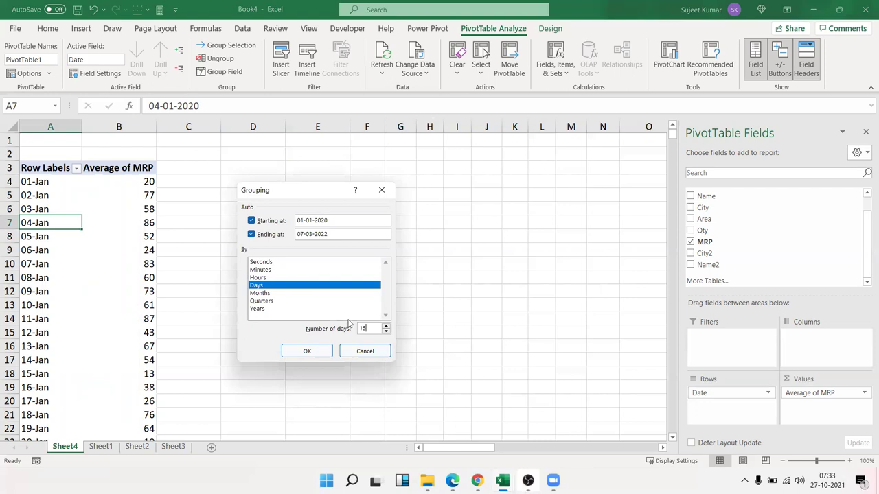
pyautogui.click(309, 353)
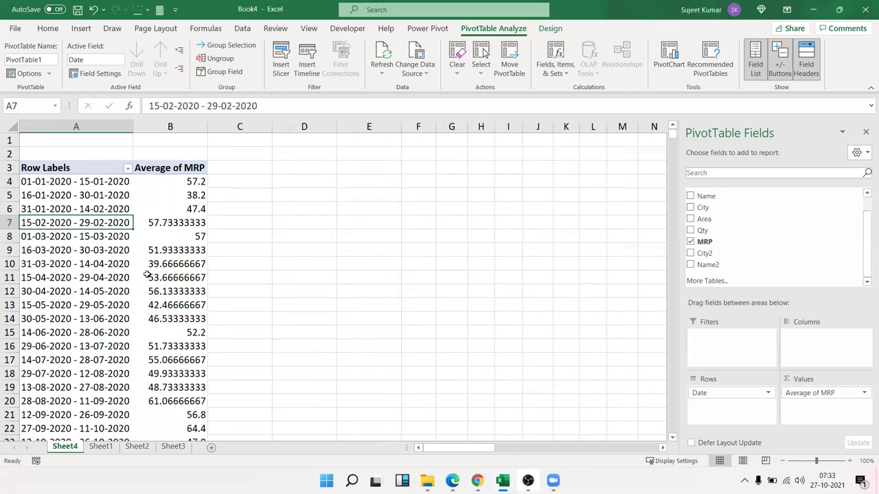
# Step: Inspect the first three 15-day ranges and scroll through the pivot
pyautogui.click(45, 181)
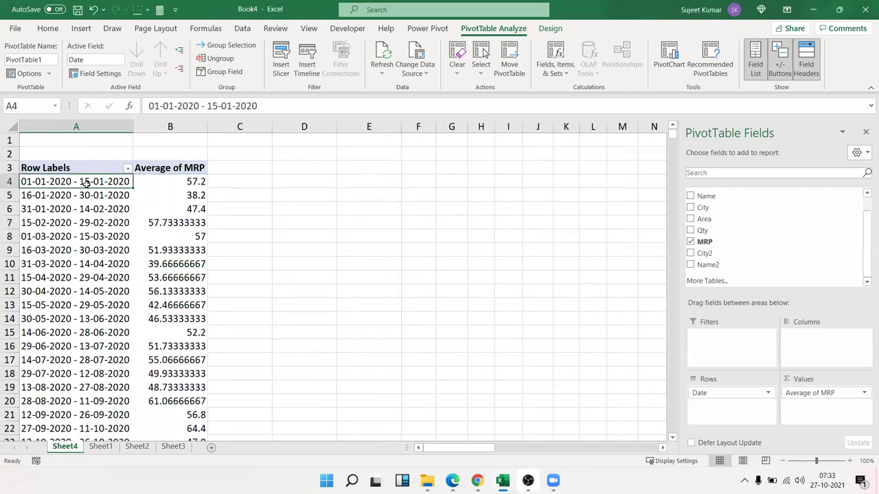
pyautogui.click(62, 195)
pyautogui.click(53, 207)
pyautogui.scroll(-3, 97, 302)
pyautogui.scroll(-9, 103, 323)
pyautogui.scroll(-4, 110, 346)
pyautogui.scroll(4, 110, 346)
pyautogui.scroll(6, 109, 346)
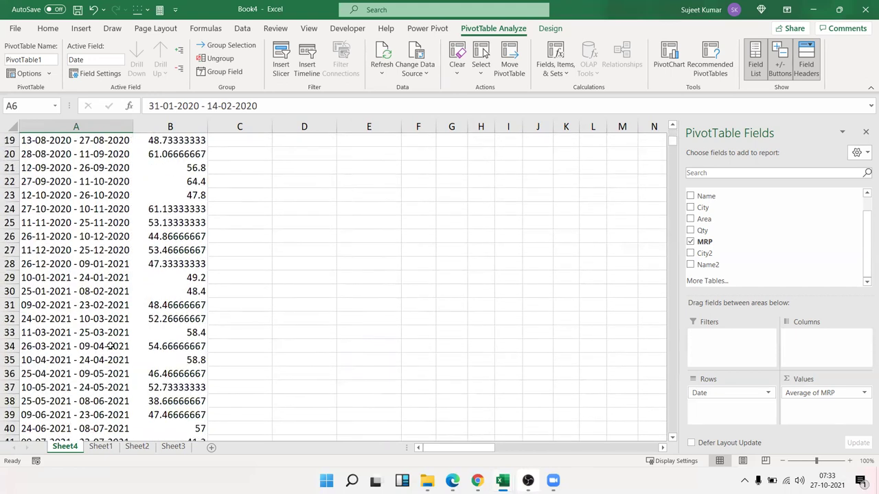
pyautogui.scroll(6, 110, 346)
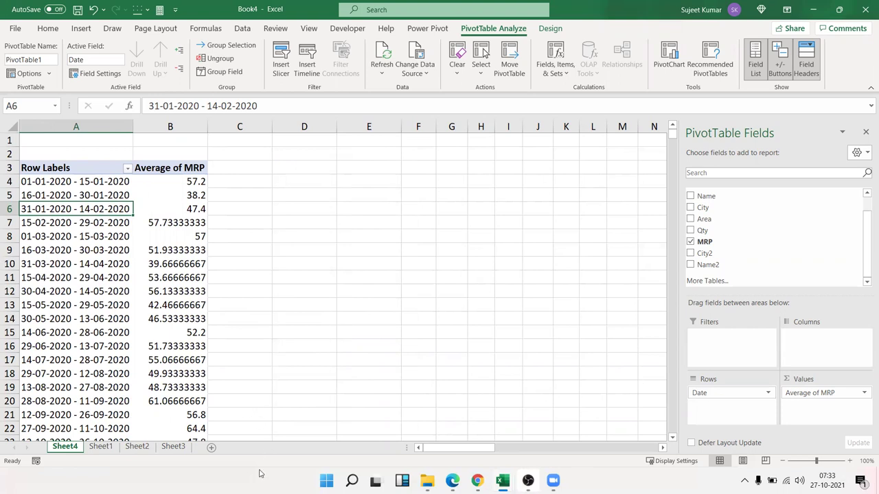
# Step: Delete Sheet4 with the pivot table, confirming the permanent deletion
pyautogui.rightClick(78, 448)
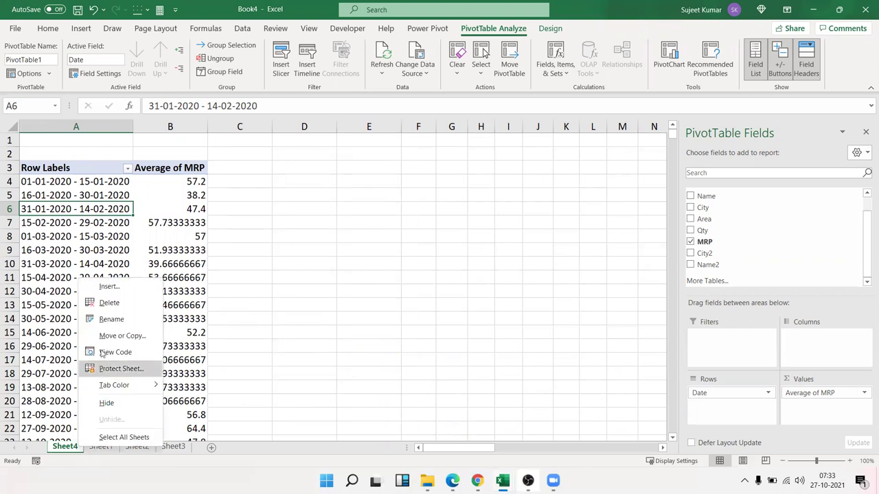
pyautogui.click(110, 302)
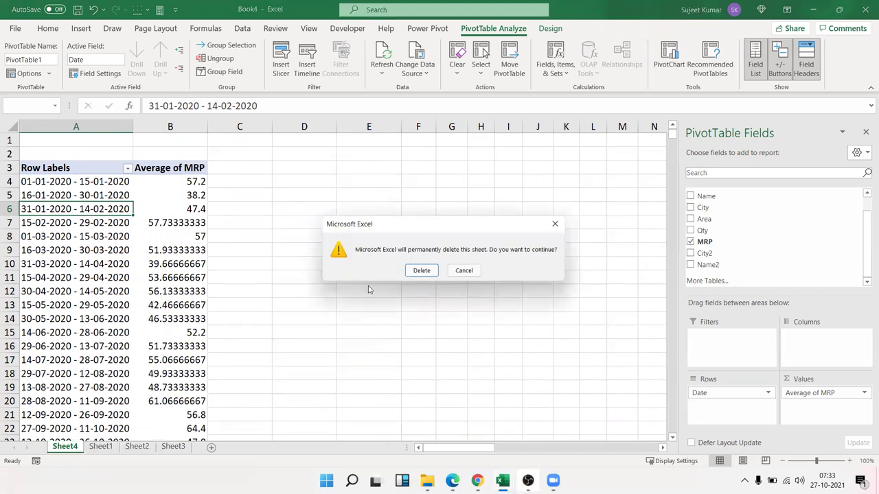
pyautogui.click(422, 270)
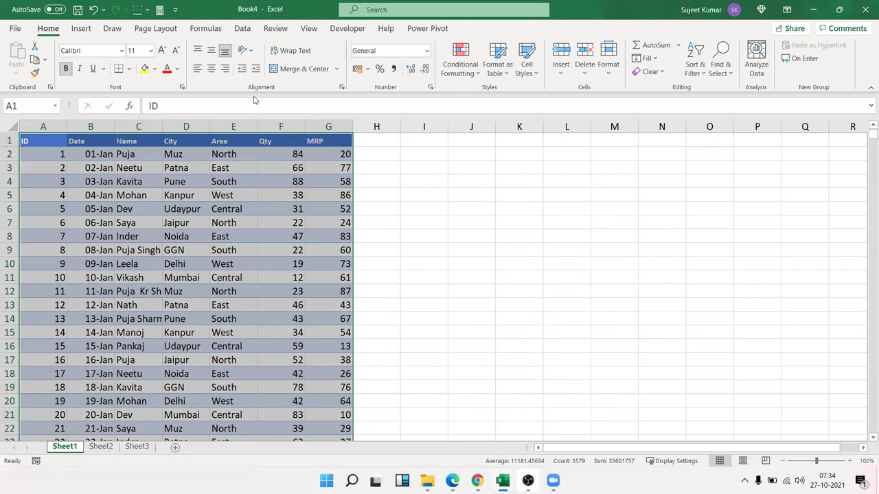
# Step: Insert a new pivot table from the data table on a new sheet
pyautogui.moveTo(366, 171); pyautogui.dragTo(367, 253)
pyautogui.click(177, 205)
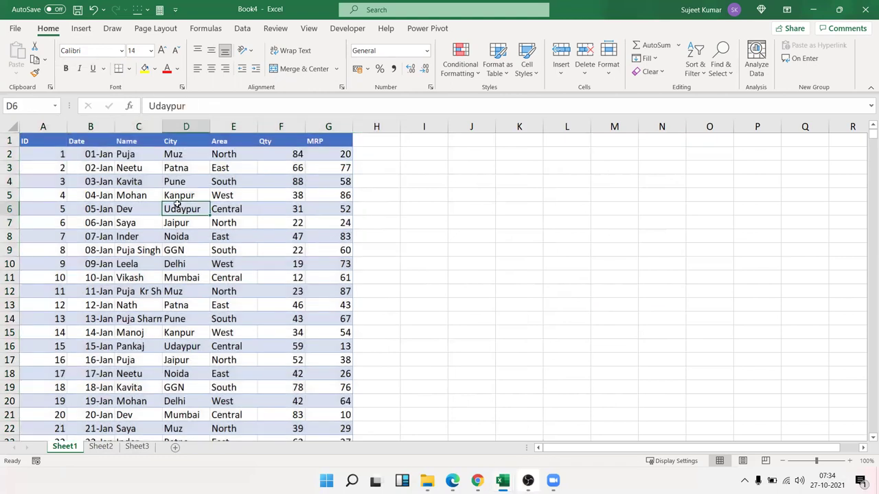
pyautogui.click(74, 30)
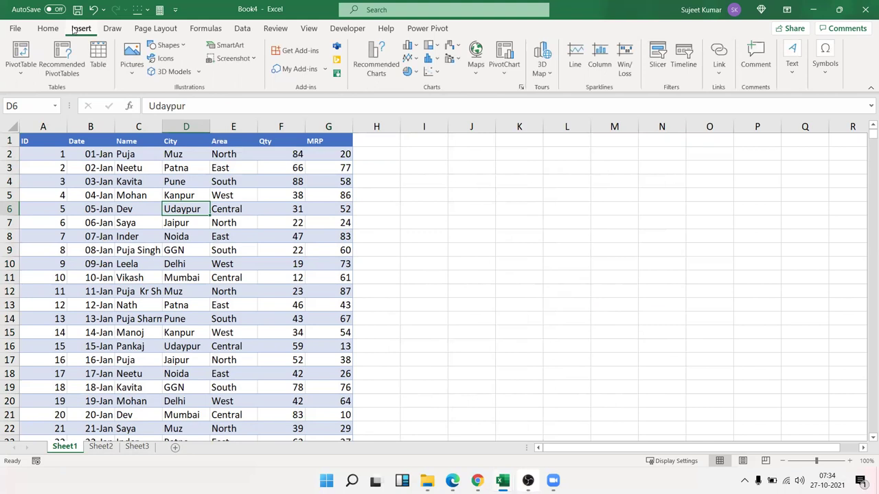
pyautogui.click(24, 59)
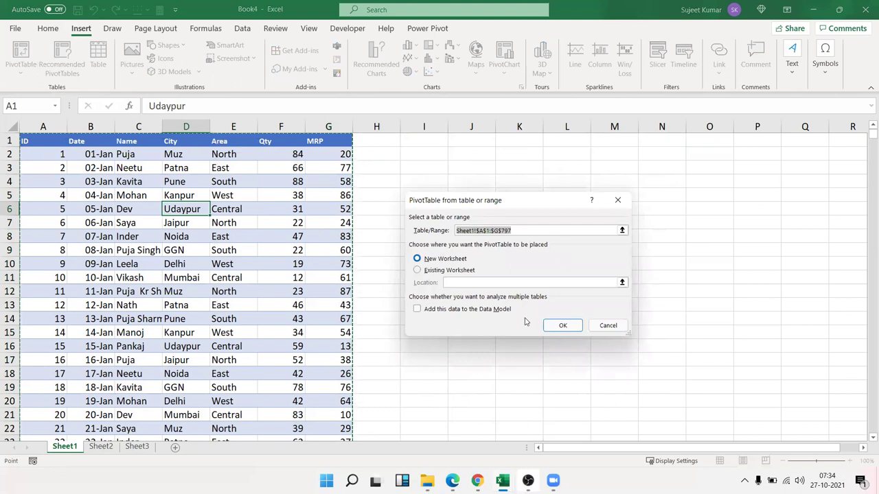
pyautogui.click(563, 326)
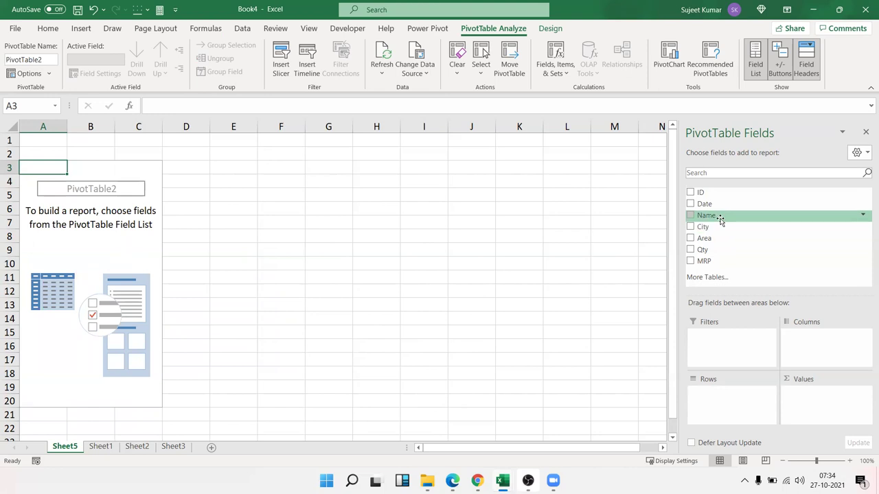
# Step: Put Name in Rows and Sum of Qty in Values, totalling 37846, then show Sheet1
pyautogui.moveTo(707, 215); pyautogui.dragTo(732, 395)
pyautogui.moveTo(707, 249); pyautogui.dragTo(823, 401)
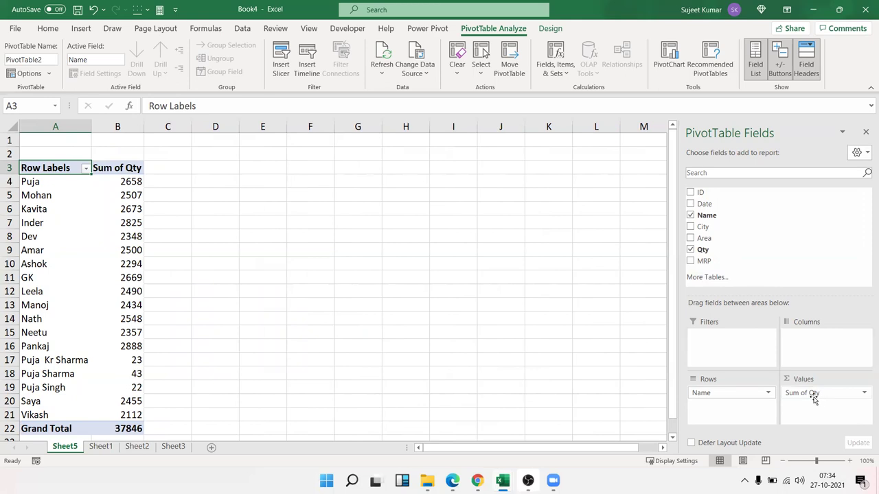
pyautogui.click(133, 414)
pyautogui.moveTo(129, 405); pyautogui.dragTo(124, 182)
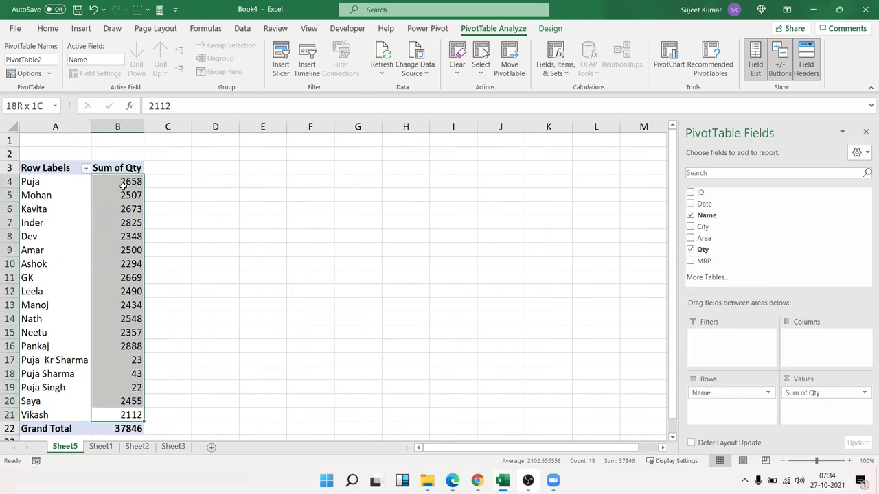
pyautogui.click(133, 236)
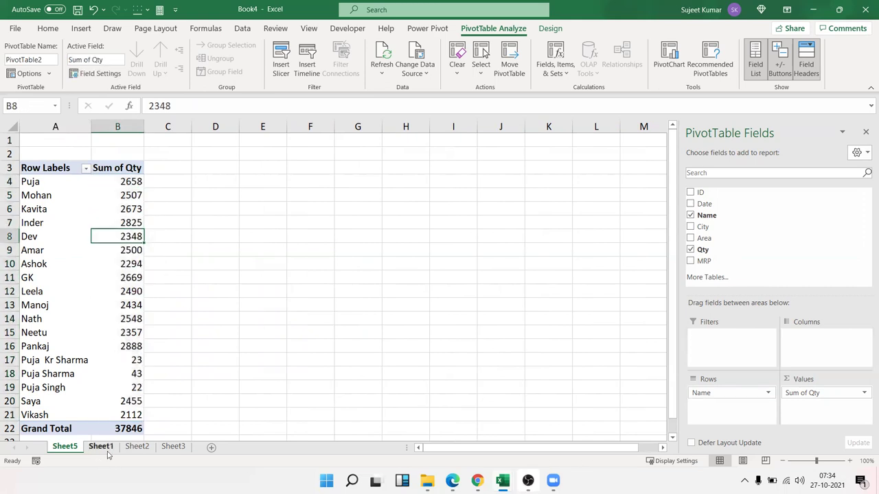
pyautogui.click(101, 447)
pyautogui.click(46, 413)
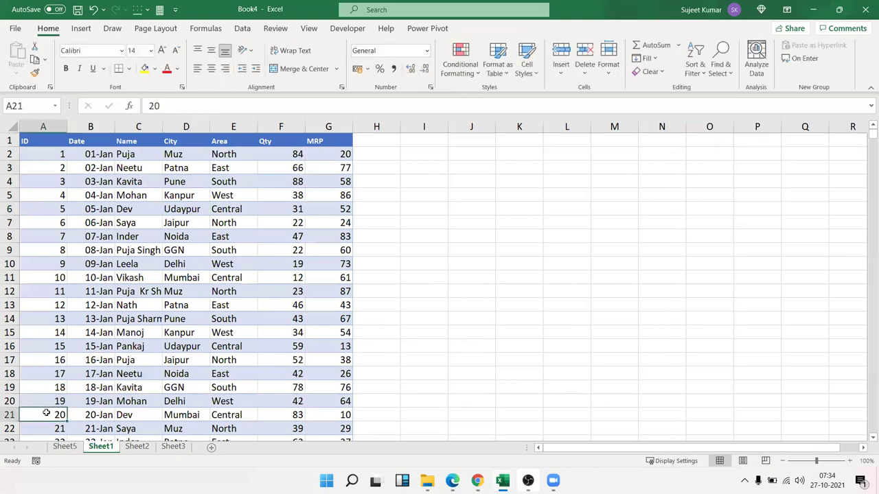
# Step: Add a Target row below the Sheet1 data in C798, with Qty 2000 in F798
pyautogui.hotkey('ctrl', 'Down')
pyautogui.press('Down')
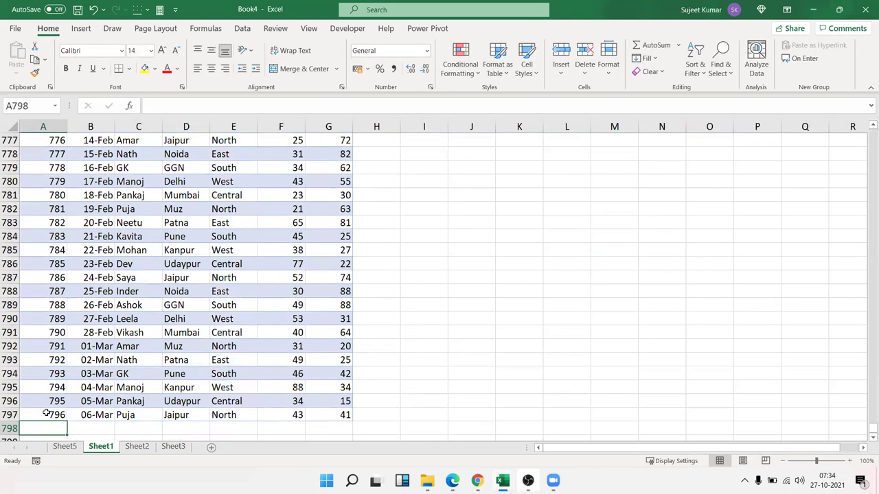
pyautogui.press('Right')
pyautogui.press('Right')
pyautogui.press('Right')
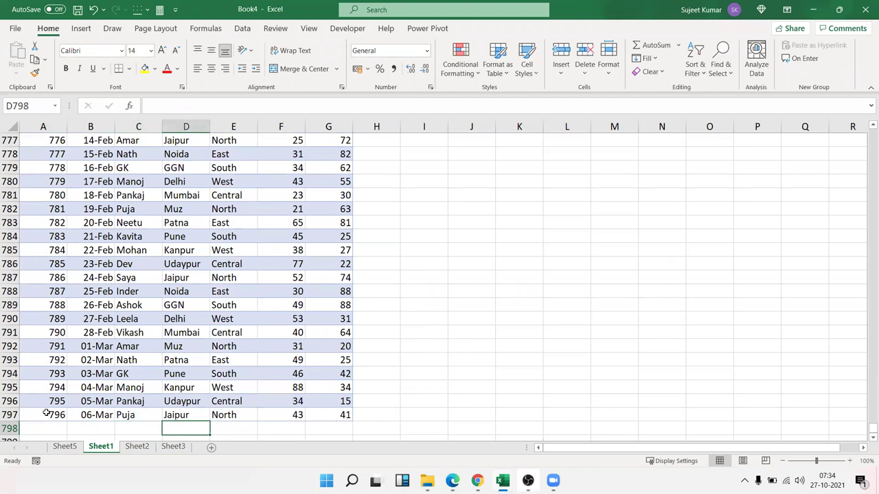
pyautogui.press('Left')
pyautogui.write('Target')
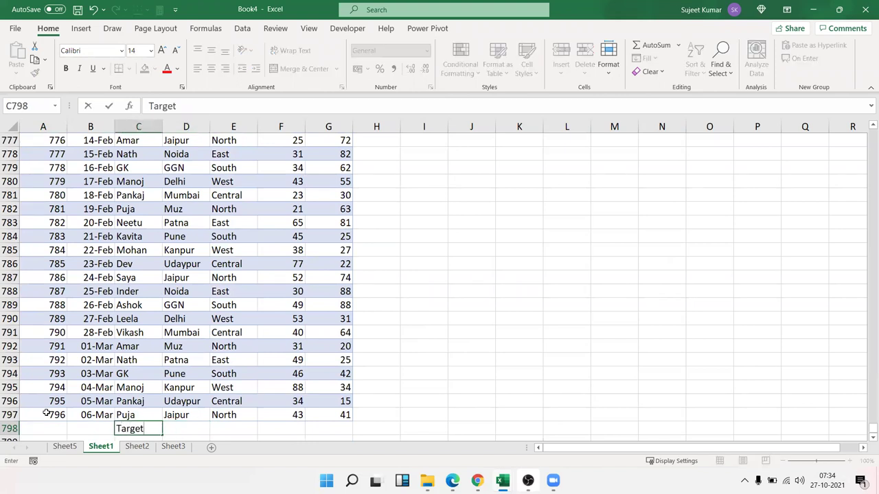
pyautogui.press('Right')
pyautogui.press('Right')
pyautogui.press('Right')
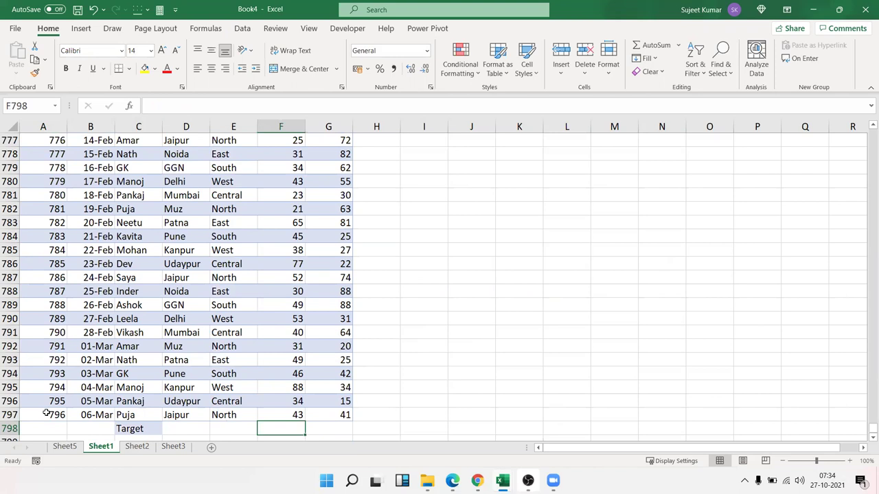
pyautogui.write('2000')
pyautogui.press('Return')
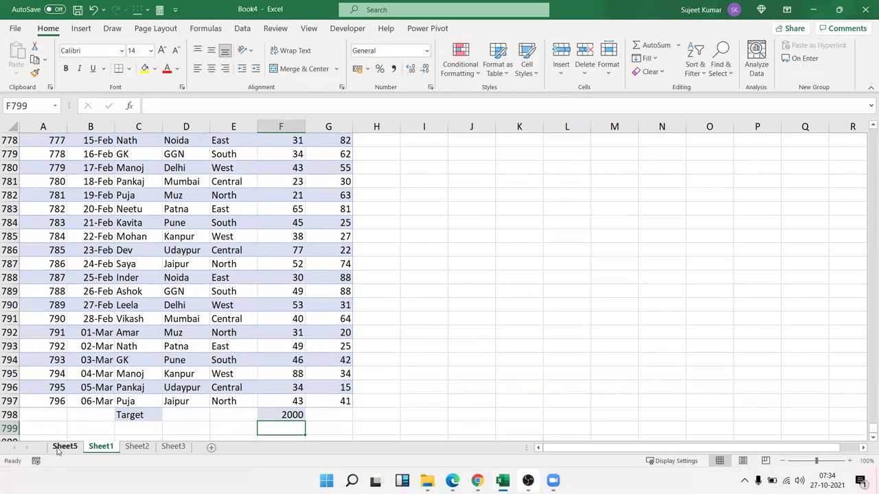
# Step: Change the Target quantity in Sheet1 cell F798 to 3000
pyautogui.click(59, 447)
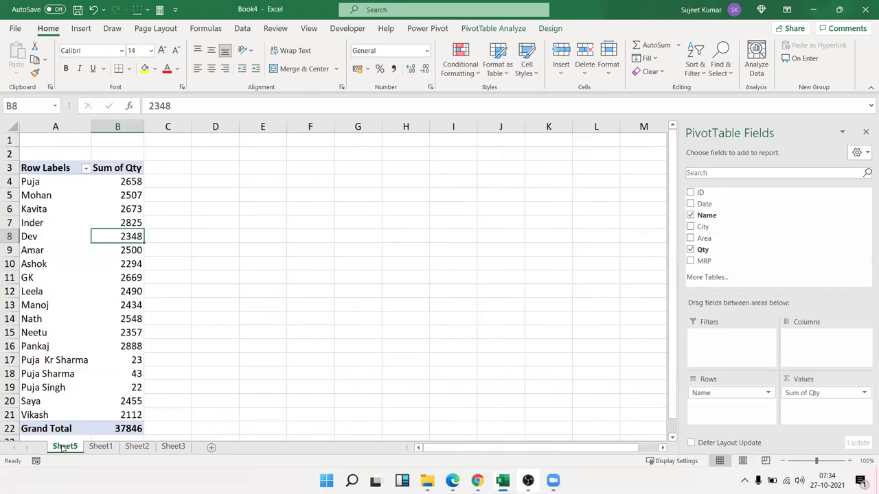
pyautogui.click(101, 447)
pyautogui.click(285, 414)
pyautogui.write('3000')
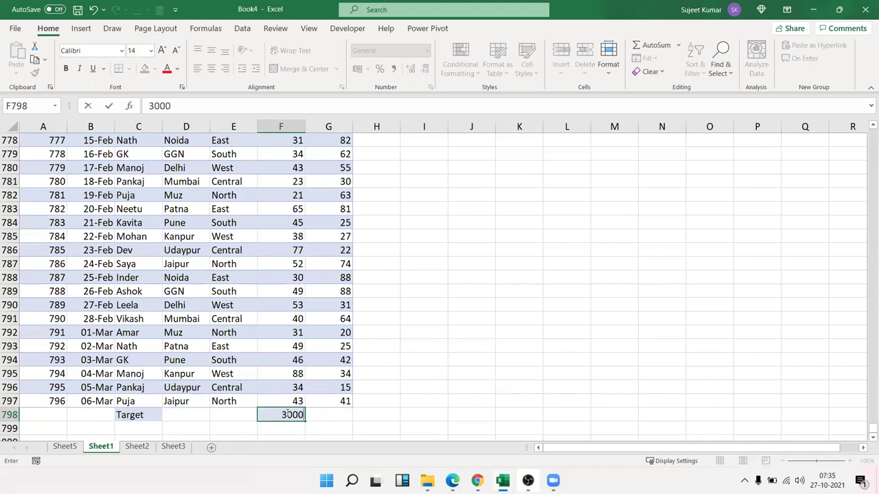
pyautogui.press('Return')
# Step: Refresh the pivot table on the pivot sheet
pyautogui.click(65, 447)
pyautogui.click(92, 317)
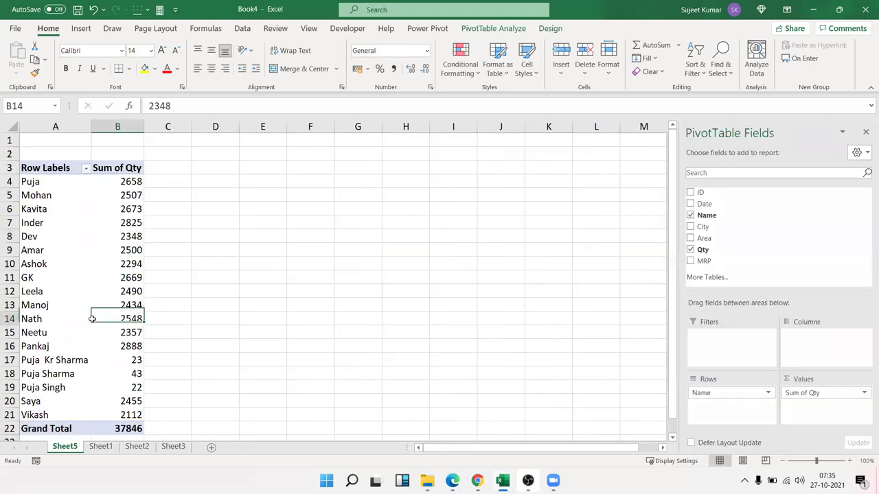
pyautogui.rightClick(92, 317)
pyautogui.click(143, 174)
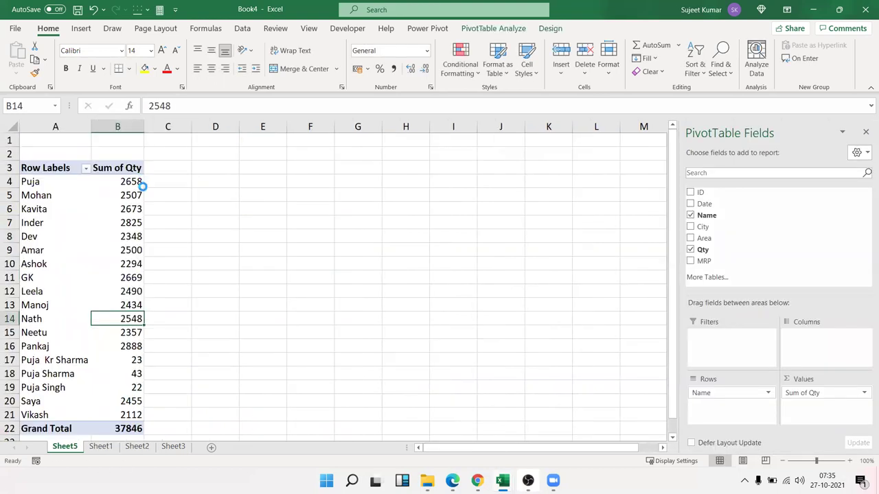
pyautogui.scroll(-1, 119, 380)
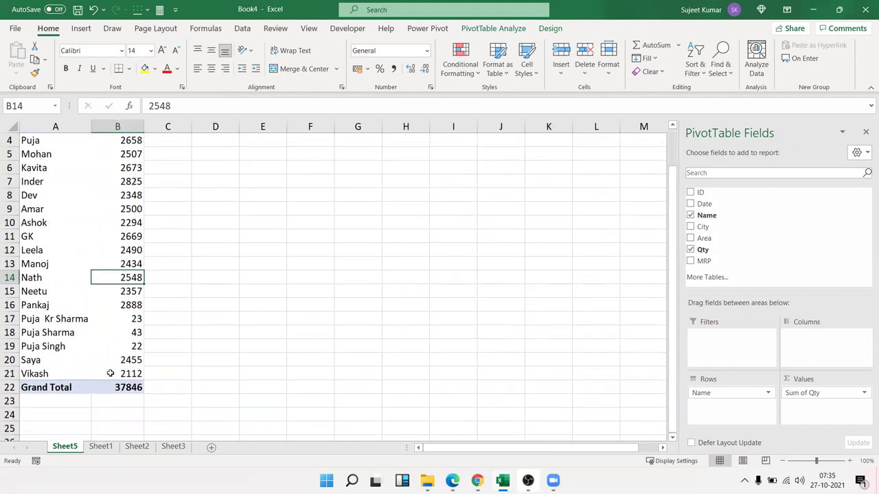
# Step: Check the Target row on Sheet1, then select a cell inside the pivot table
pyautogui.click(101, 447)
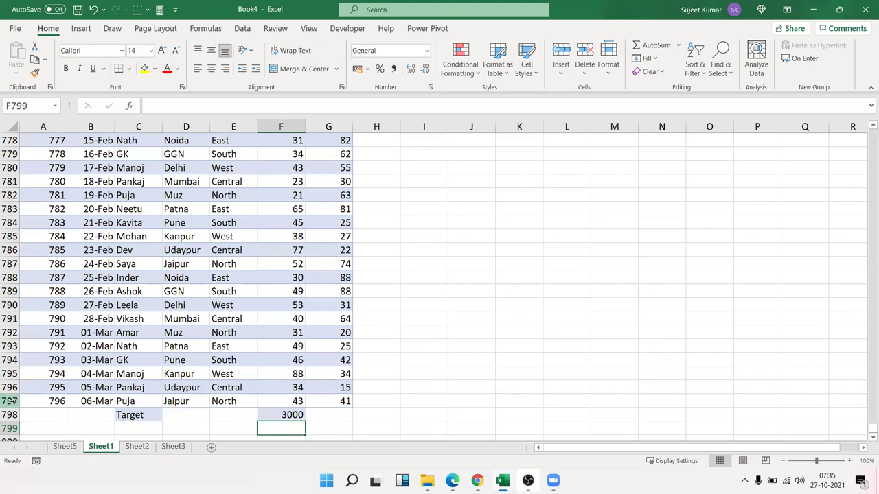
pyautogui.click(12, 401)
pyautogui.click(64, 447)
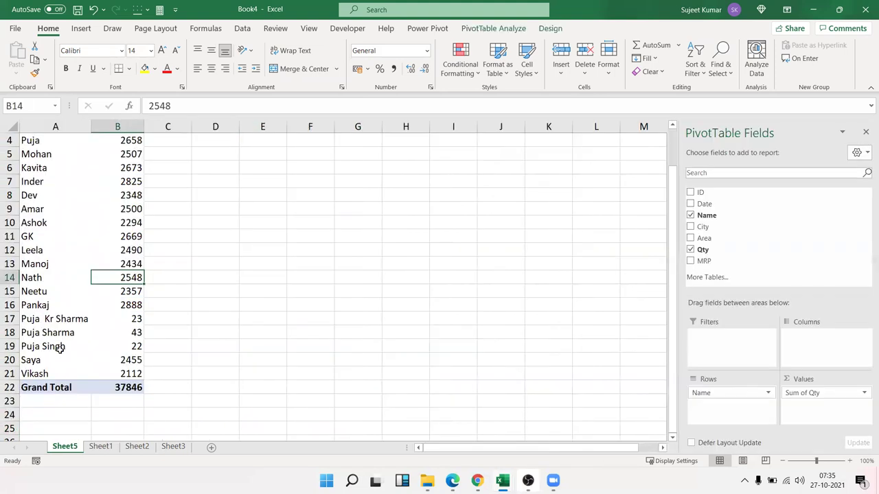
pyautogui.click(60, 349)
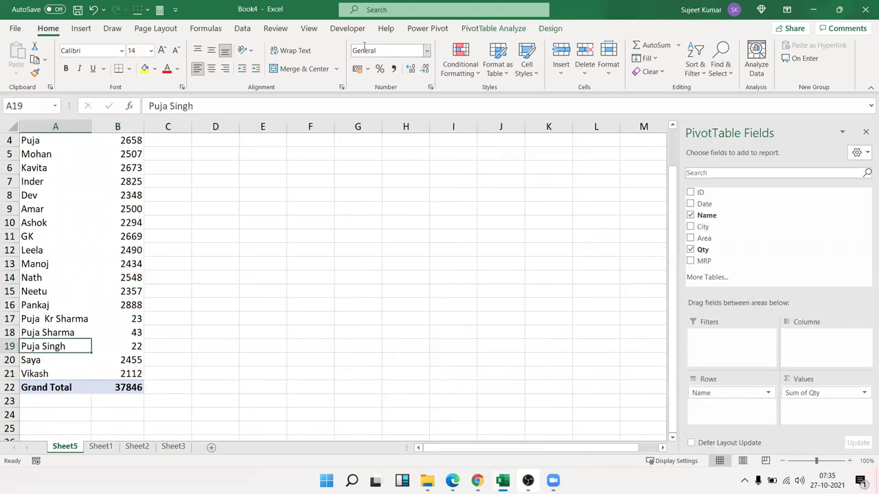
# Step: Open the Change PivotTable Data Source dialog from PivotTable Analyze
pyautogui.click(347, 28)
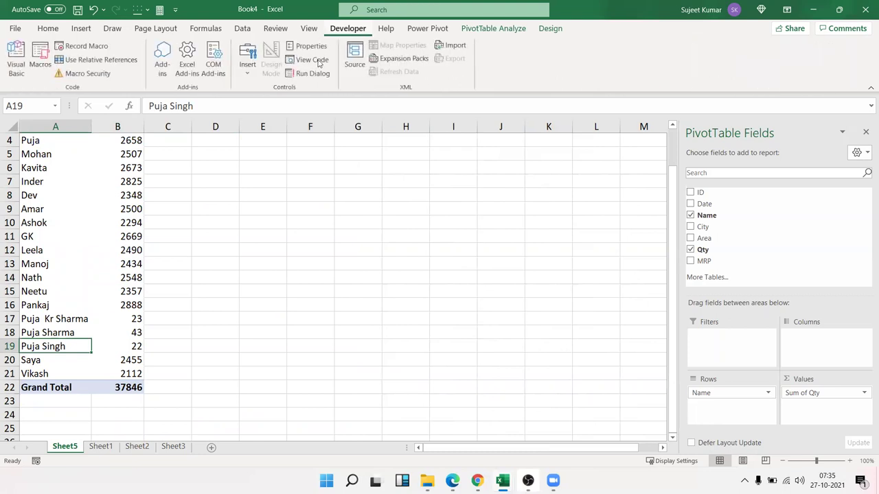
pyautogui.click(103, 223)
pyautogui.click(508, 30)
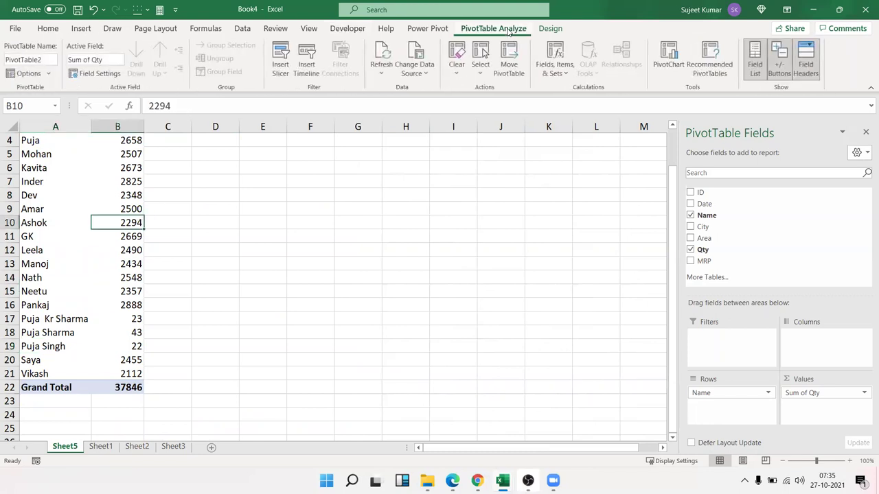
pyautogui.click(423, 74)
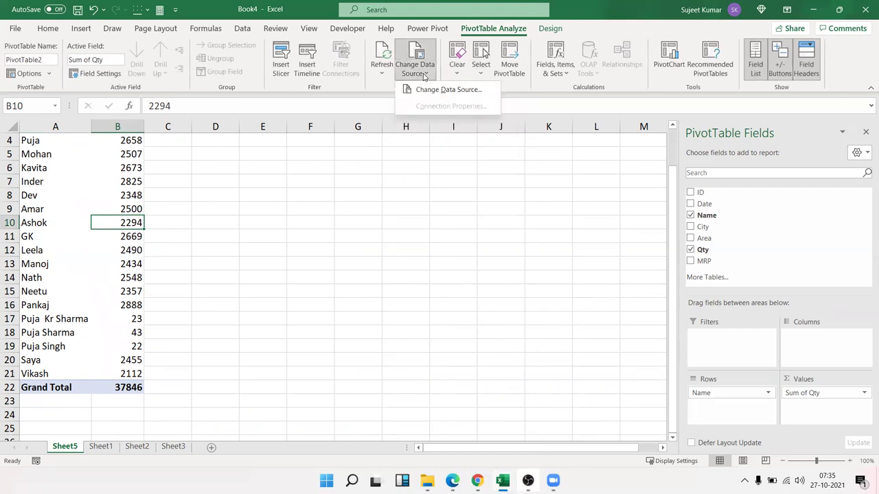
pyautogui.click(430, 91)
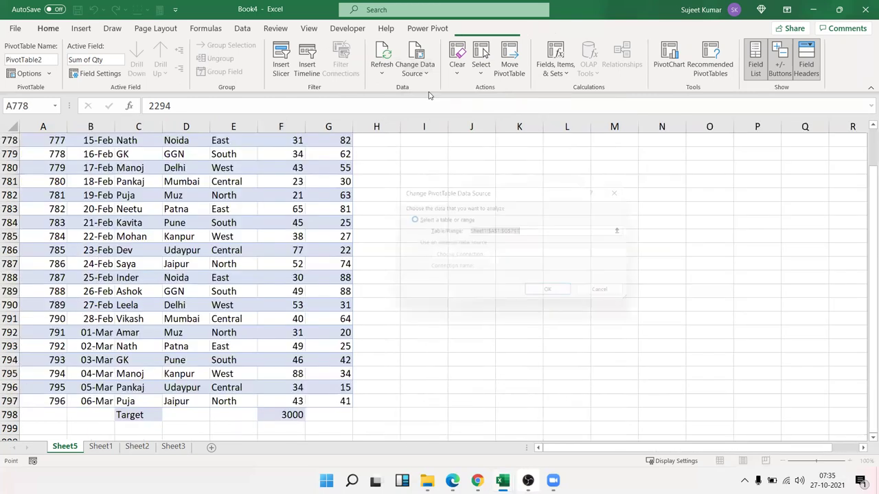
# Step: Extend the pivot source to Sheet1!$A$1:$G$798 and select the new Target 3000 row
pyautogui.click(49, 144)
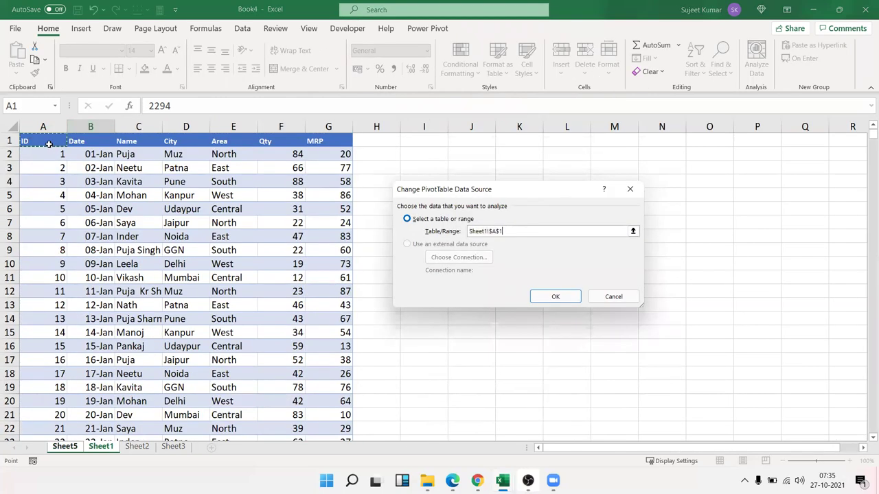
pyautogui.hotkey('ctrl', 'shift', 'Right')
pyautogui.hotkey('ctrl', 'shift', 'Down')
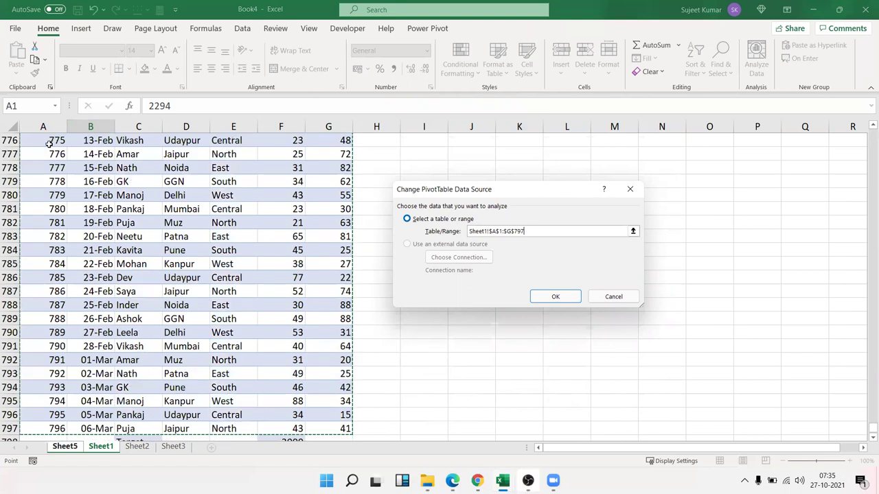
pyautogui.hotkey('shift', 'Down')
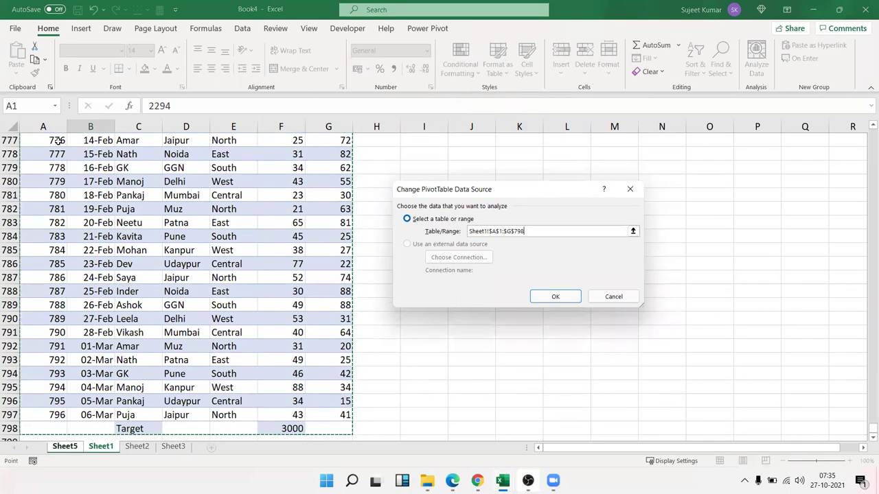
pyautogui.click(555, 297)
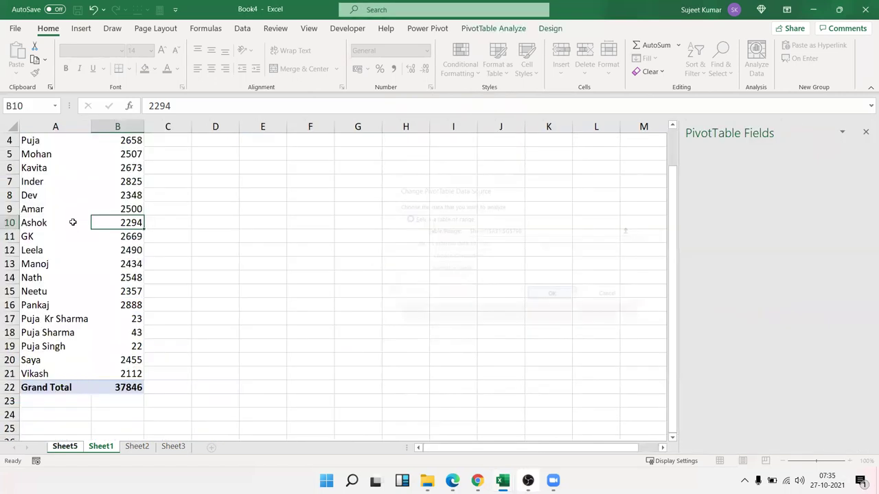
pyautogui.click(50, 389)
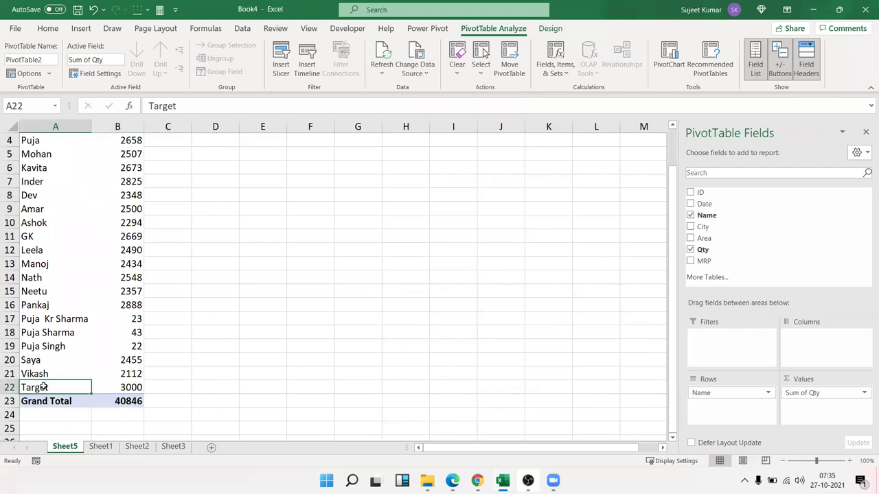
pyautogui.click(122, 388)
# Step: Select the per-name Qty values and add Qty a second time as Sum of Qty2
pyautogui.moveTo(136, 371); pyautogui.dragTo(125, 173)
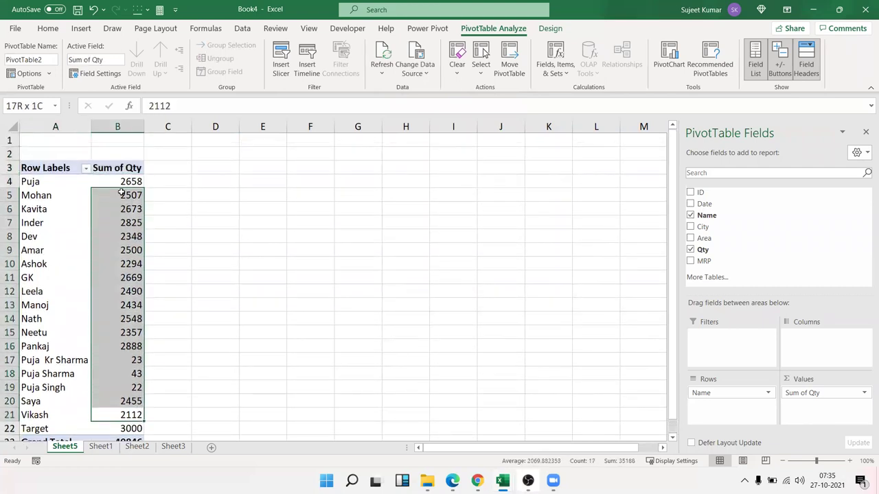
pyautogui.moveTo(124, 173); pyautogui.dragTo(128, 180)
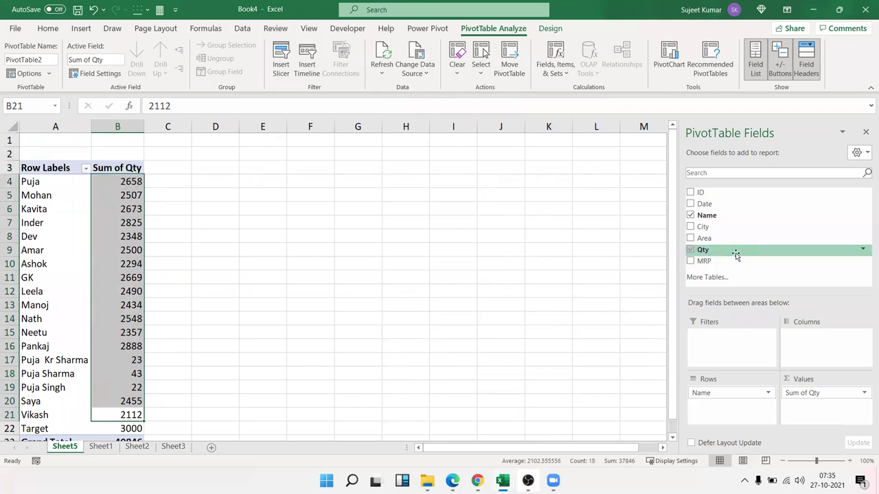
pyautogui.moveTo(735, 254); pyautogui.dragTo(808, 405)
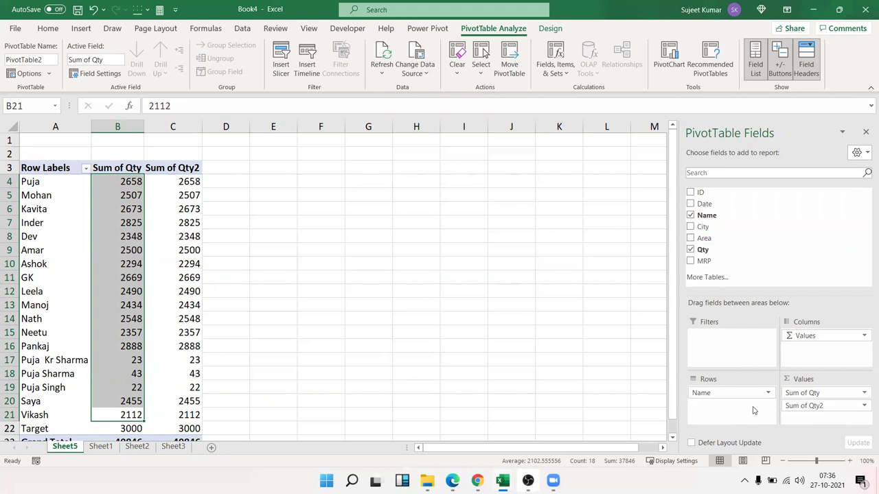
# Step: Show Sum of Qty2 as % Of, with base field Name and base item Target
pyautogui.click(840, 405)
pyautogui.click(839, 392)
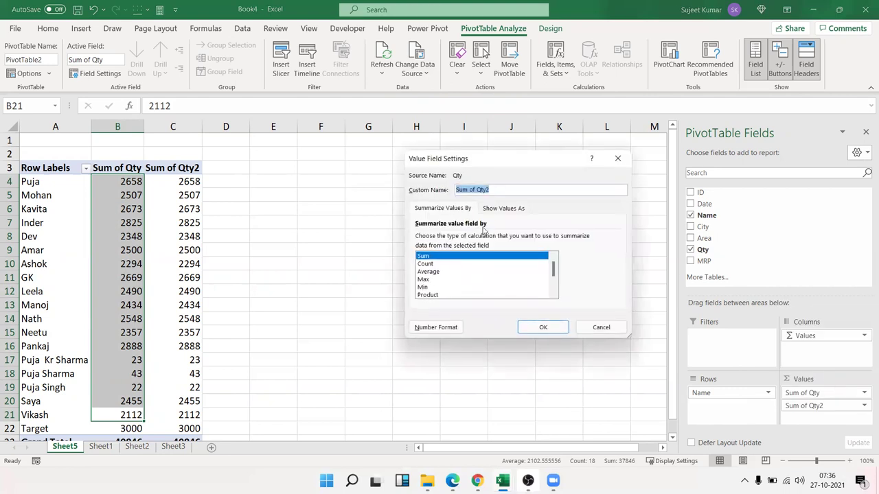
pyautogui.click(487, 210)
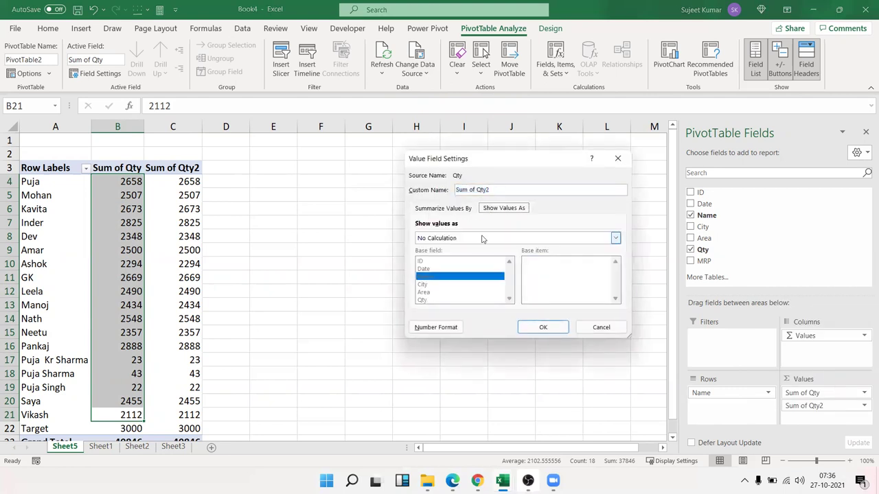
pyautogui.click(482, 238)
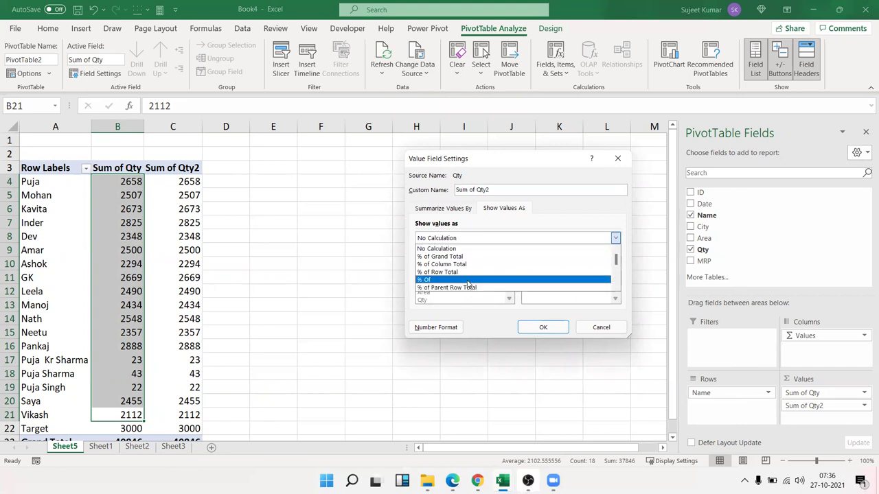
pyautogui.click(468, 280)
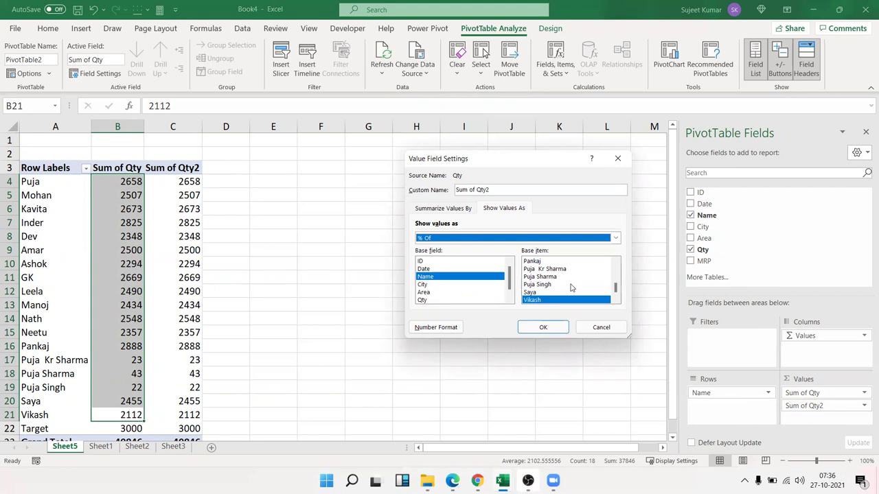
pyautogui.click(616, 300)
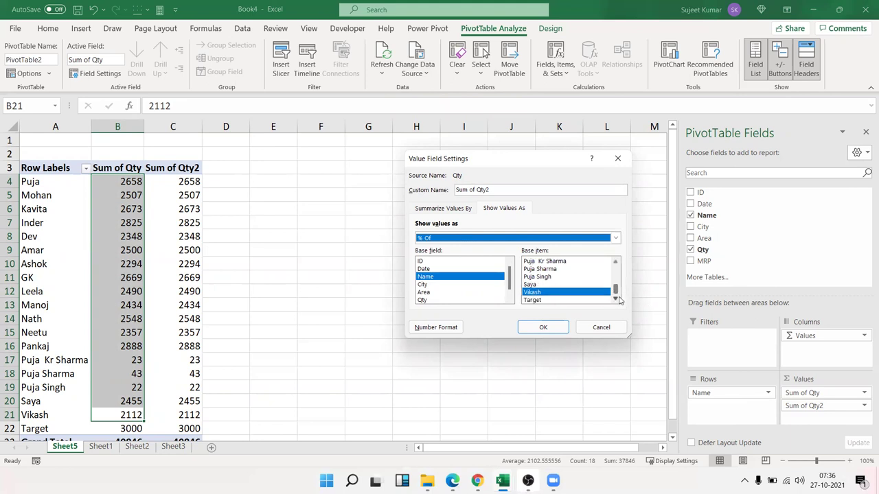
pyautogui.click(542, 302)
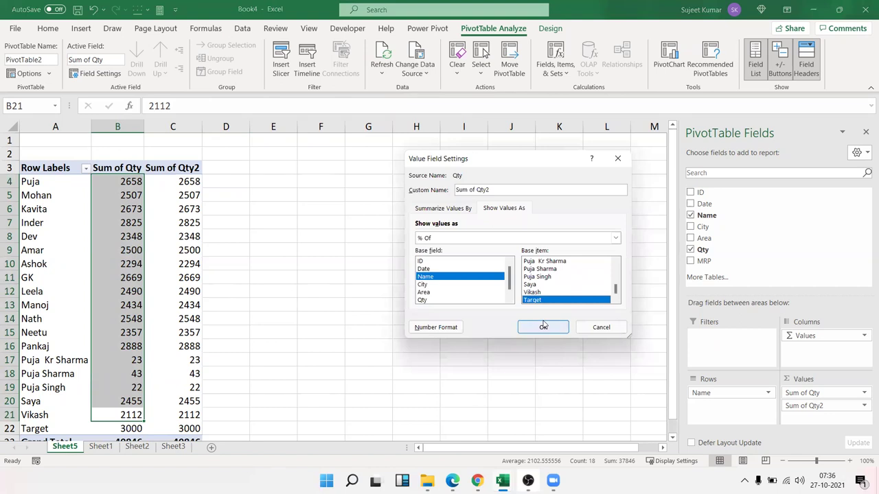
pyautogui.click(543, 327)
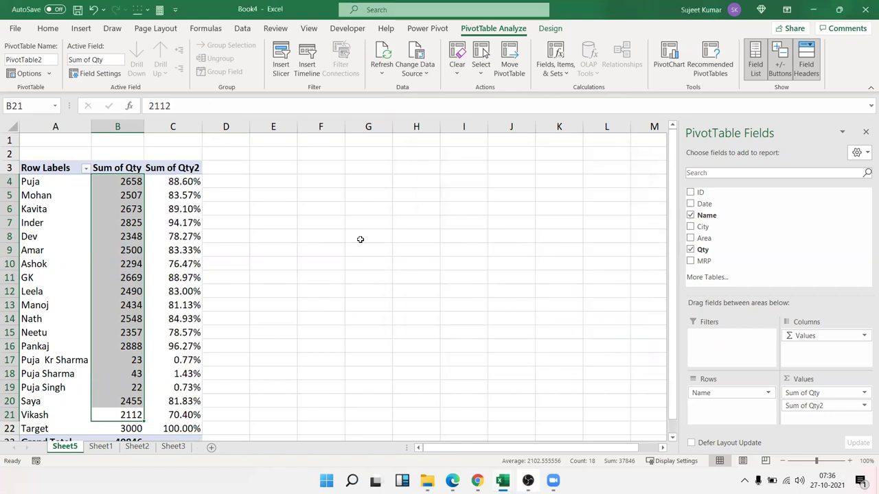
pyautogui.moveTo(184, 181); pyautogui.dragTo(182, 313)
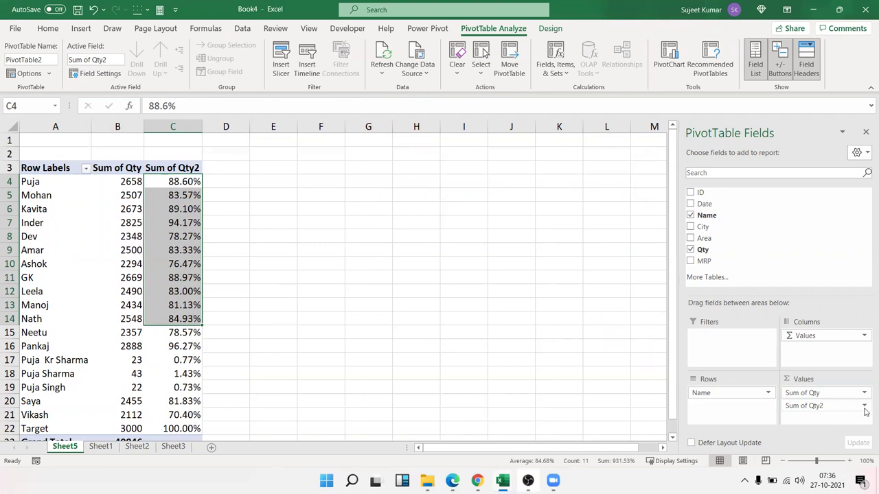
pyautogui.click(864, 408)
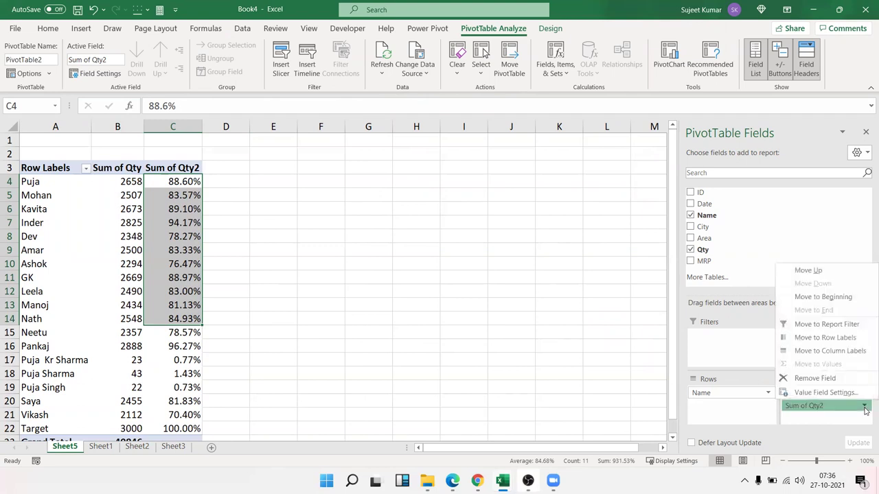
pyautogui.click(788, 406)
pyautogui.click(864, 406)
pyautogui.press('Escape')
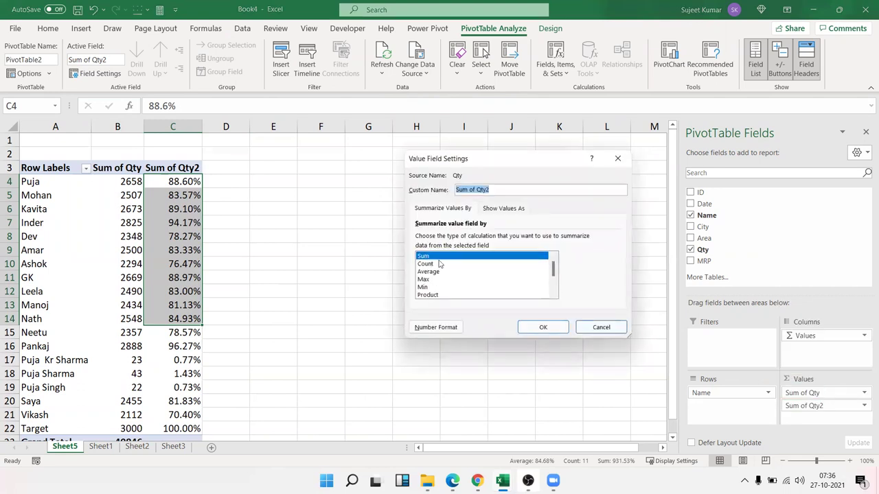
pyautogui.click(498, 210)
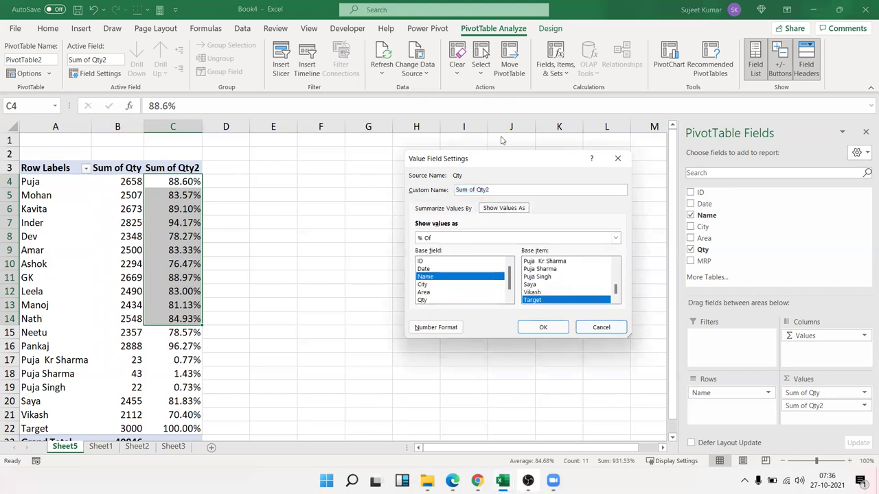
pyautogui.click(478, 237)
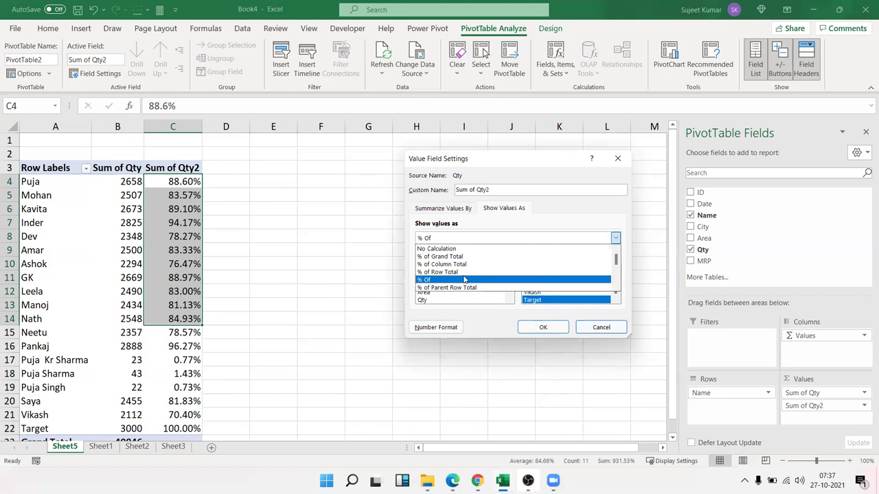
pyautogui.click(464, 279)
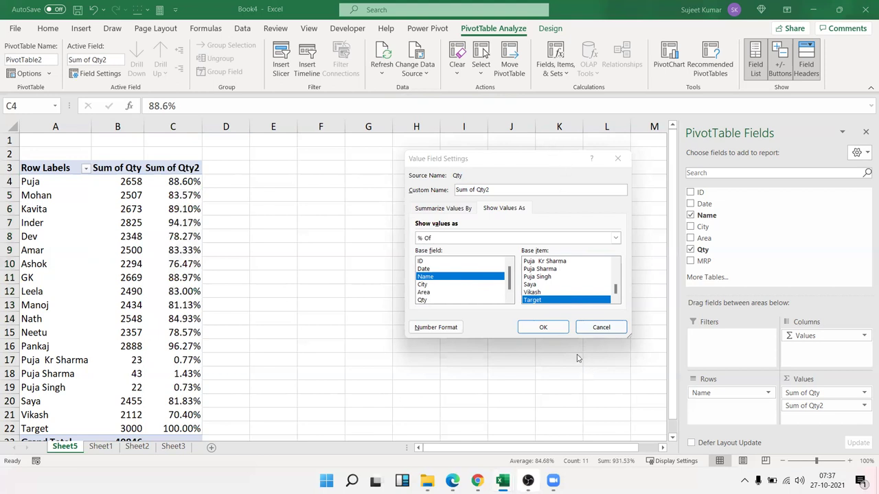
pyautogui.click(546, 328)
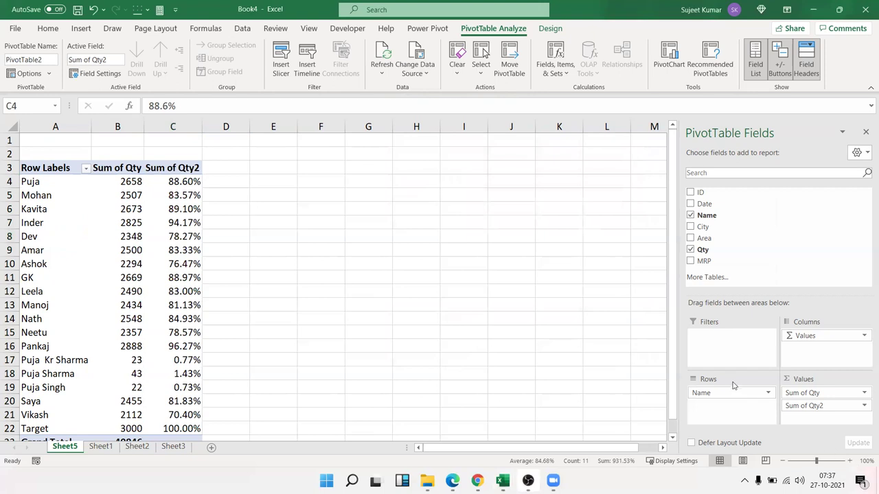
# Step: Remove Name and Sum of Qty2, then put City in Rows and Qty in Values
pyautogui.moveTo(730, 392)
pyautogui.mouseDown()
pyautogui.moveTo(798, 373)
pyautogui.moveTo(824, 244)
pyautogui.mouseUp()
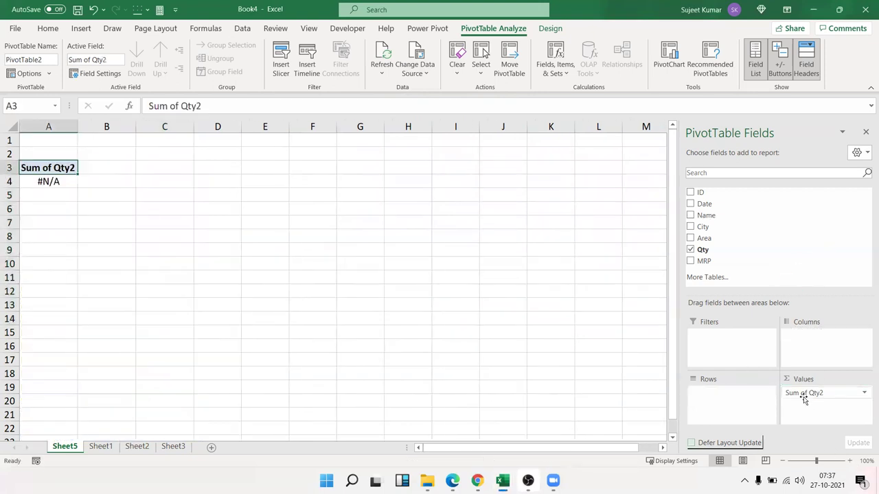
pyautogui.moveTo(805, 399); pyautogui.dragTo(794, 243)
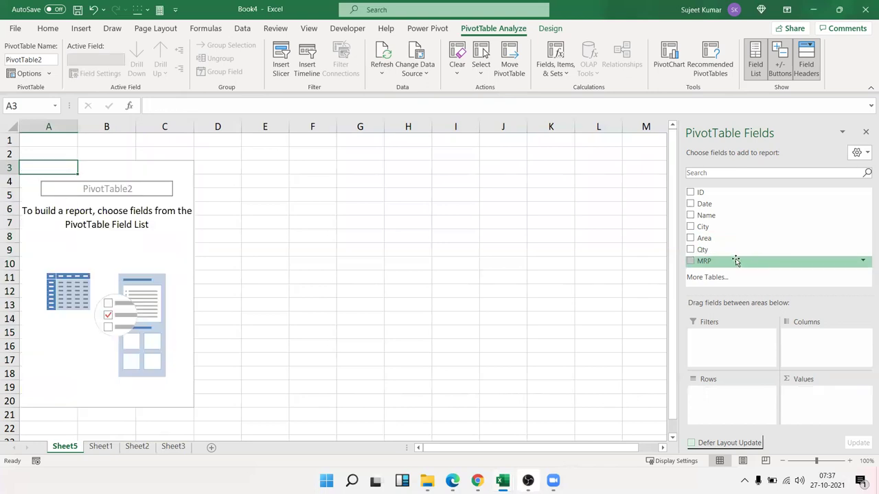
pyautogui.moveTo(728, 226)
pyautogui.mouseDown()
pyautogui.moveTo(710, 289)
pyautogui.moveTo(731, 405)
pyautogui.mouseUp()
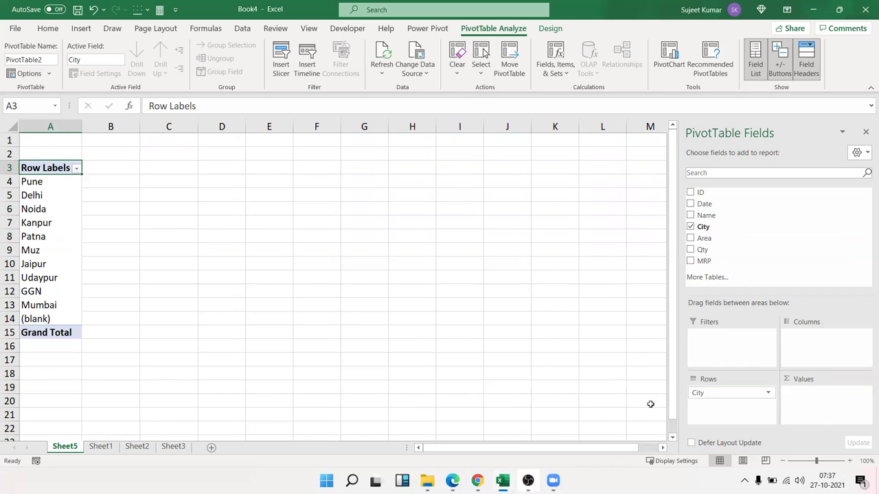
pyautogui.moveTo(104, 309); pyautogui.dragTo(90, 182)
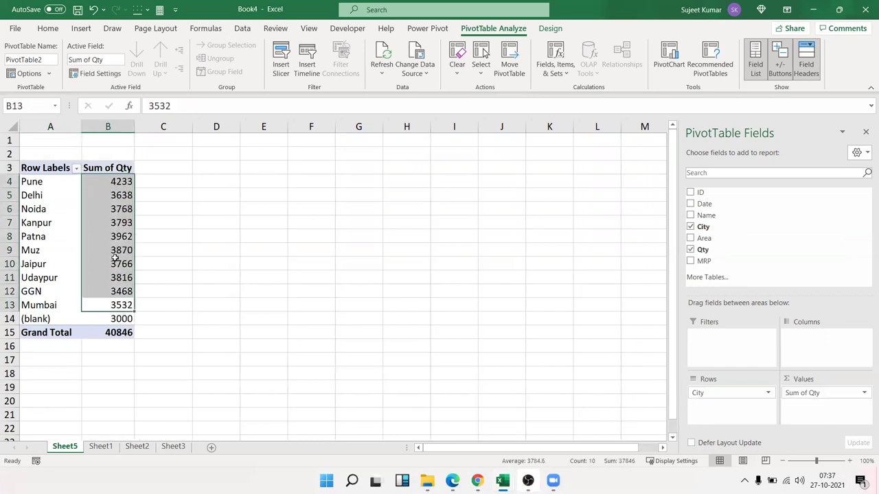
pyautogui.moveTo(114, 260)
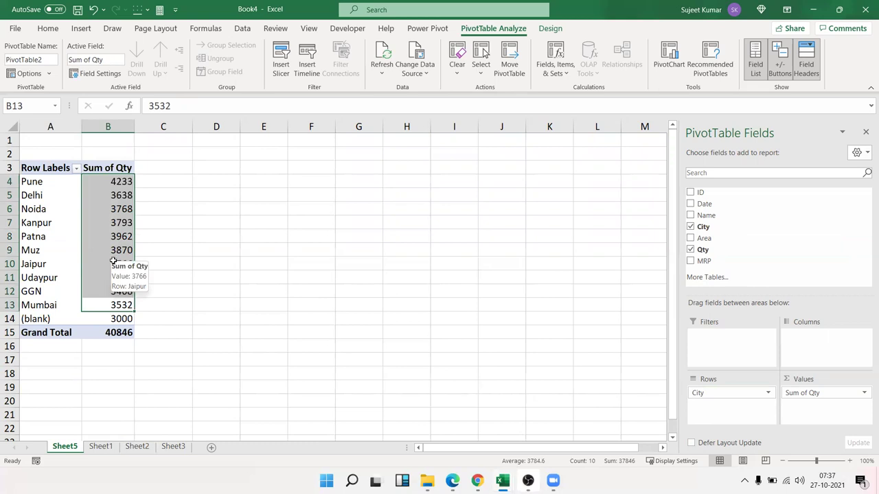
# Step: Show Sum of Qty as % of Grand Total and review the city percentages
pyautogui.click(859, 393)
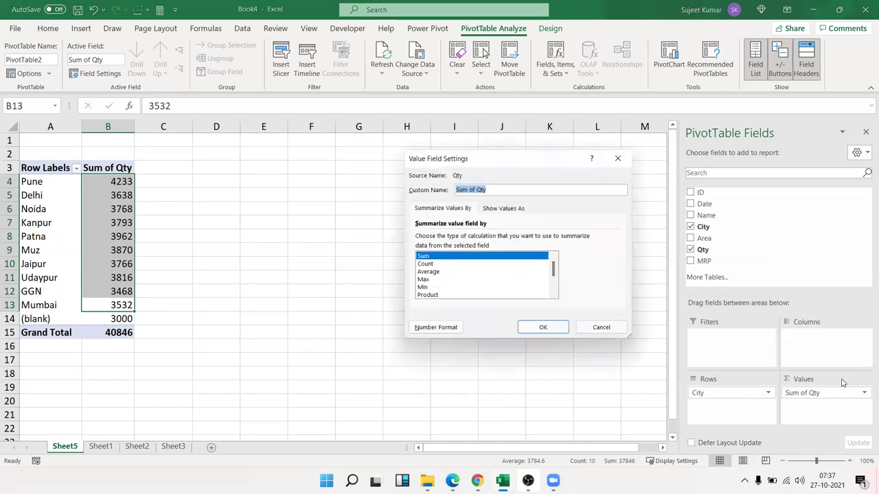
pyautogui.click(502, 209)
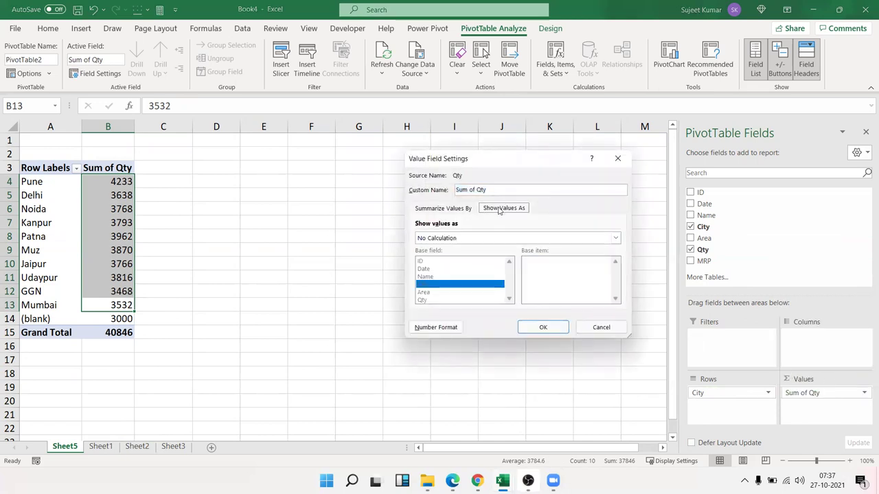
pyautogui.click(473, 238)
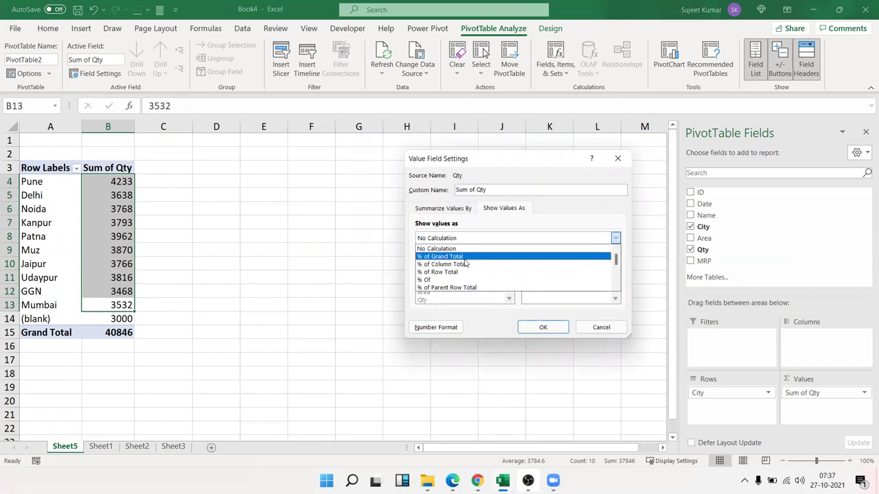
pyautogui.click(465, 258)
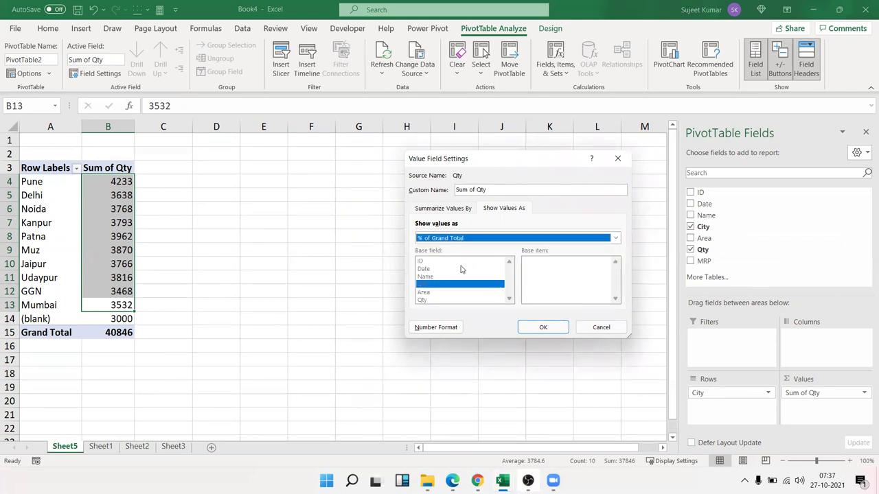
pyautogui.click(557, 331)
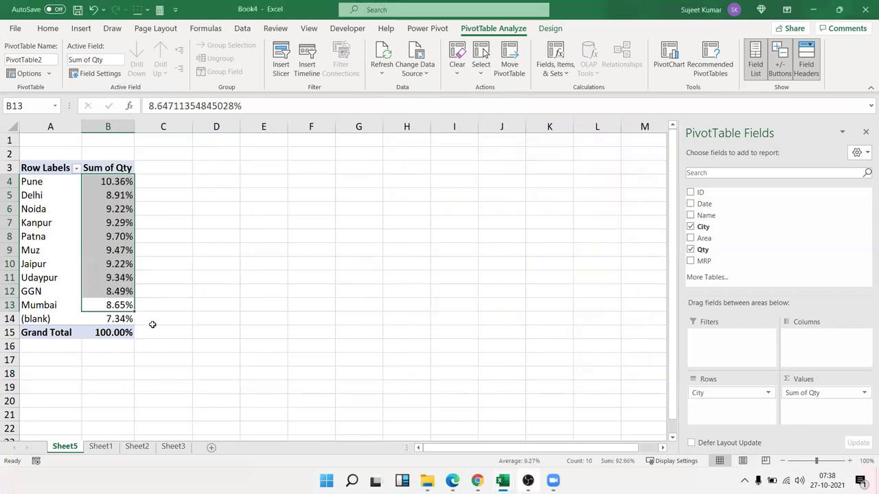
pyautogui.moveTo(101, 299); pyautogui.dragTo(108, 183)
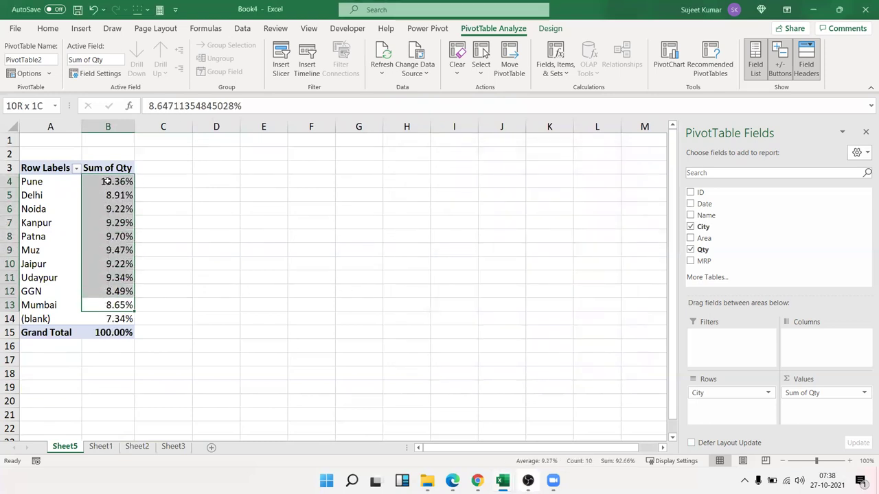
pyautogui.moveTo(108, 319); pyautogui.dragTo(106, 177)
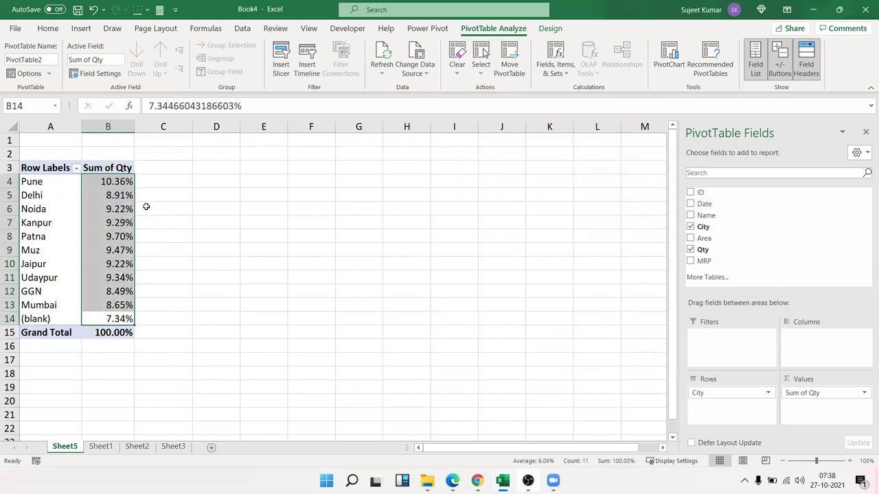
pyautogui.click(119, 263)
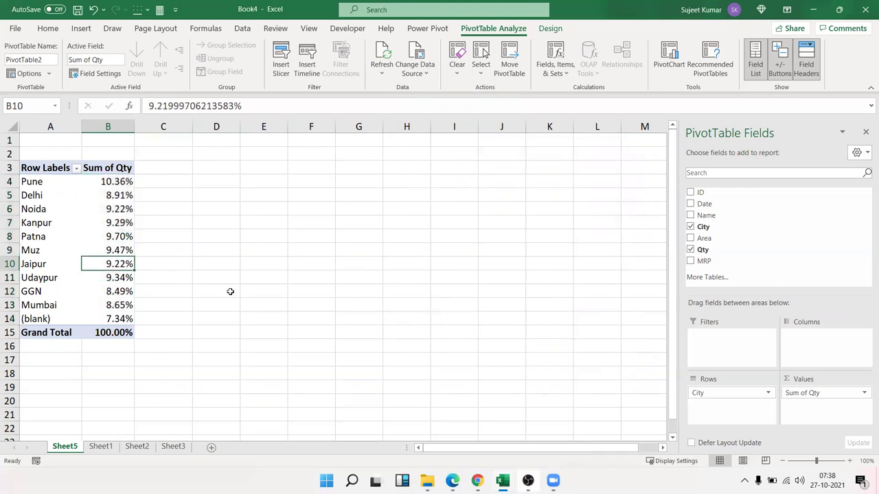
# Step: Change Sum of Qty to a Running Total In by City
pyautogui.click(816, 393)
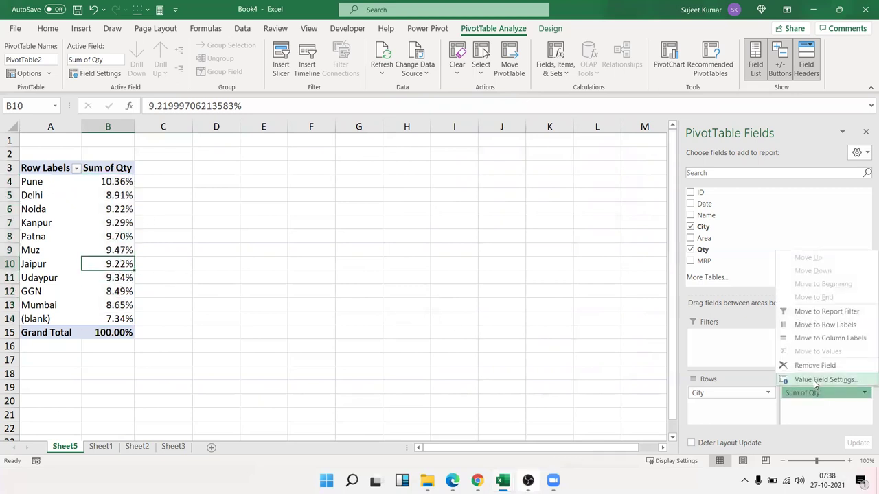
pyautogui.click(816, 380)
pyautogui.click(492, 209)
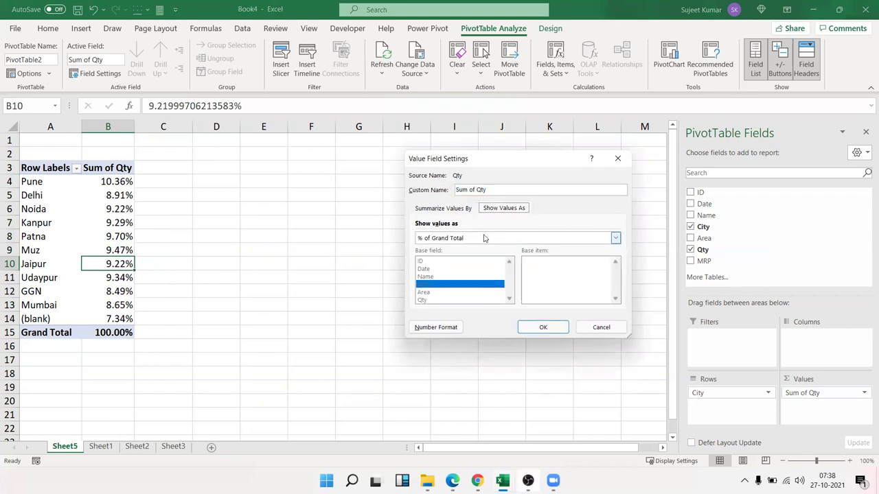
pyautogui.click(486, 238)
pyautogui.scroll(-1, 481, 265)
pyautogui.scroll(-1, 478, 278)
pyautogui.scroll(-1, 476, 284)
pyautogui.scroll(-1, 474, 286)
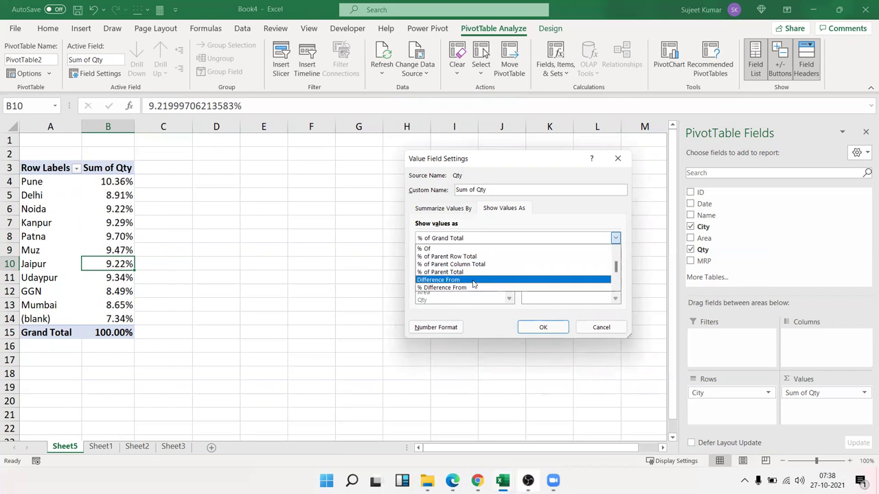
pyautogui.scroll(-1, 472, 285)
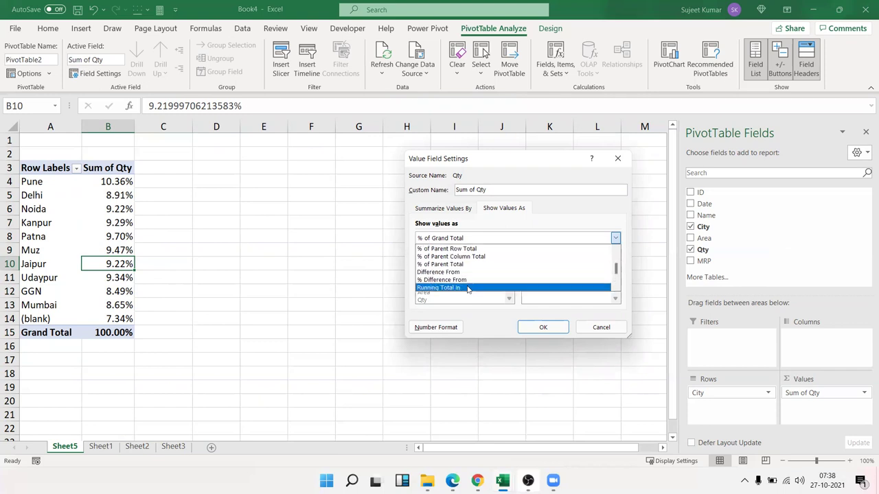
pyautogui.click(467, 289)
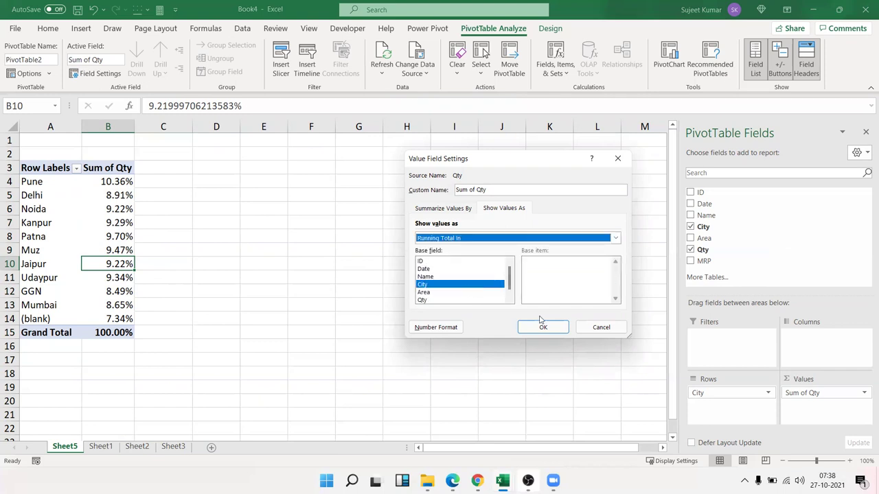
pyautogui.click(543, 326)
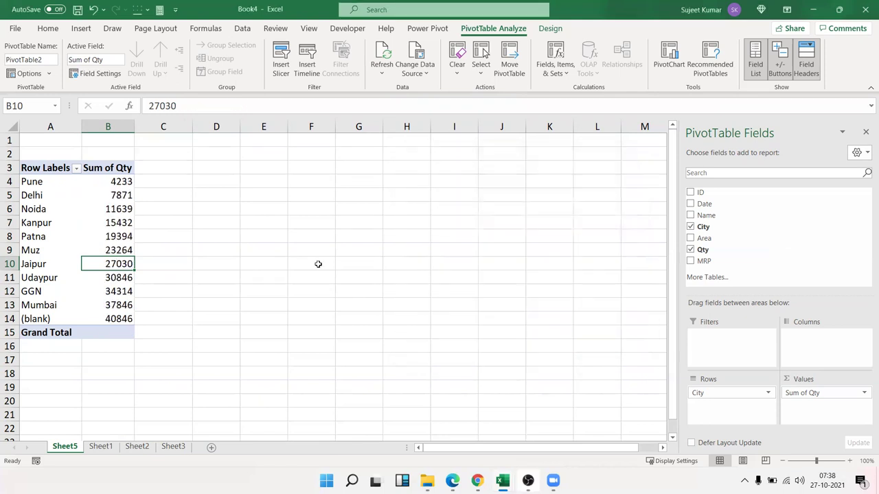
# Step: Replace City with Date in rows and group the dates by Months only
pyautogui.moveTo(738, 393)
pyautogui.mouseDown()
pyautogui.moveTo(726, 217)
pyautogui.moveTo(677, 371)
pyautogui.moveTo(732, 393)
pyautogui.mouseUp()
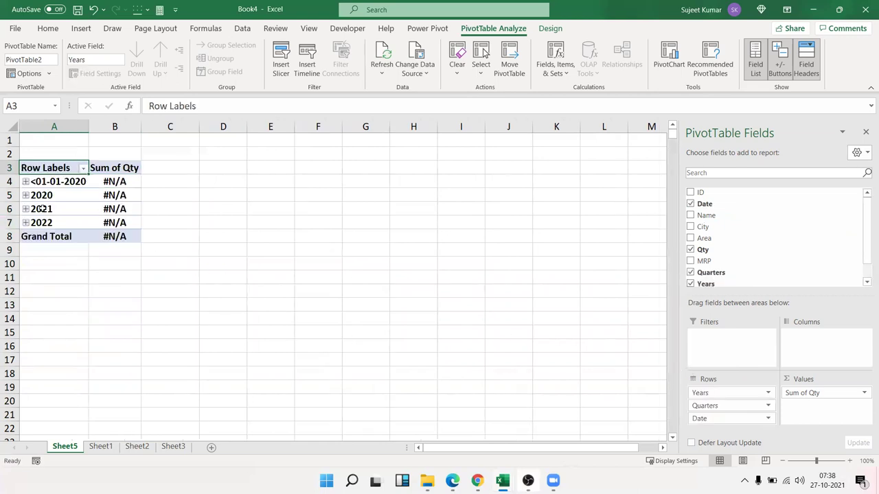
pyautogui.rightClick(41, 209)
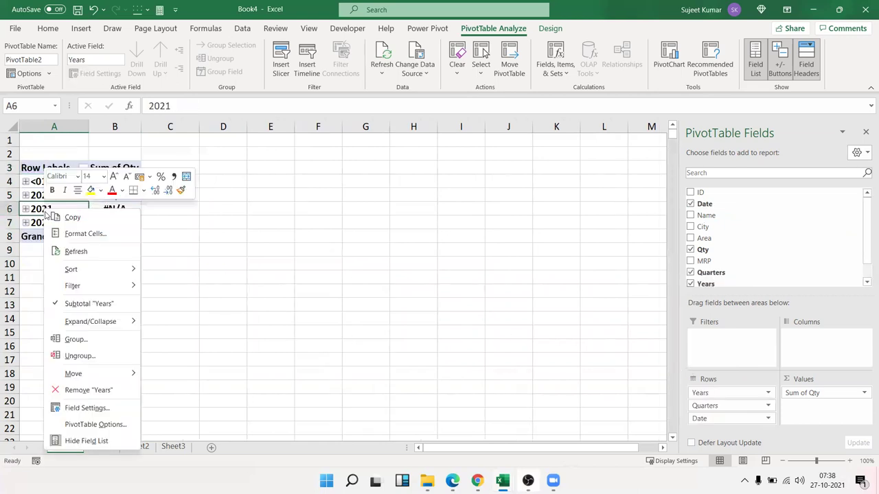
pyautogui.click(75, 344)
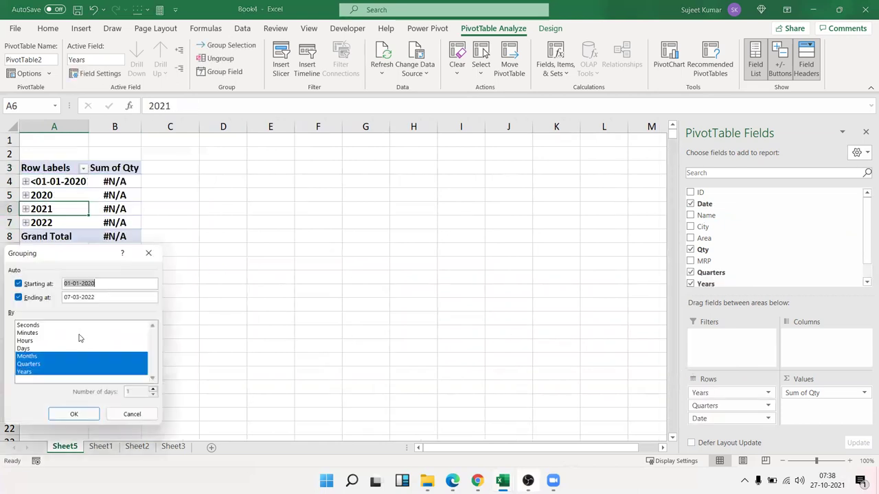
pyautogui.click(34, 371)
pyautogui.click(34, 364)
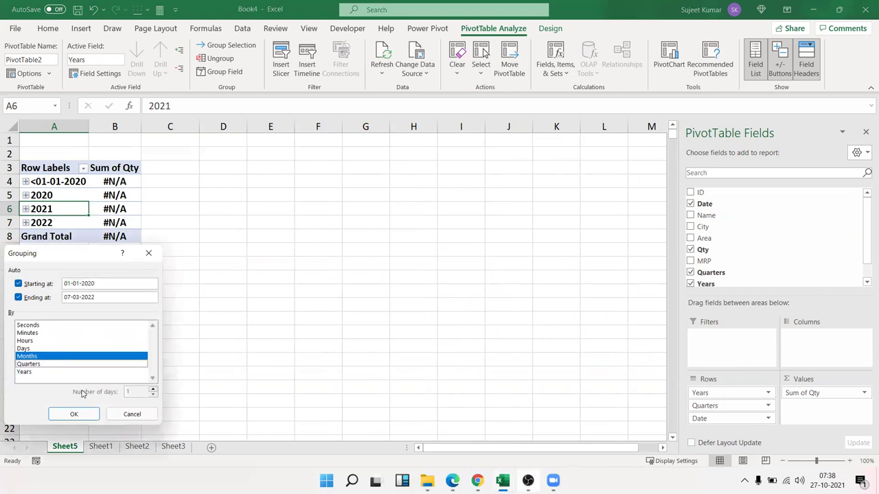
pyautogui.click(81, 414)
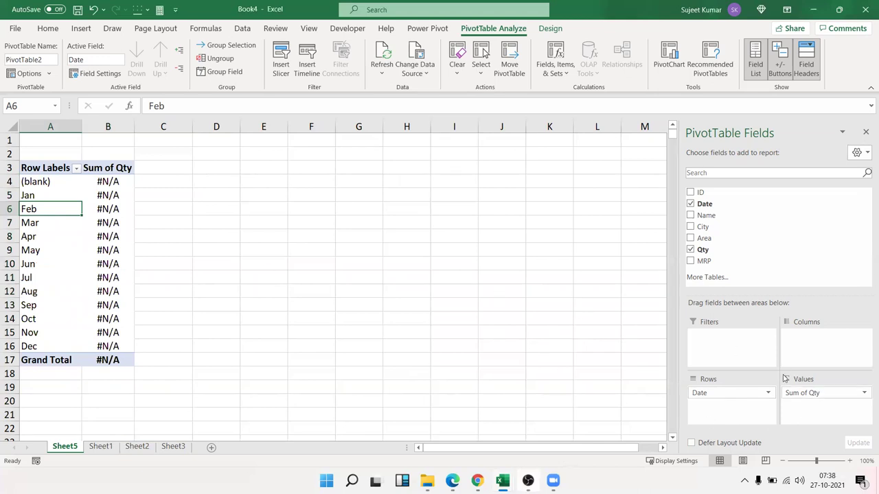
# Step: Set Sum of Qty to show Running Total In across the months
pyautogui.click(828, 394)
pyautogui.click(826, 380)
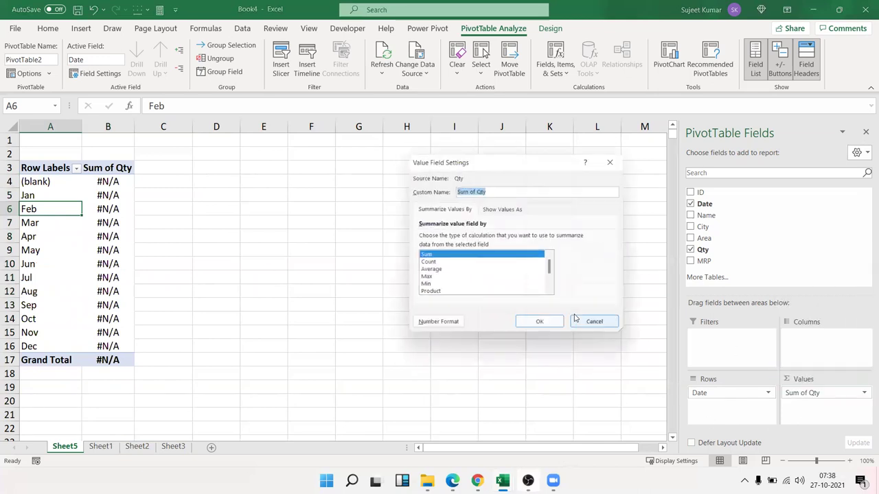
pyautogui.click(504, 209)
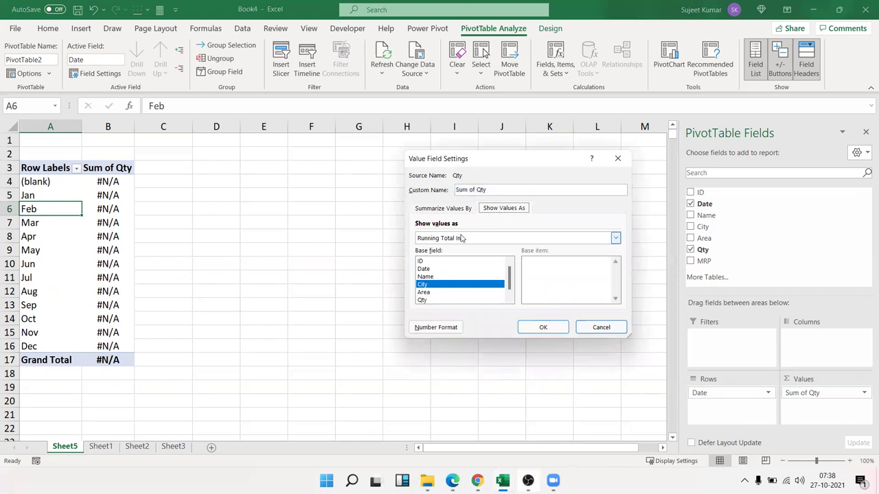
pyautogui.click(464, 238)
pyautogui.click(449, 288)
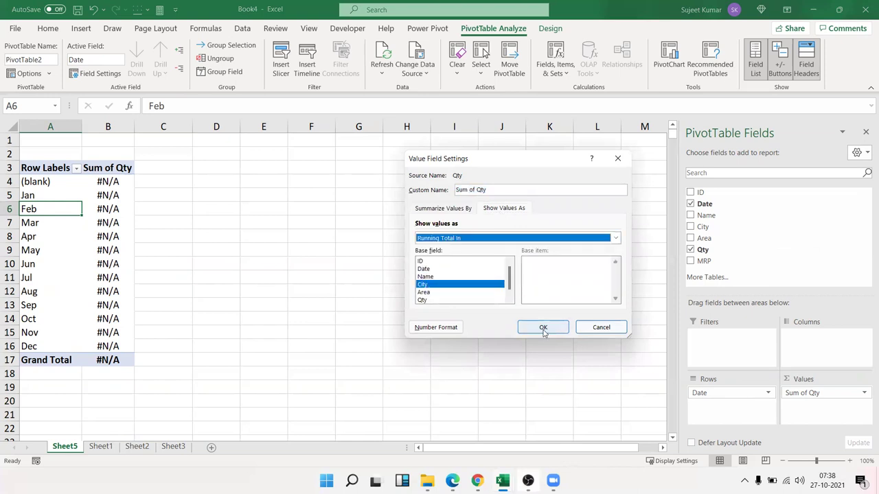
pyautogui.click(543, 328)
# Step: Re-add Qty to the values and show it as % Running Total In
pyautogui.moveTo(811, 395); pyautogui.dragTo(793, 263)
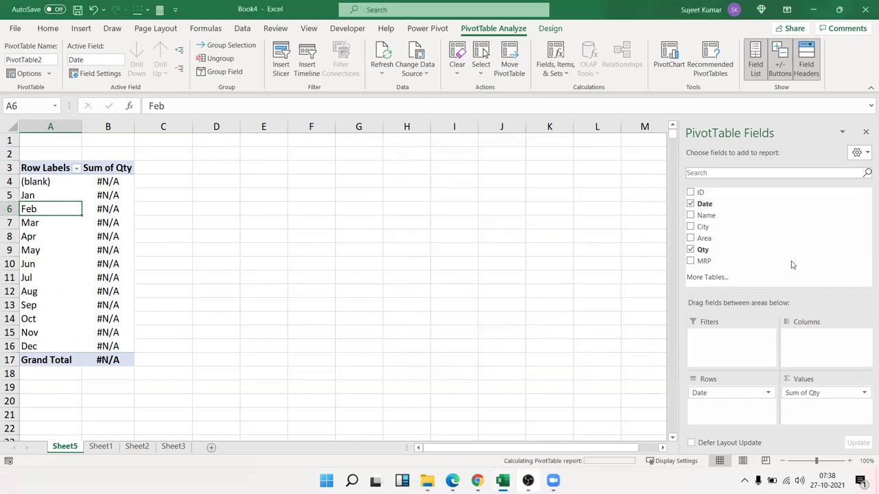
pyautogui.moveTo(736, 252); pyautogui.dragTo(818, 409)
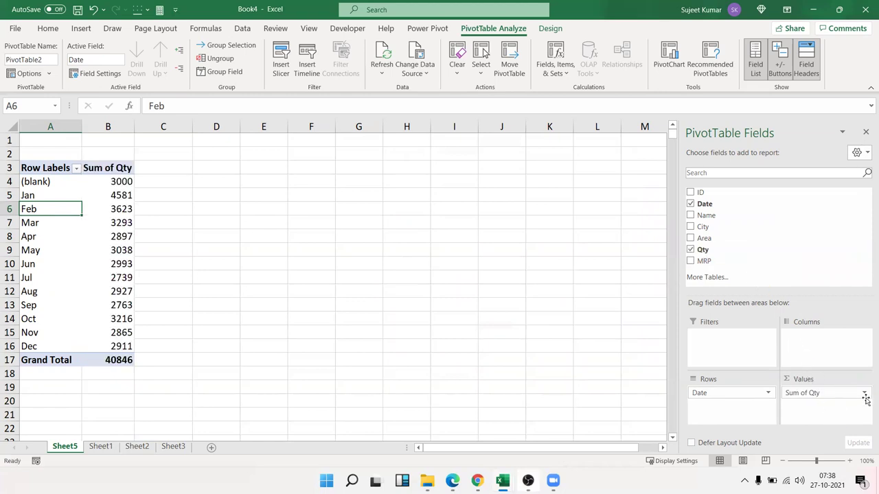
pyautogui.click(864, 393)
pyautogui.click(454, 284)
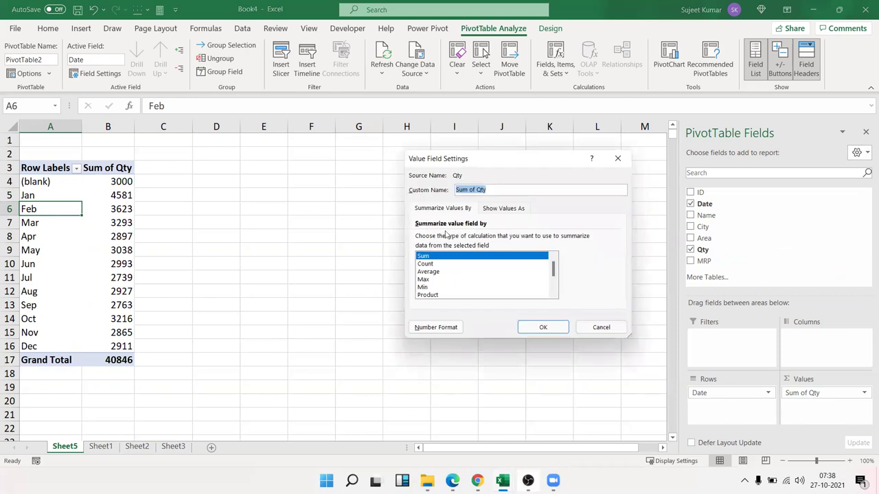
pyautogui.click(504, 210)
pyautogui.click(483, 239)
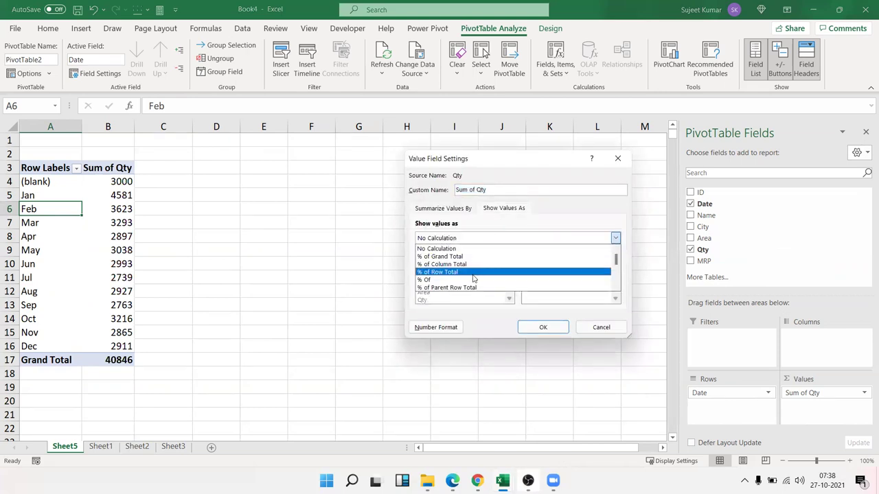
pyautogui.scroll(-2, 470, 281)
pyautogui.scroll(-2, 470, 281)
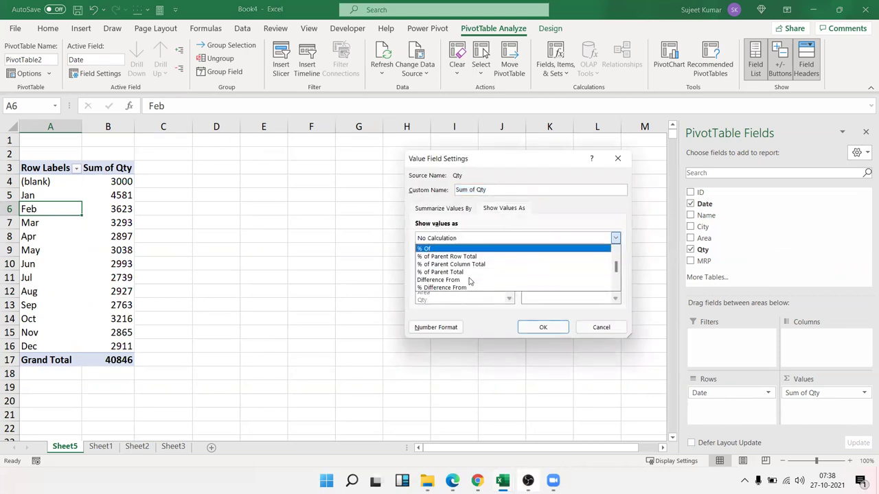
pyautogui.scroll(-2, 470, 281)
pyautogui.scroll(-2, 470, 281)
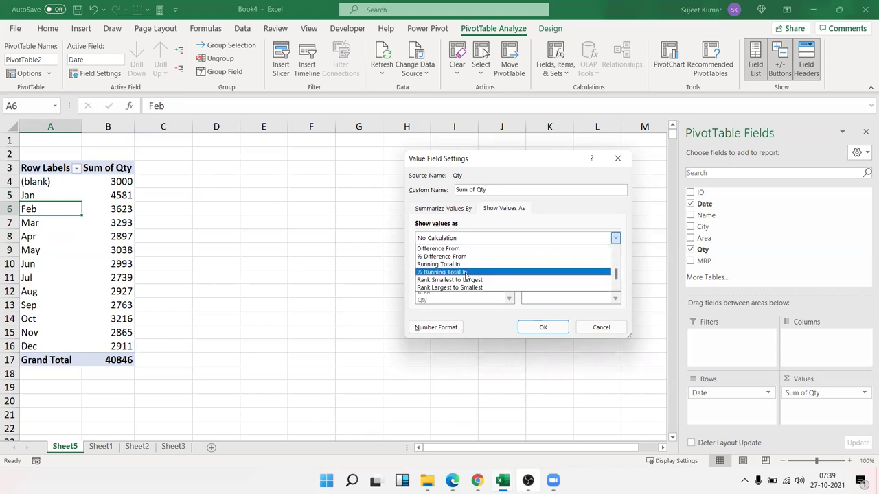
pyautogui.click(466, 273)
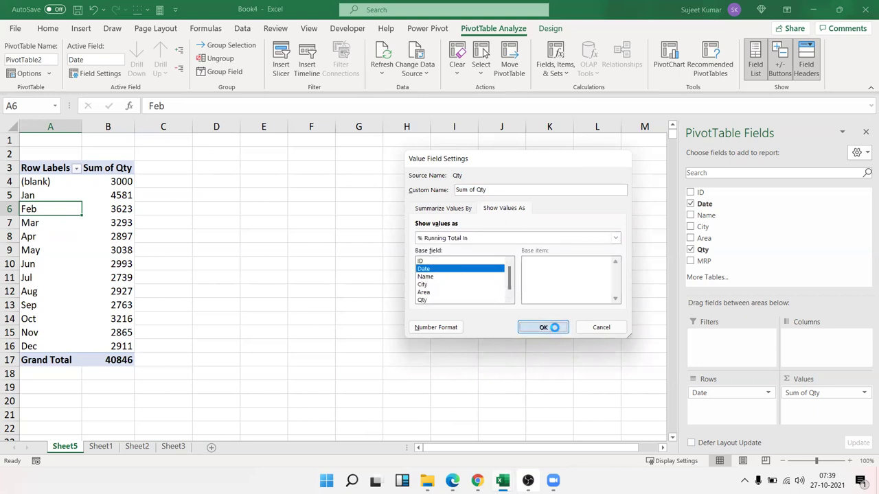
pyautogui.click(555, 327)
# Step: Switch Sum of Qty back to a plain Running Total In, ending at 40846 in Dec
pyautogui.click(846, 392)
pyautogui.click(823, 385)
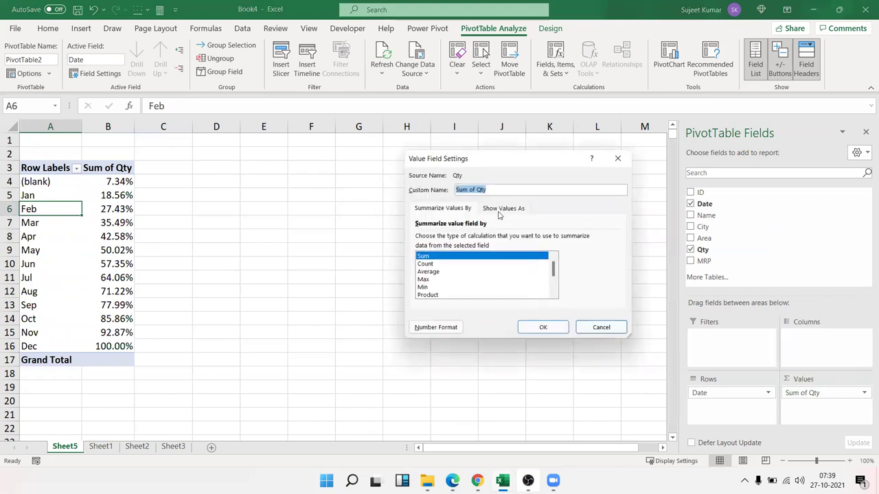
pyautogui.click(501, 213)
pyautogui.click(484, 238)
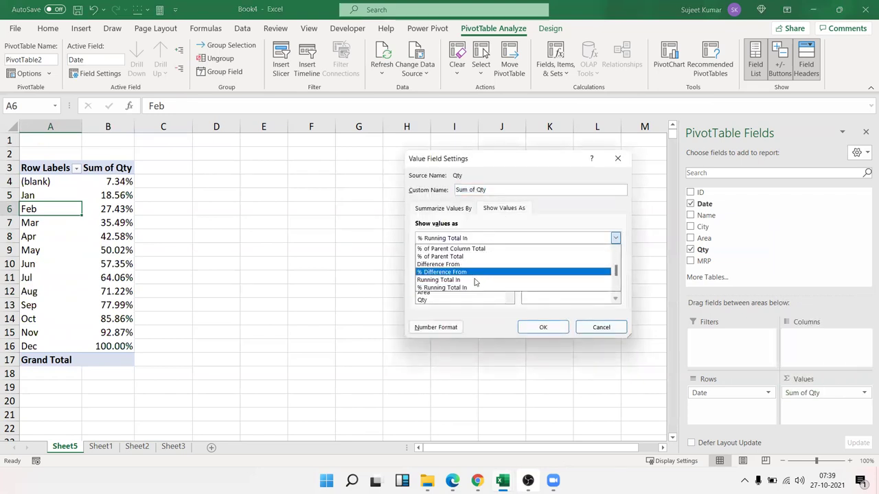
pyautogui.click(474, 277)
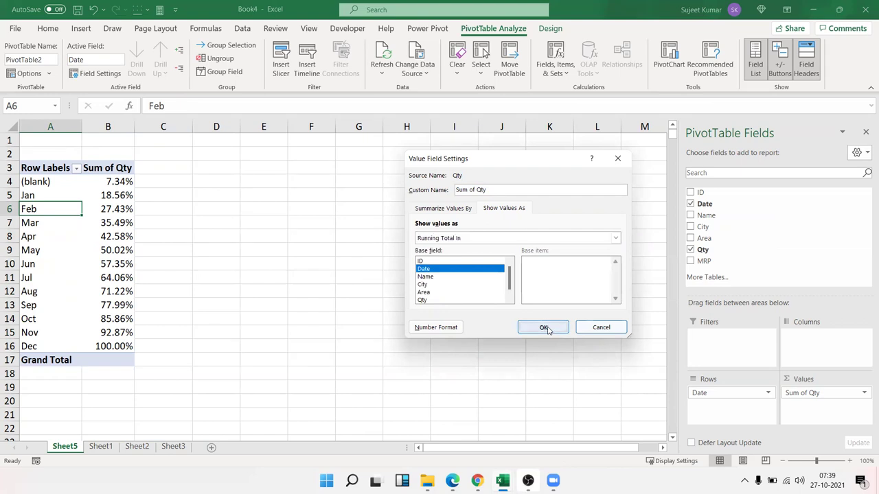
pyautogui.click(544, 328)
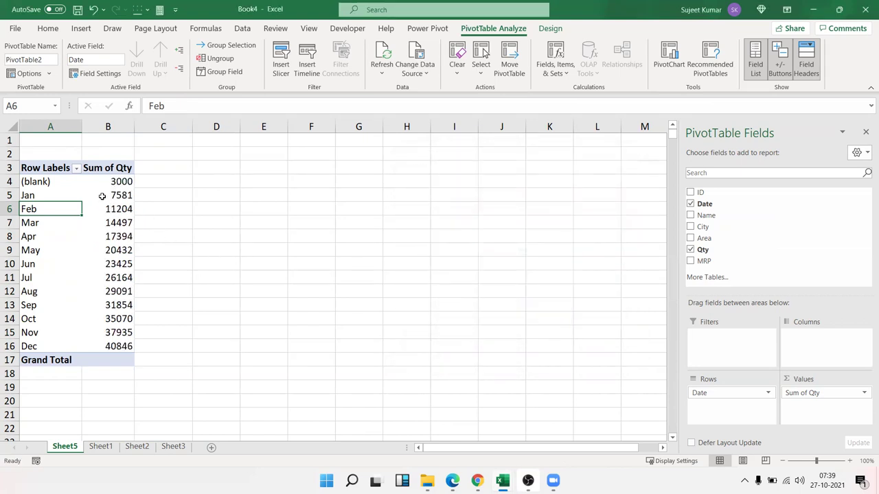
# Step: Rename the (blank) row label in A4 to Opening
pyautogui.click(50, 182)
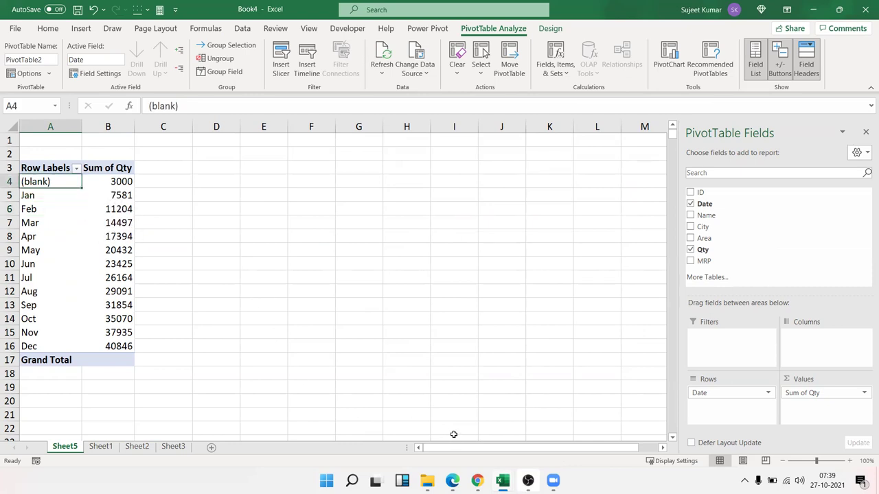
pyautogui.write('Opening')
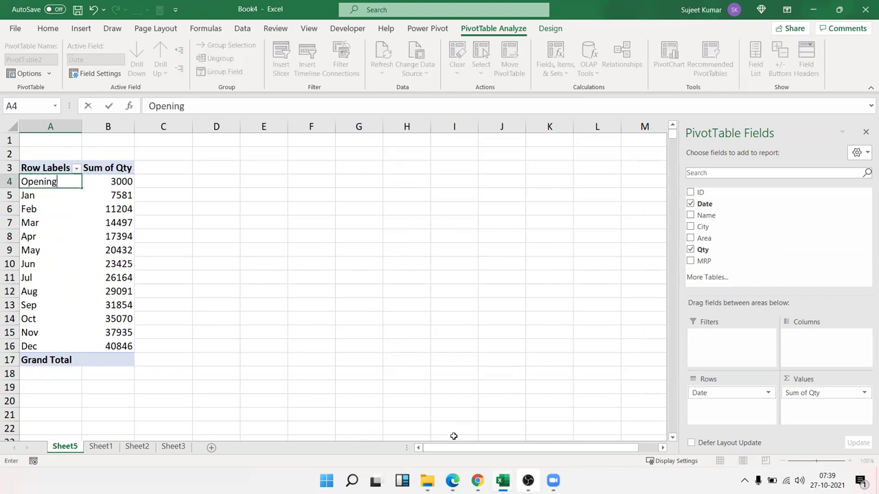
pyautogui.press('Tab')
pyautogui.press('Down')
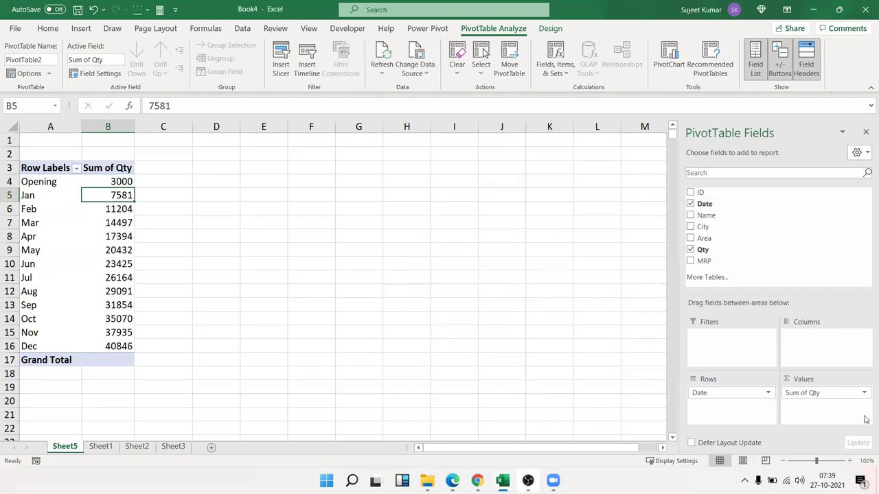
# Step: Add Qty again as Sum of Qty2 and check the running totals down to Dec
pyautogui.moveTo(703, 249); pyautogui.dragTo(831, 400)
pyautogui.moveTo(830, 398); pyautogui.dragTo(827, 394)
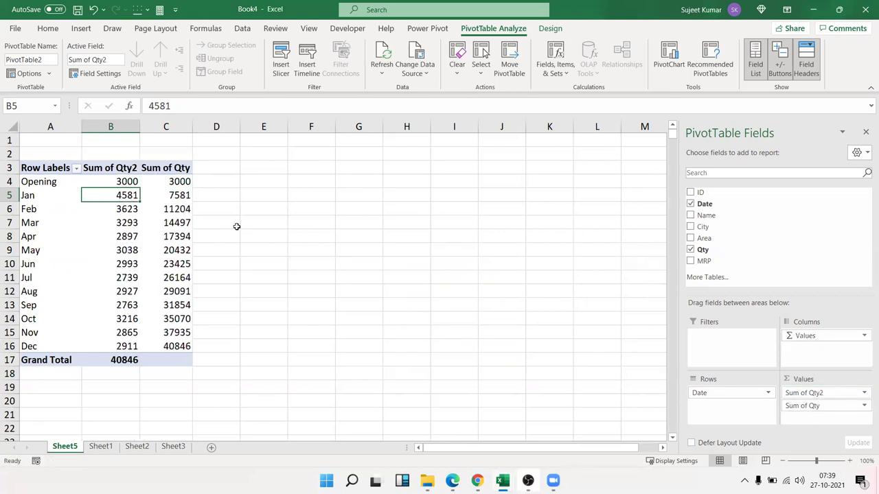
pyautogui.press('Right')
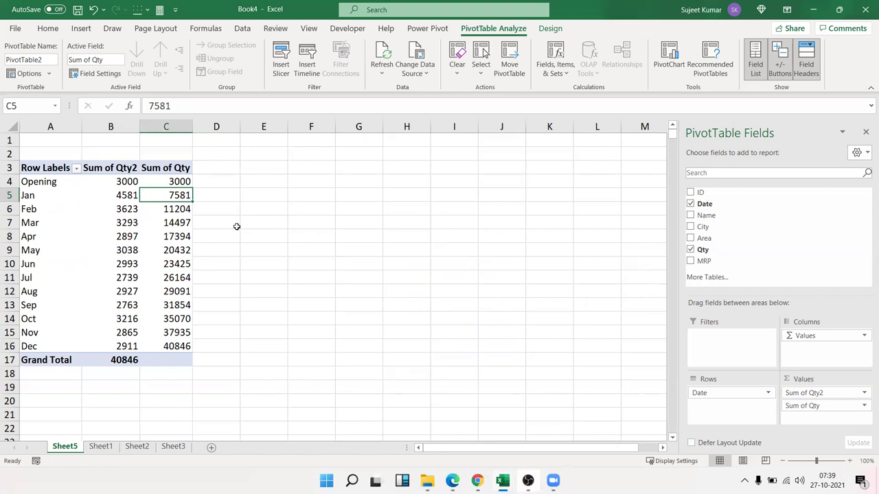
pyautogui.press('Down')
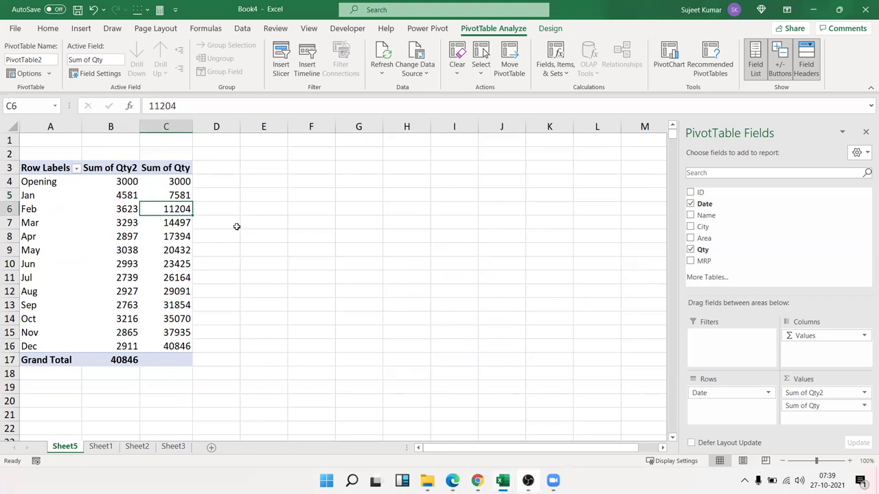
pyautogui.press('Down')
pyautogui.press('Down')
pyautogui.press('Down')
pyautogui.press('Down')
pyautogui.press('Down')
pyautogui.press('Down')
pyautogui.press('Down')
pyautogui.press('Down')
pyautogui.press('Down')
pyautogui.press('Down')
pyautogui.press('Up')
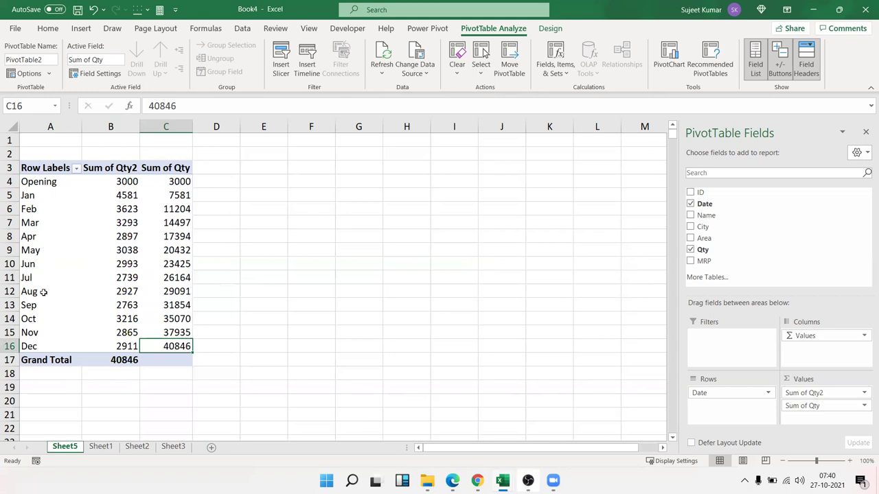
# Step: Select the whole Sheet1 data table A1:G797
pyautogui.click(103, 446)
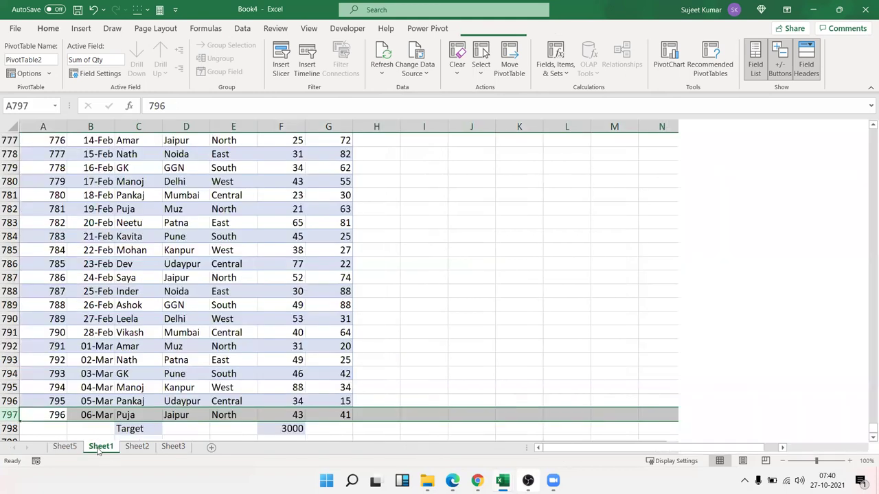
pyautogui.click(263, 194)
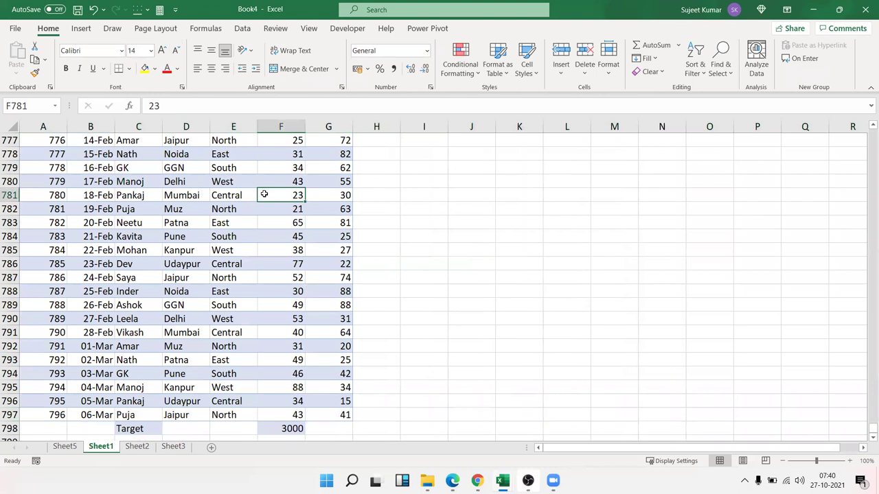
pyautogui.hotkey('ctrl', 'Up')
pyautogui.hotkey('ctrl', 'Down')
pyautogui.press('Up')
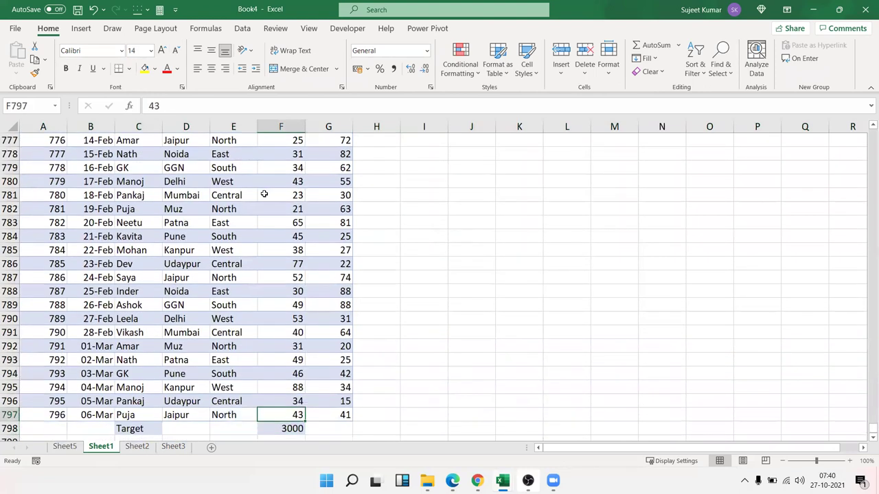
pyautogui.press('Right')
pyautogui.hotkey('ctrl', 'shift', 'Left')
pyautogui.hotkey('ctrl', 'shift', 'Up')
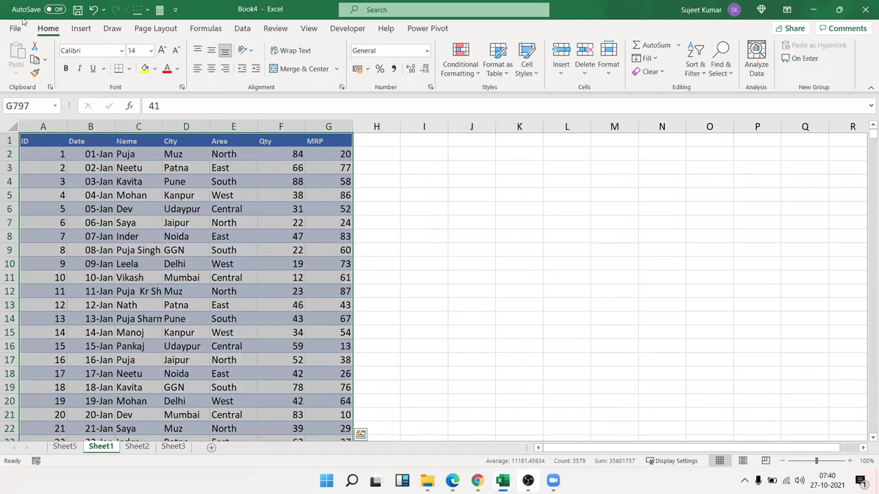
# Step: Insert a PivotTable from the selected data on a new worksheet
pyautogui.click(81, 28)
pyautogui.click(22, 52)
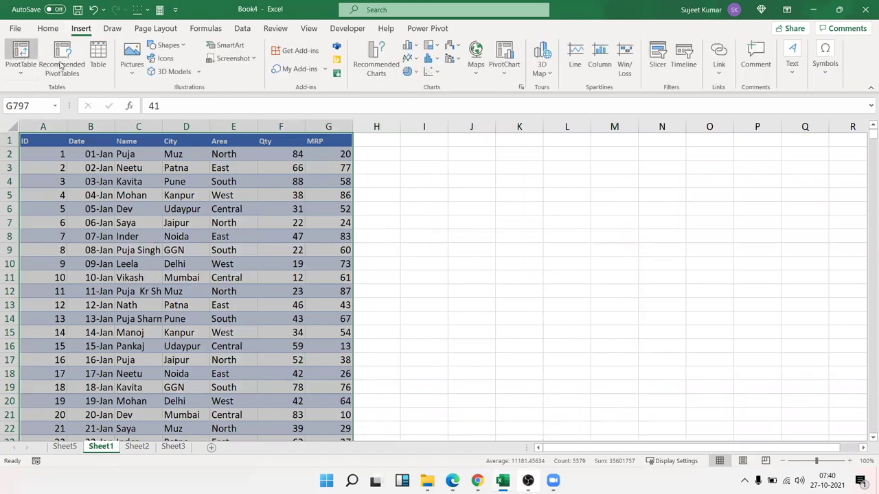
pyautogui.click(565, 330)
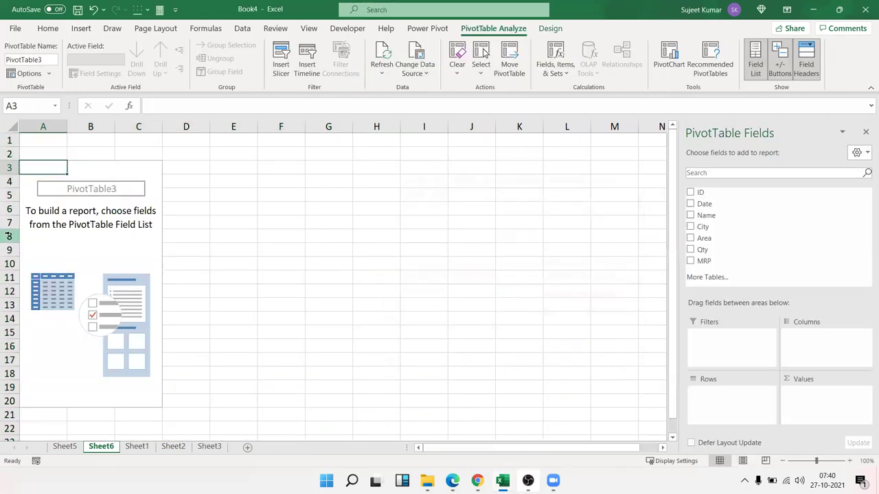
# Step: Check the first Qty (84) and MRP (20) values on Sheet1, then return to Sheet6
pyautogui.click(136, 446)
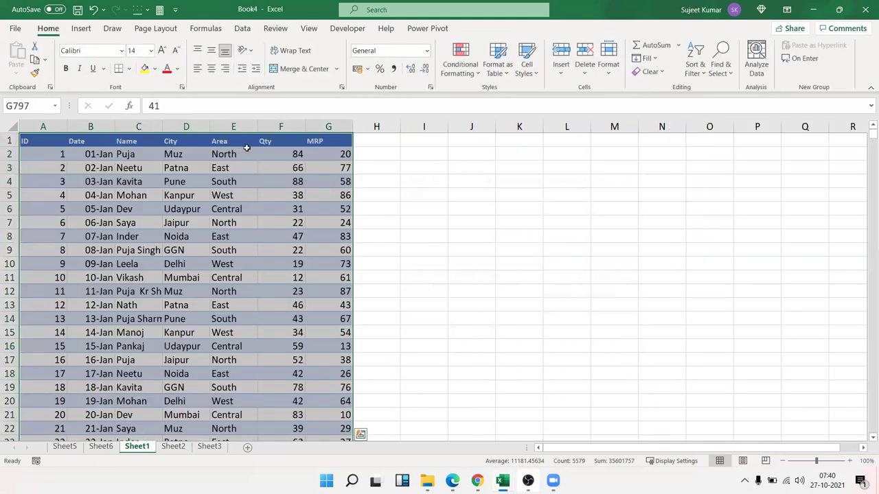
pyautogui.moveTo(261, 141); pyautogui.dragTo(319, 154)
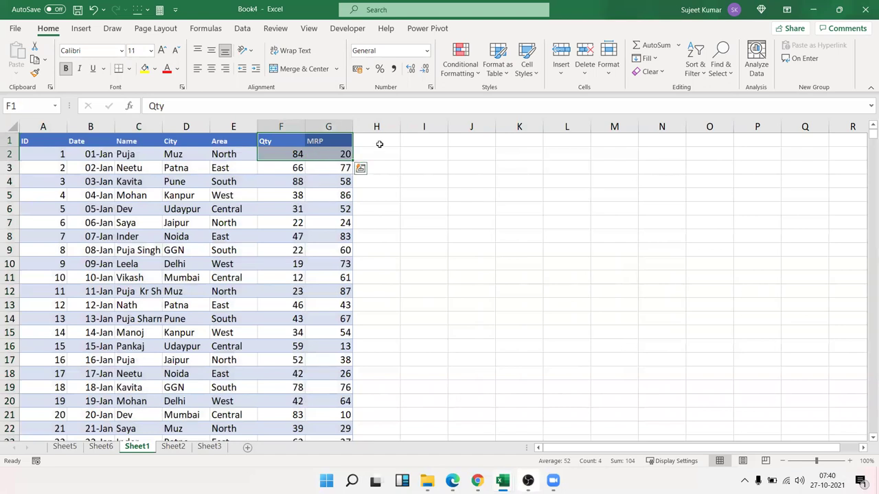
pyautogui.click(301, 155)
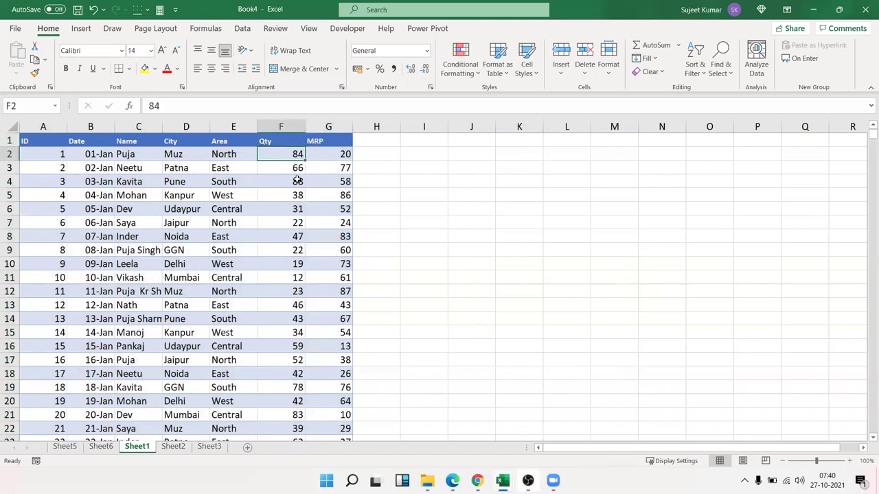
pyautogui.click(326, 154)
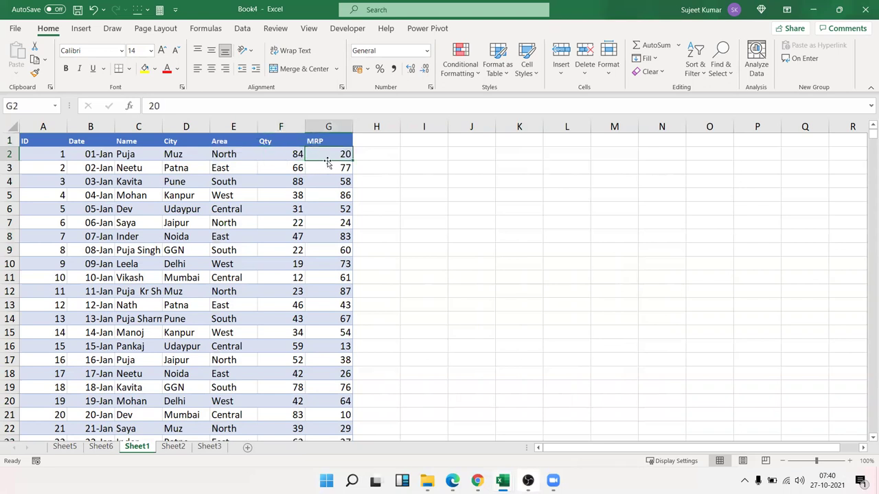
pyautogui.click(110, 447)
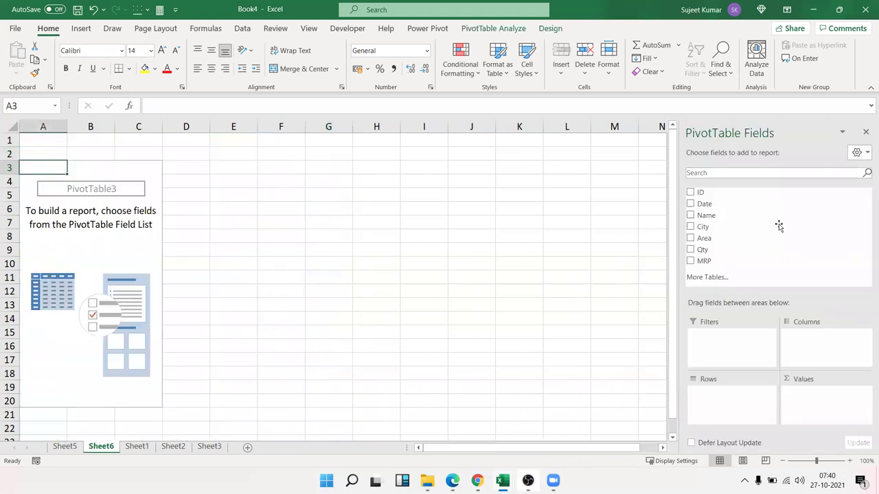
# Step: Put Name in Rows, add Sum of Qty and Average of MRP to Values
pyautogui.click(746, 215)
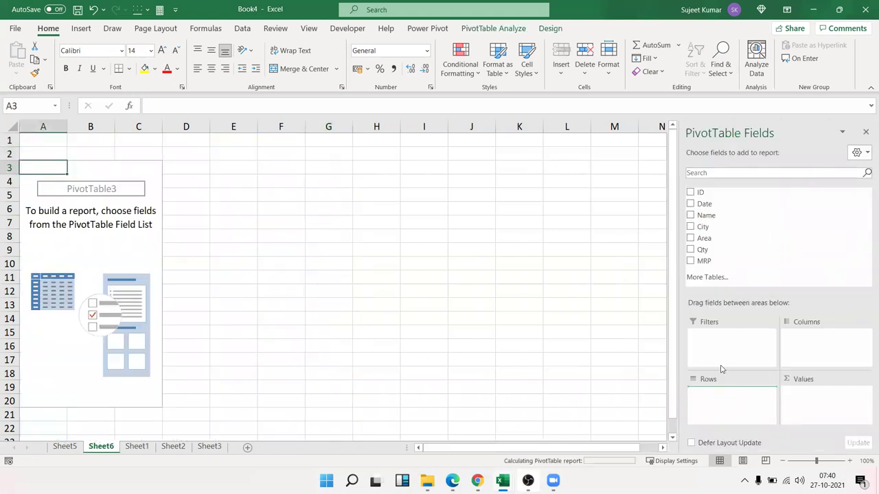
pyautogui.moveTo(702, 250); pyautogui.dragTo(809, 409)
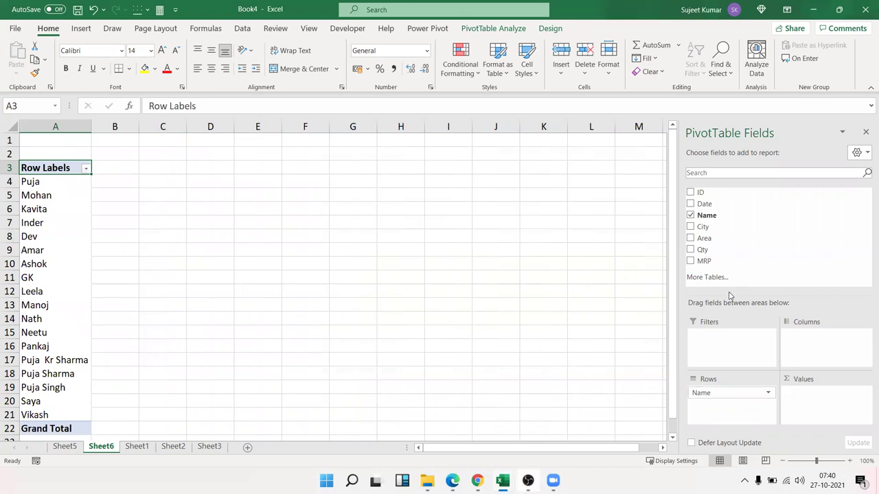
pyautogui.moveTo(711, 265); pyautogui.dragTo(801, 404)
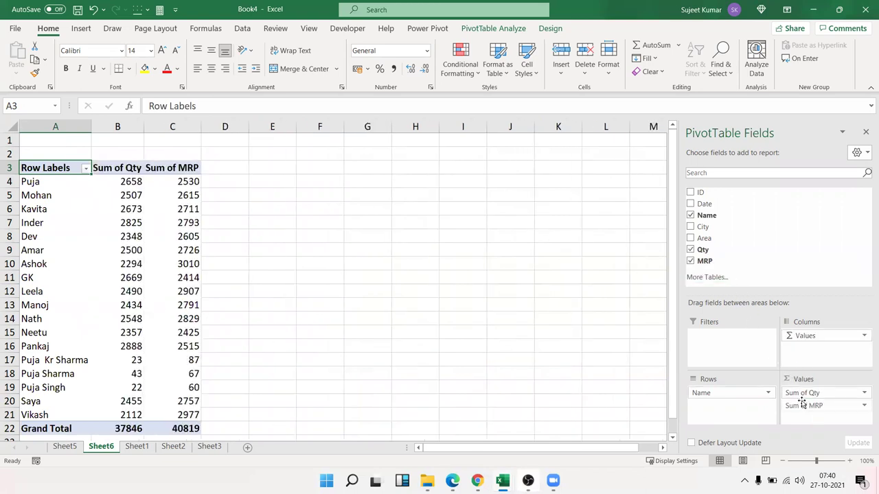
pyautogui.click(802, 406)
pyautogui.click(817, 393)
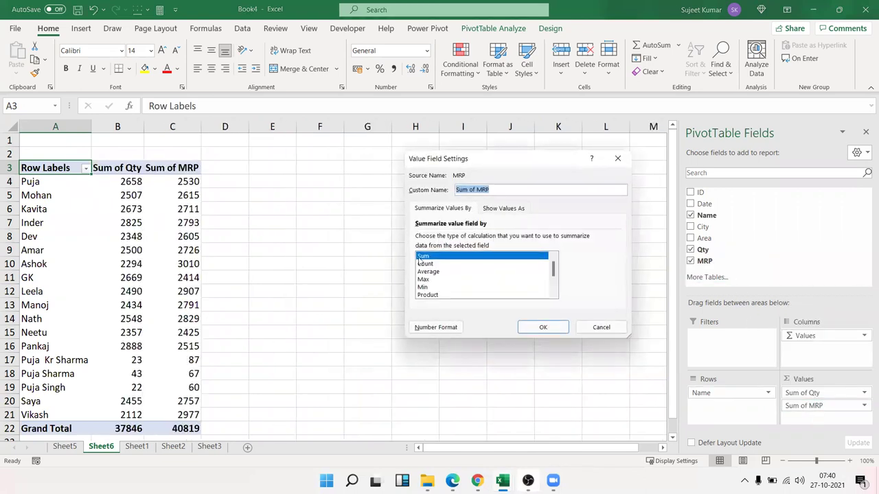
pyautogui.click(429, 272)
pyautogui.click(543, 328)
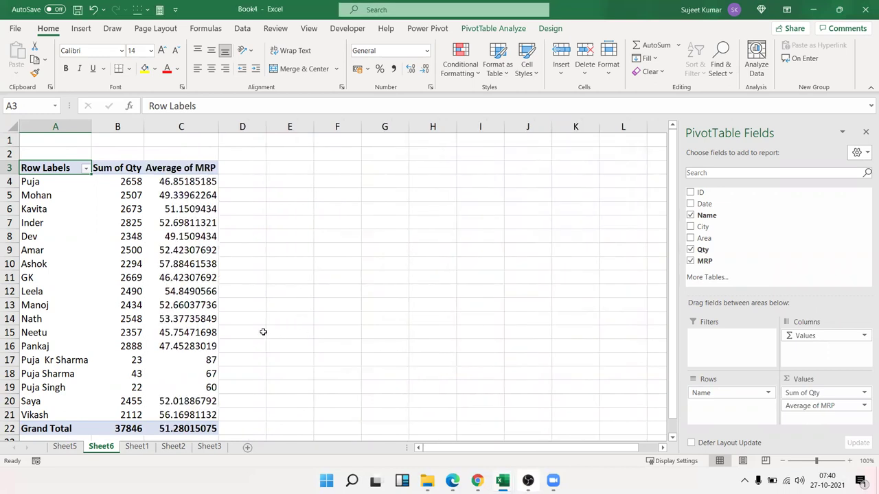
# Step: Select cells H1:H6 and then columns A–G on the Sheet1 data
pyautogui.click(137, 448)
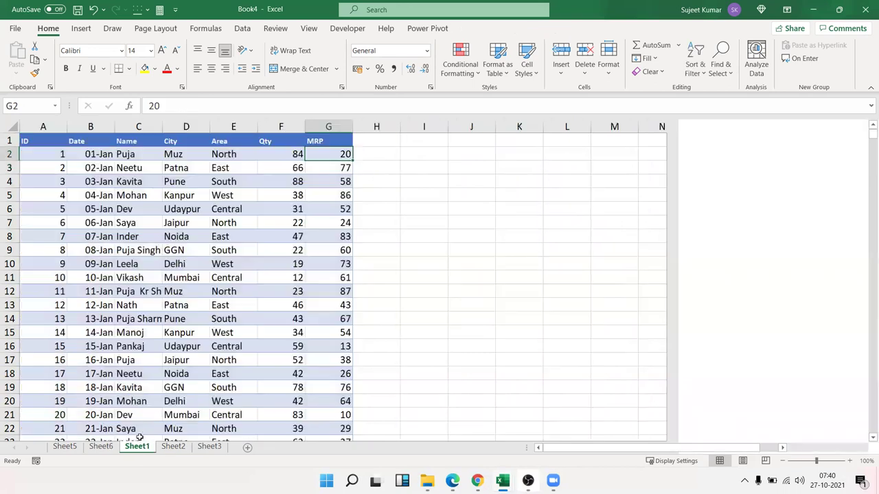
pyautogui.moveTo(373, 140); pyautogui.dragTo(373, 211)
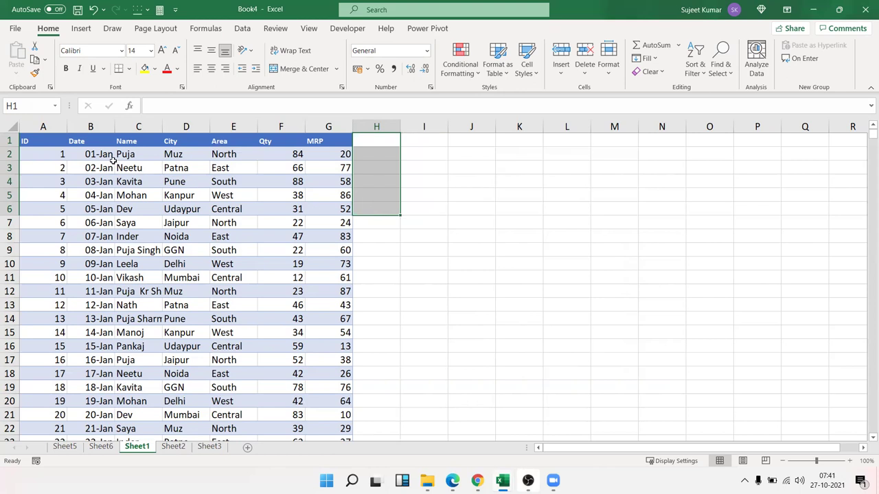
pyautogui.moveTo(305, 151); pyautogui.dragTo(321, 151)
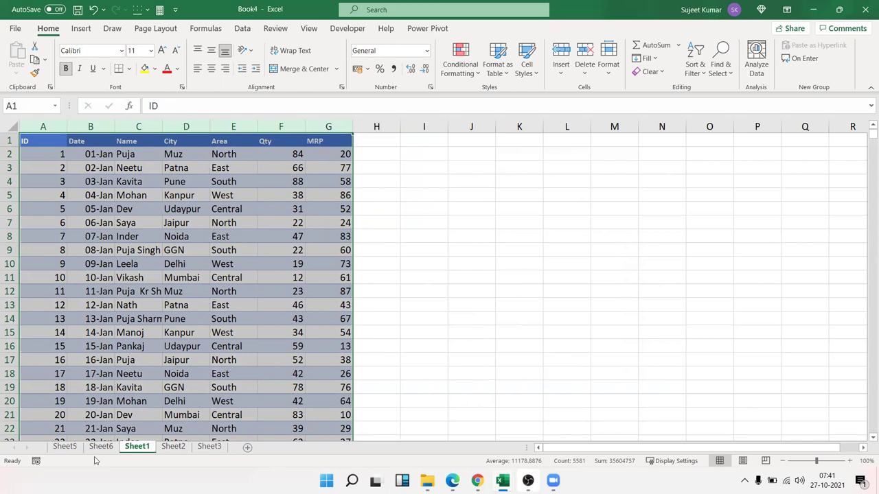
# Step: Return to the Sheet6 pivot and select a value cell to show PivotTable Analyze
pyautogui.click(98, 448)
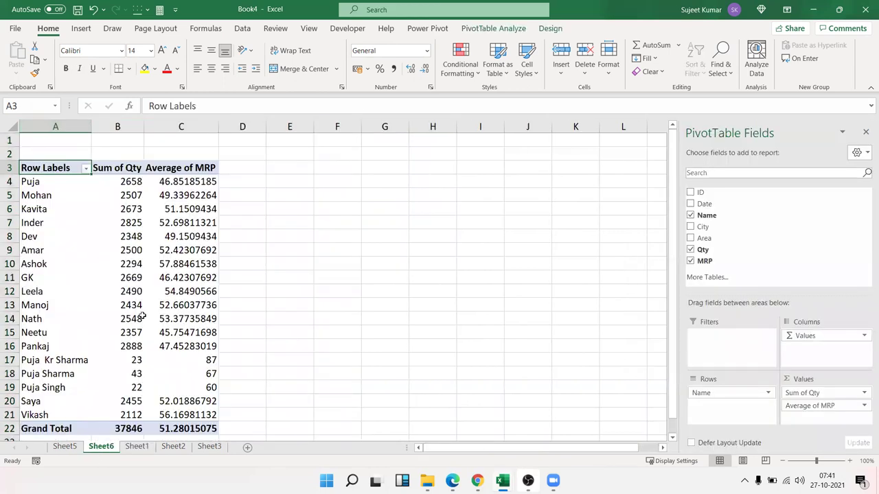
pyautogui.click(168, 266)
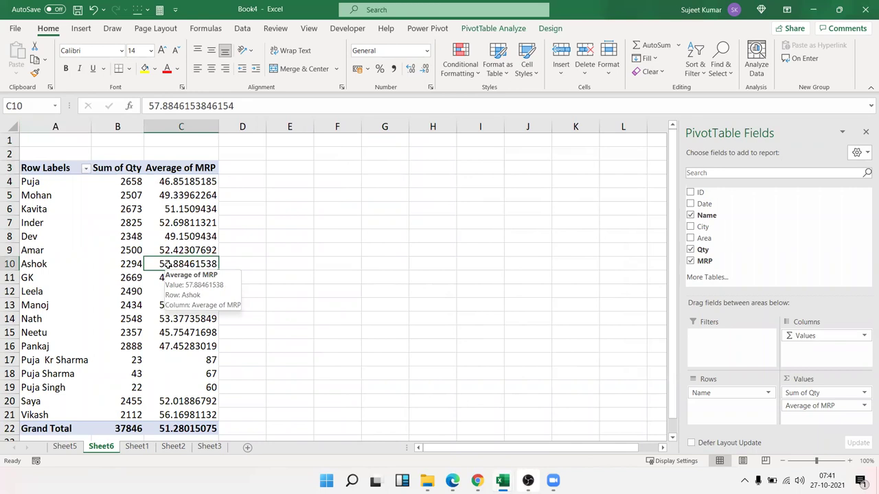
pyautogui.click(476, 31)
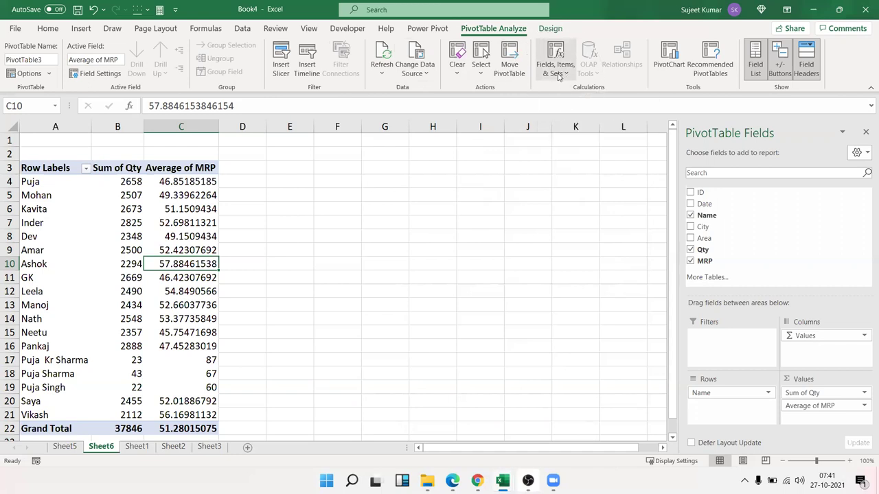
# Step: Create calculated field Total = Qty*MRP and check the resulting Sum of Total values
pyautogui.click(559, 75)
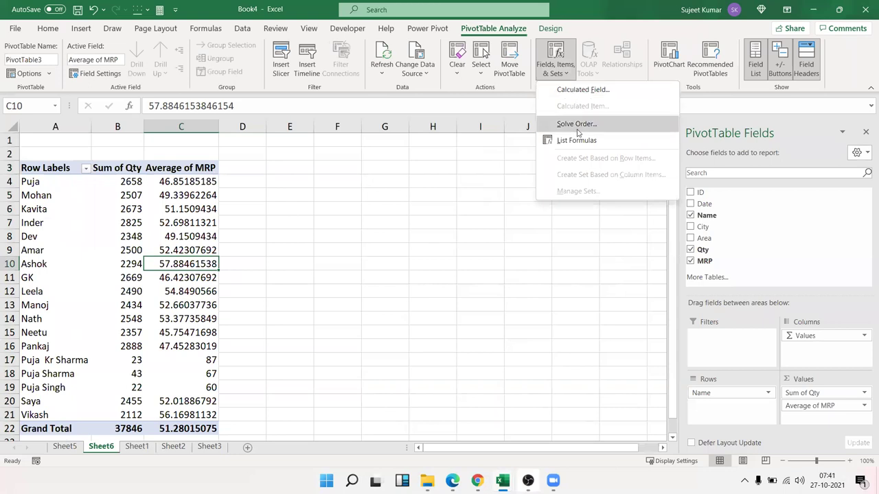
pyautogui.click(587, 91)
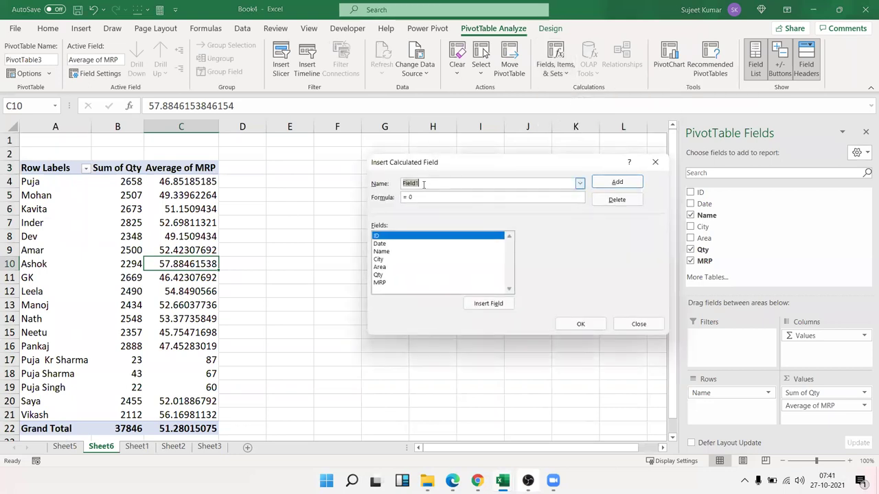
pyautogui.write('Total')
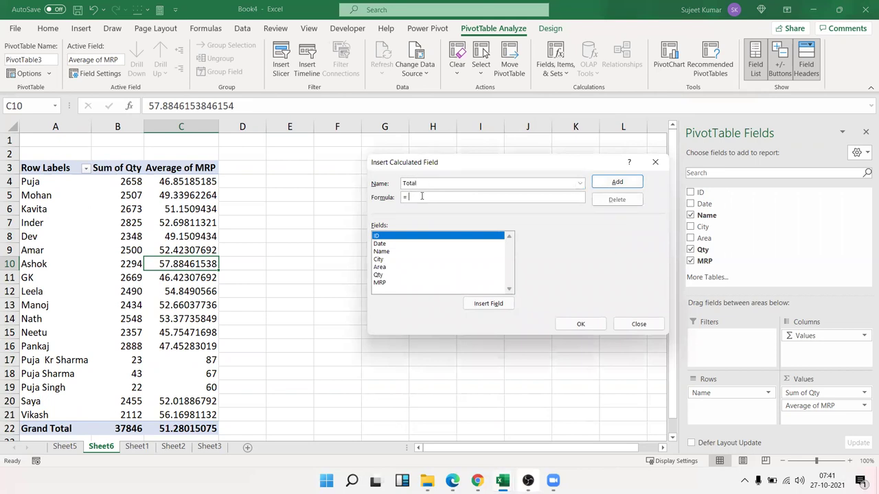
pyautogui.click(379, 275)
pyautogui.doubleClick(380, 275)
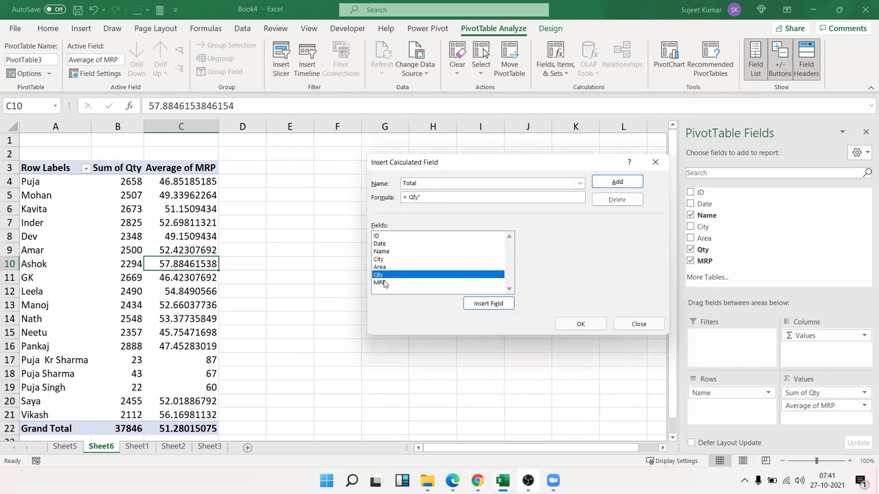
pyautogui.doubleClick(382, 283)
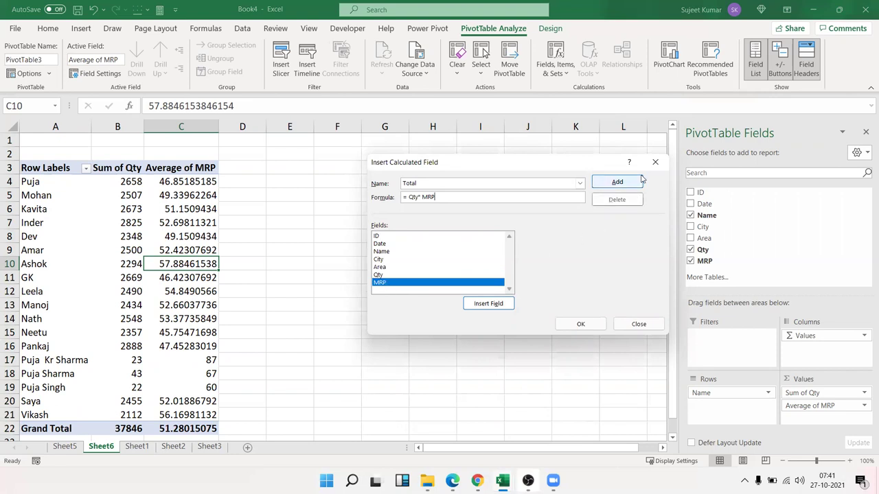
pyautogui.click(617, 183)
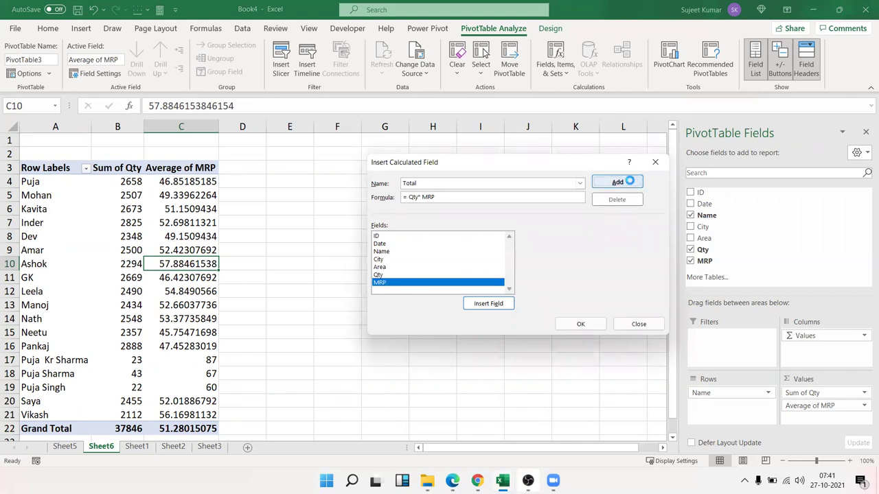
pyautogui.click(581, 325)
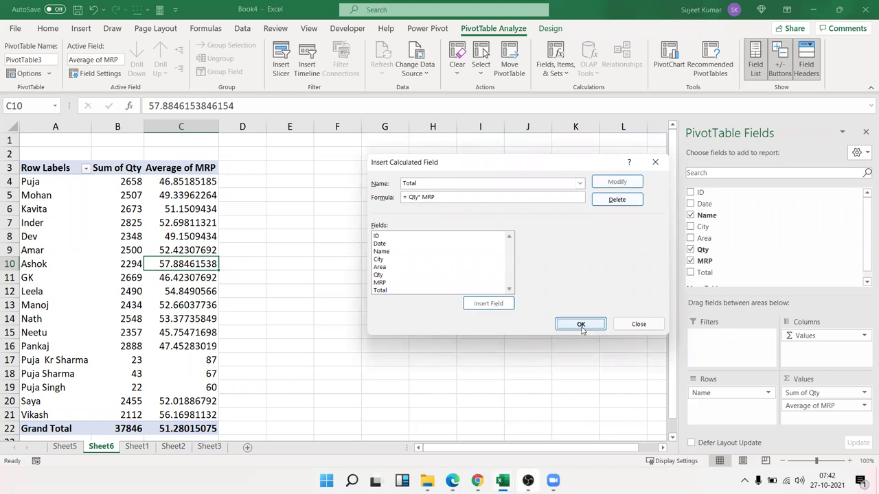
pyautogui.moveTo(254, 182); pyautogui.dragTo(254, 404)
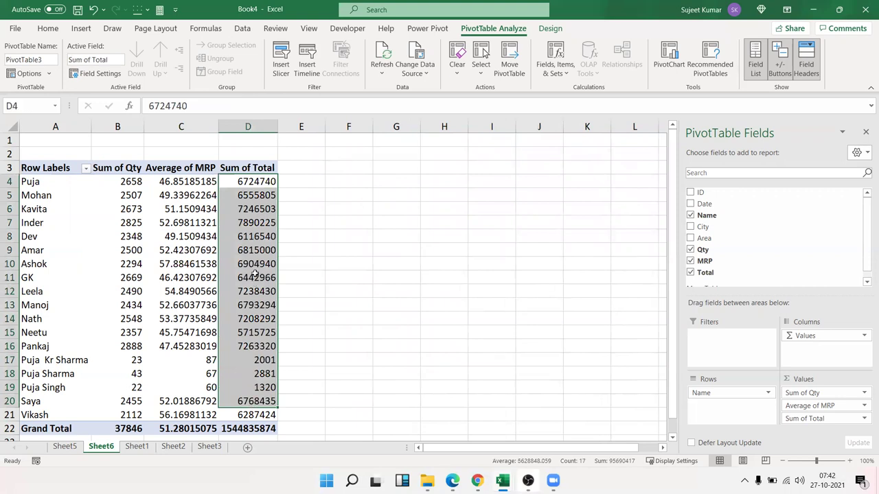
pyautogui.click(255, 263)
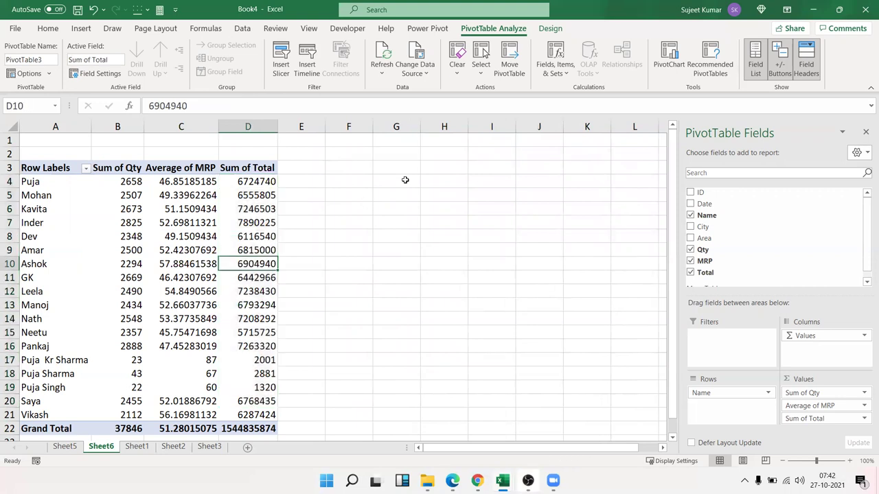
# Step: Create calculated field GST = Total*18% and check the Sum of GST column
pyautogui.click(553, 69)
pyautogui.click(567, 92)
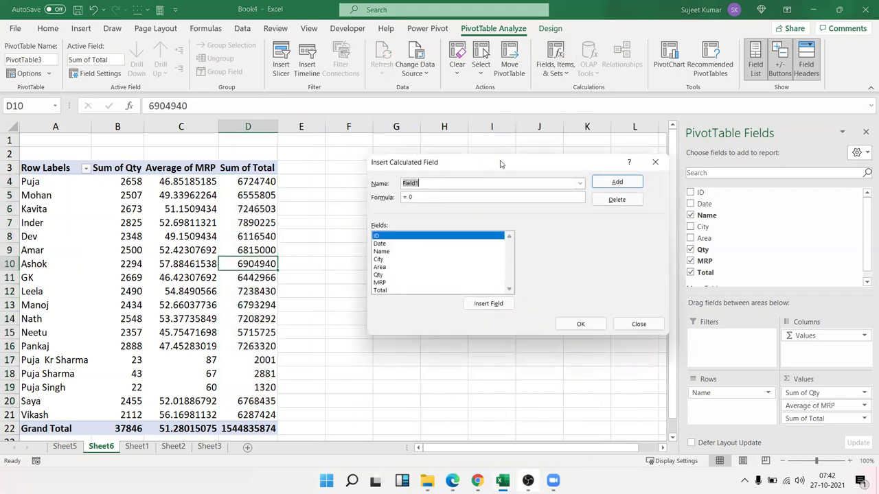
pyautogui.write('GS')
pyautogui.write('T')
pyautogui.click(379, 290)
pyautogui.doubleClick(379, 290)
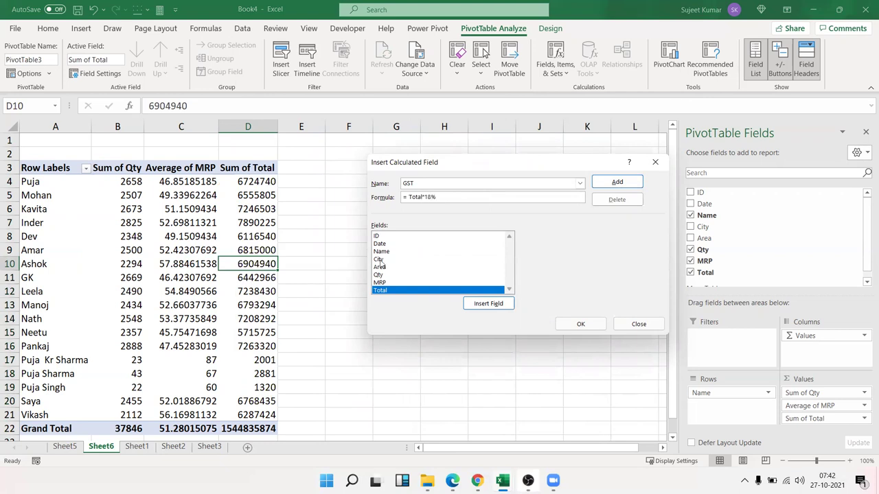
pyautogui.click(616, 182)
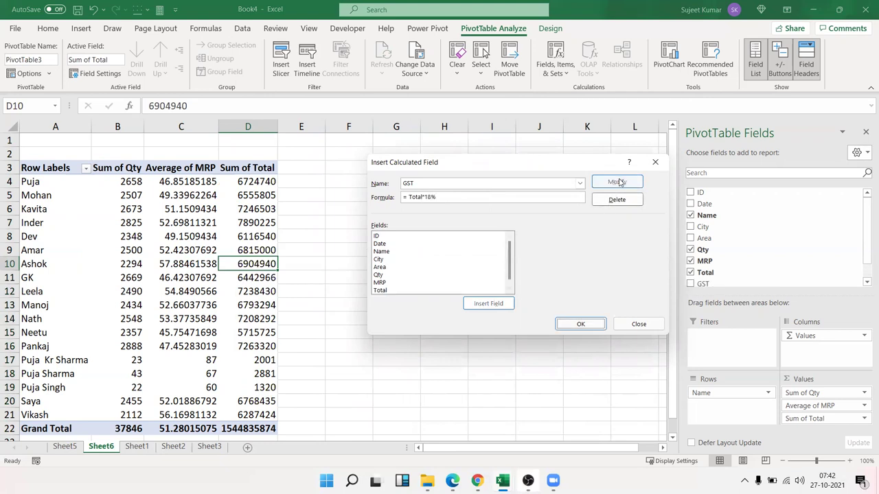
pyautogui.click(580, 324)
pyautogui.moveTo(323, 182); pyautogui.dragTo(328, 400)
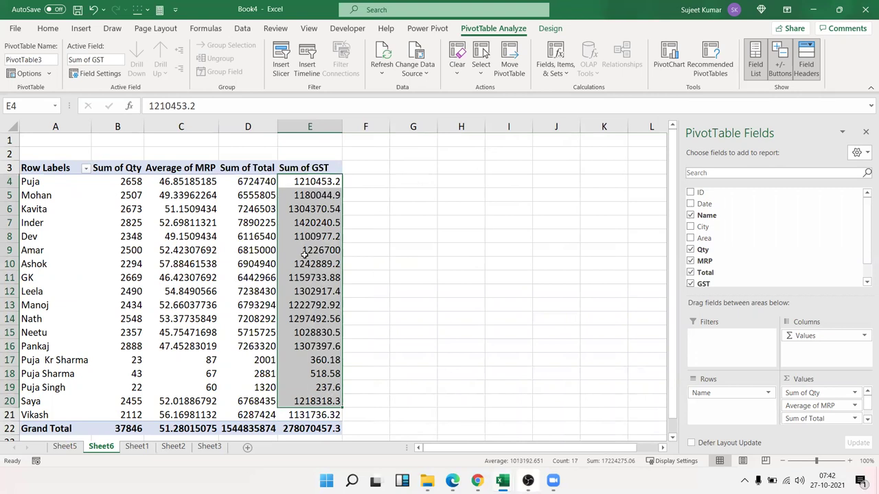
pyautogui.moveTo(304, 254)
pyautogui.moveTo(132, 187)
# Step: Start a new calculated field and name it INC
pyautogui.click(570, 79)
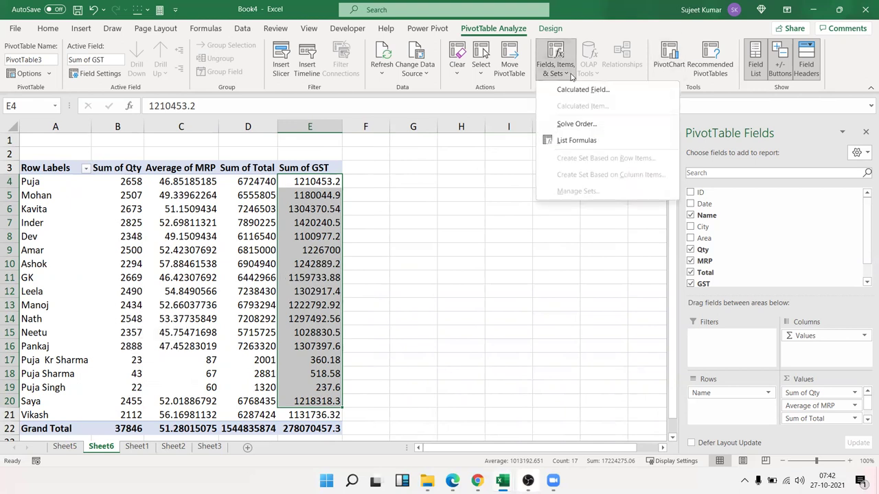
pyautogui.click(574, 91)
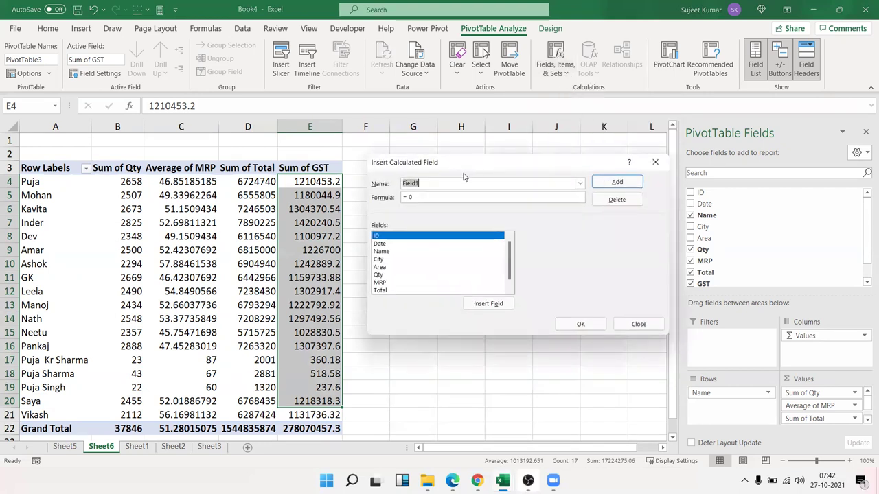
pyautogui.write('INC')
pyautogui.moveTo(437, 183); pyautogui.dragTo(398, 183)
pyautogui.click(416, 197)
pyautogui.write('if(')
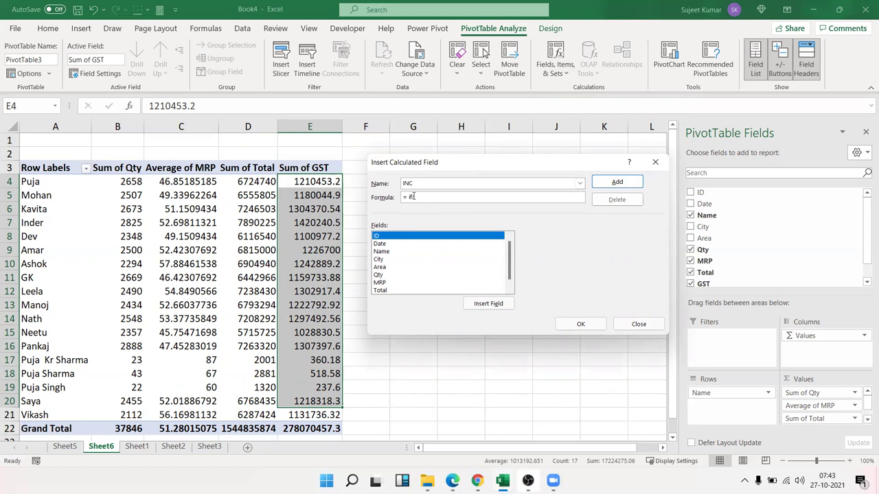
# Step: Give INC the formula IF(Qty>2500,10000,5000), add it, and review the Sum of INC values
pyautogui.scroll(-1, 418, 276)
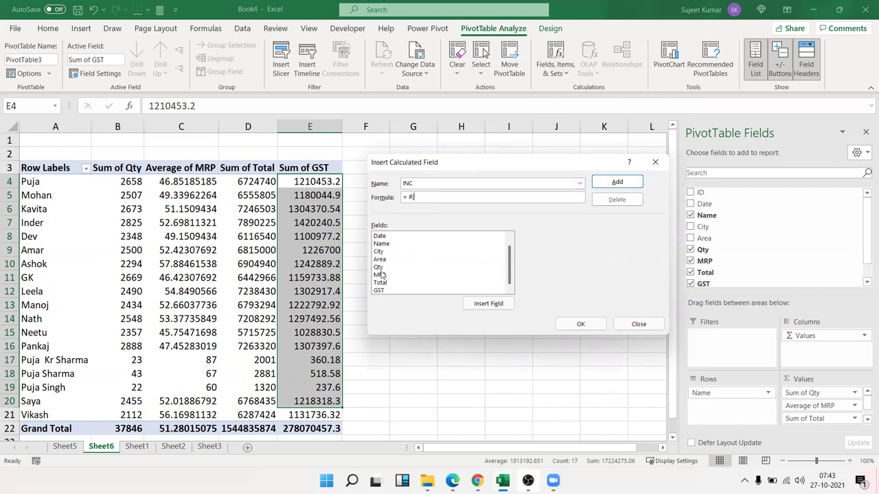
pyautogui.click(380, 275)
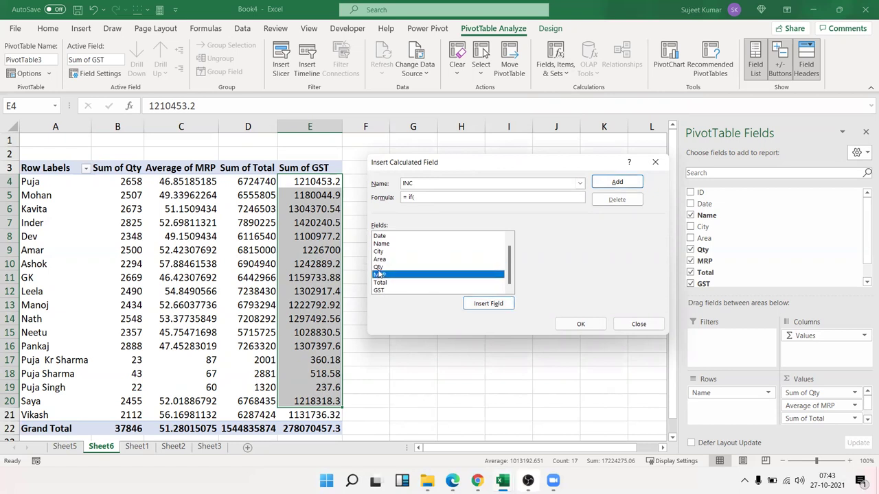
pyautogui.click(380, 267)
pyautogui.doubleClick(380, 268)
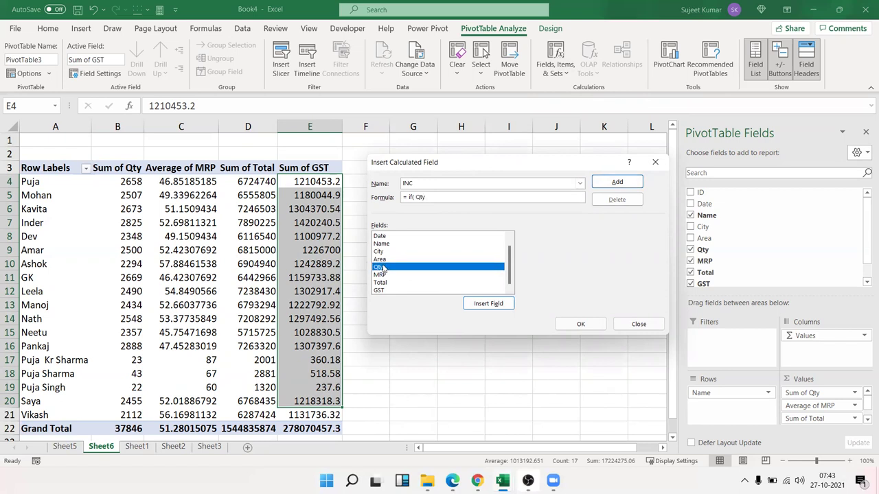
pyautogui.write('2500,')
pyautogui.write('1000')
pyautogui.press('BackSpace')
pyautogui.write('00,5000')
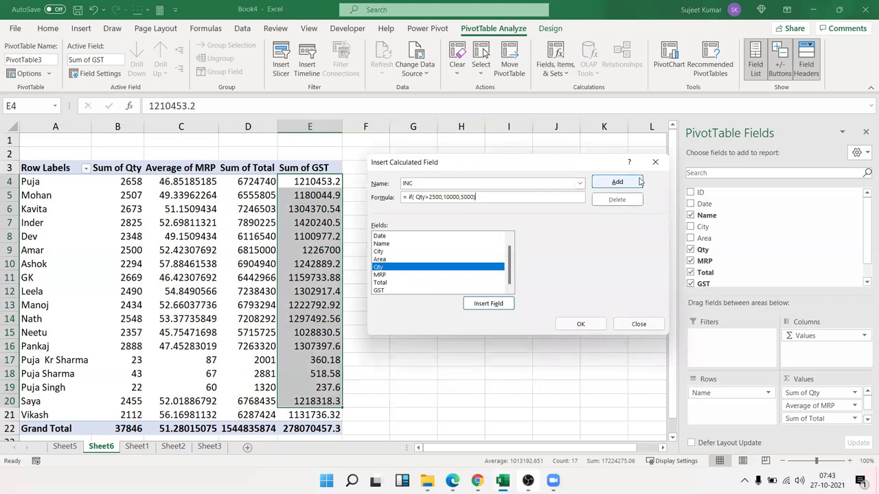
pyautogui.click(618, 182)
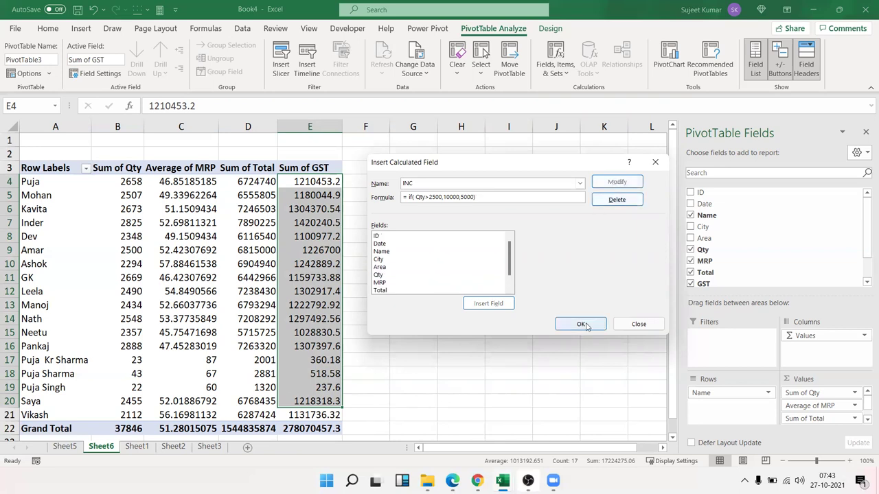
pyautogui.click(587, 323)
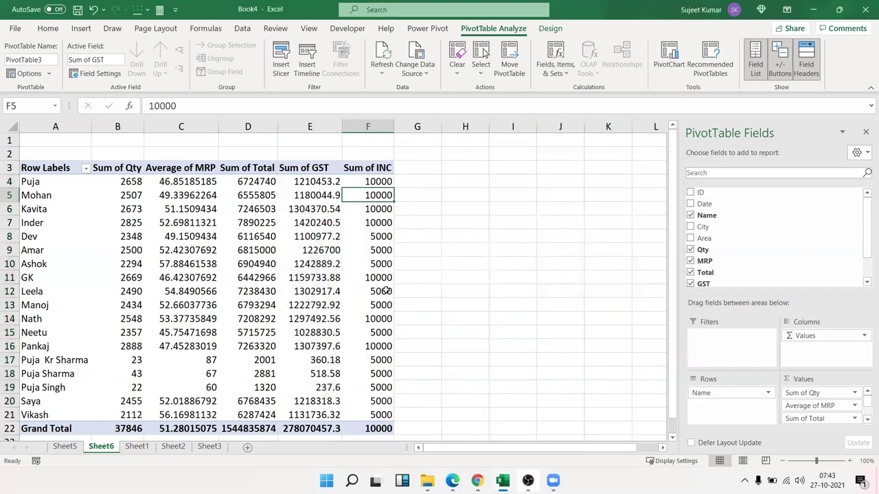
pyautogui.moveTo(380, 195); pyautogui.dragTo(395, 332)
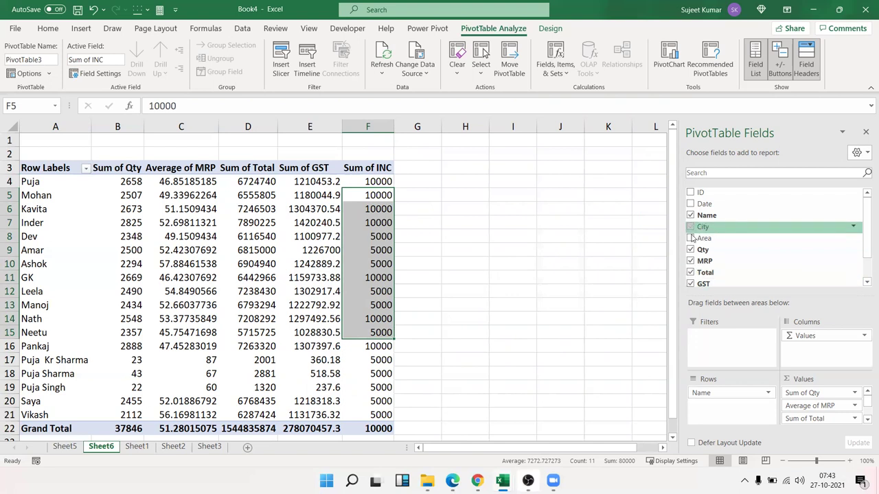
pyautogui.moveTo(81, 221)
pyautogui.mouseDown()
pyautogui.moveTo(338, 383)
pyautogui.moveTo(368, 388)
pyautogui.mouseUp()
pyautogui.scroll(-2, 749, 266)
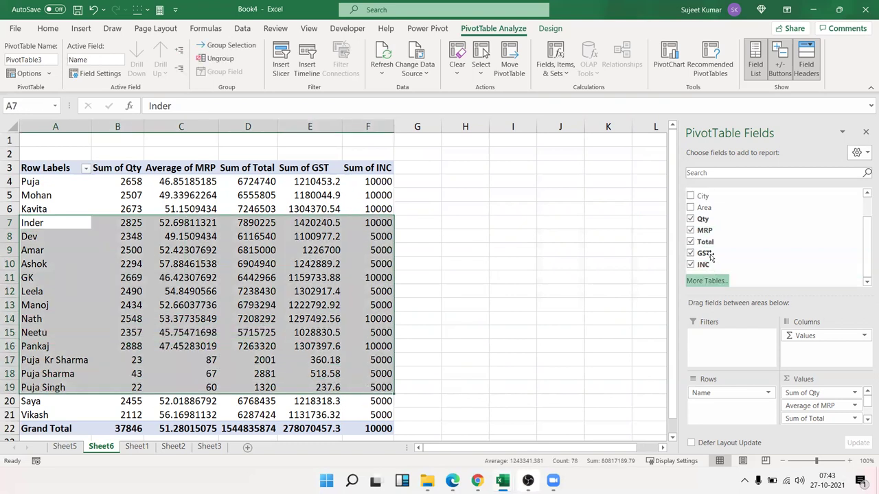
pyautogui.click(335, 195)
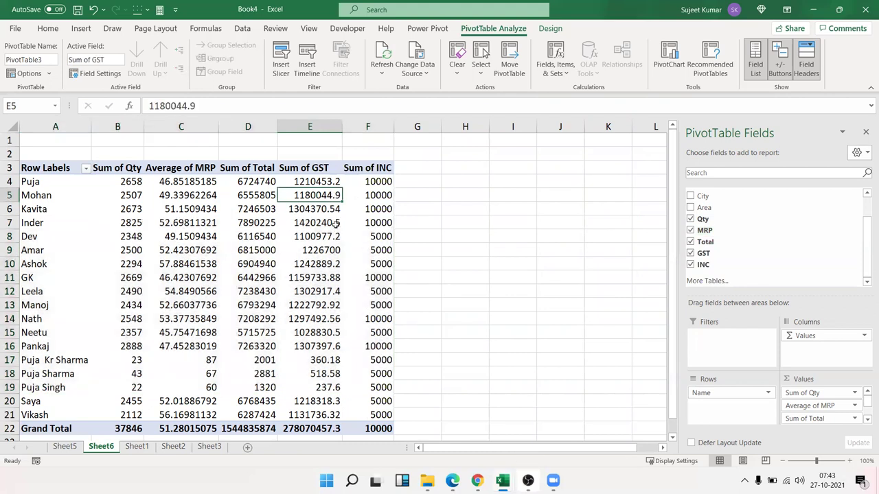
pyautogui.moveTo(296, 169); pyautogui.dragTo(294, 264)
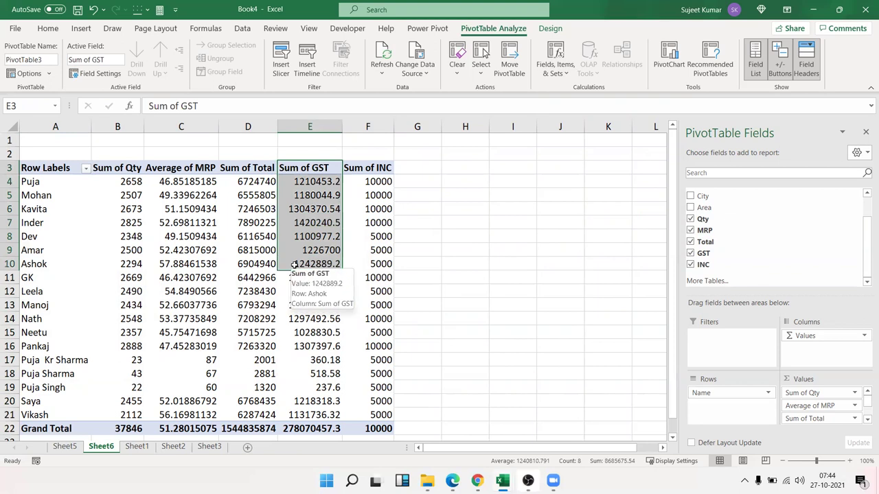
pyautogui.click(251, 235)
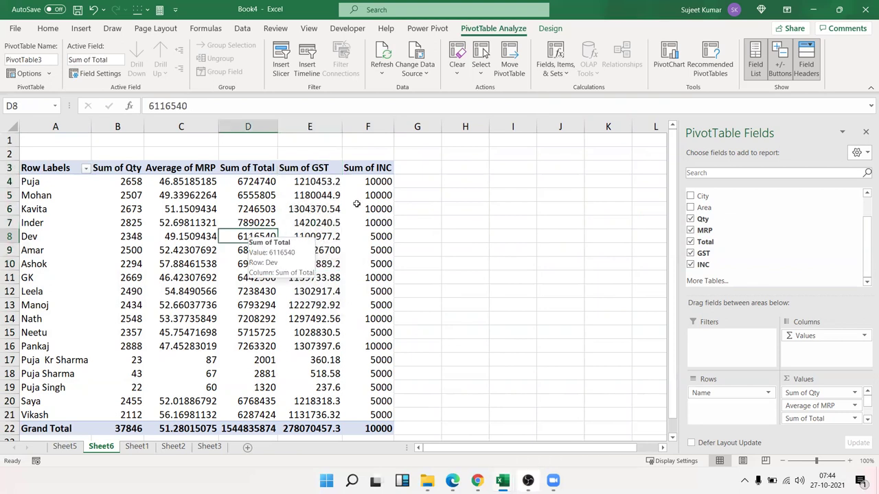
# Step: Edit the GST calculated field from Total*18% to Total*12% and check the recalculated Sum of GST
pyautogui.click(562, 74)
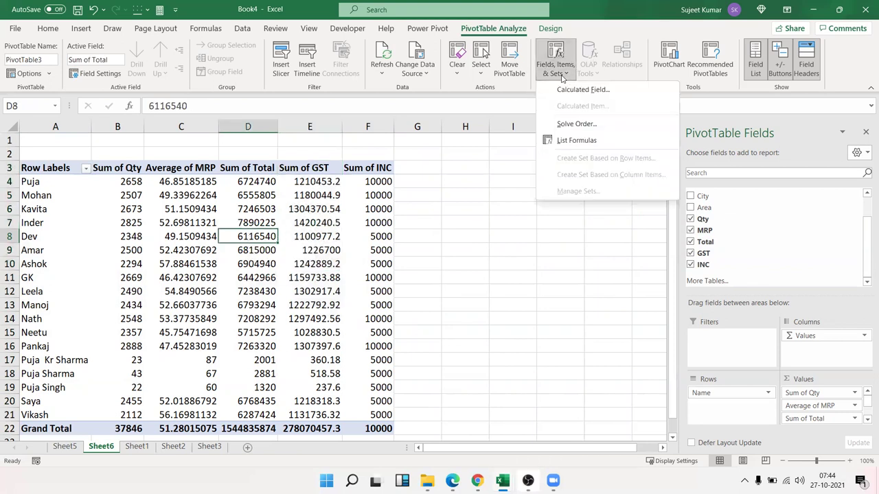
pyautogui.click(582, 90)
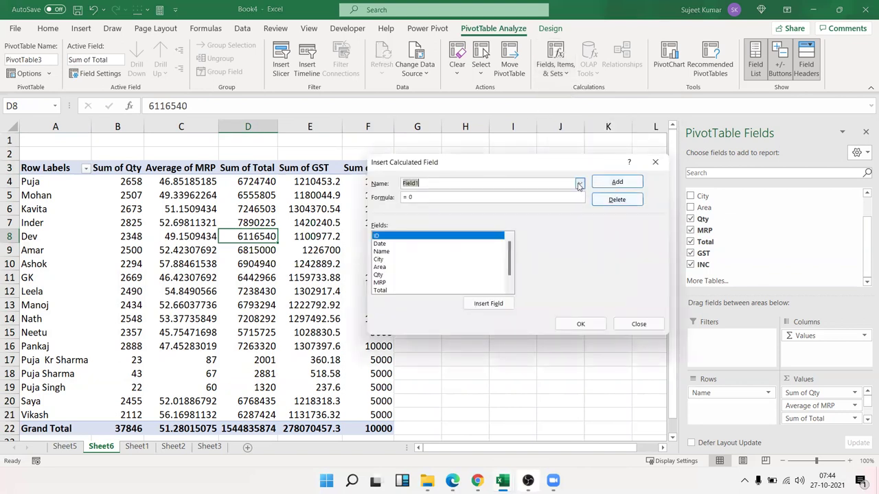
pyautogui.click(579, 185)
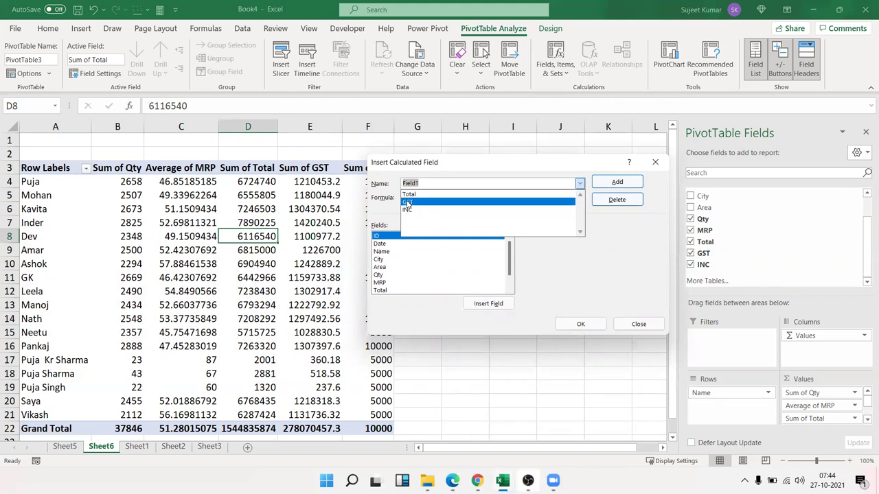
pyautogui.click(407, 203)
pyautogui.moveTo(443, 197); pyautogui.dragTo(403, 197)
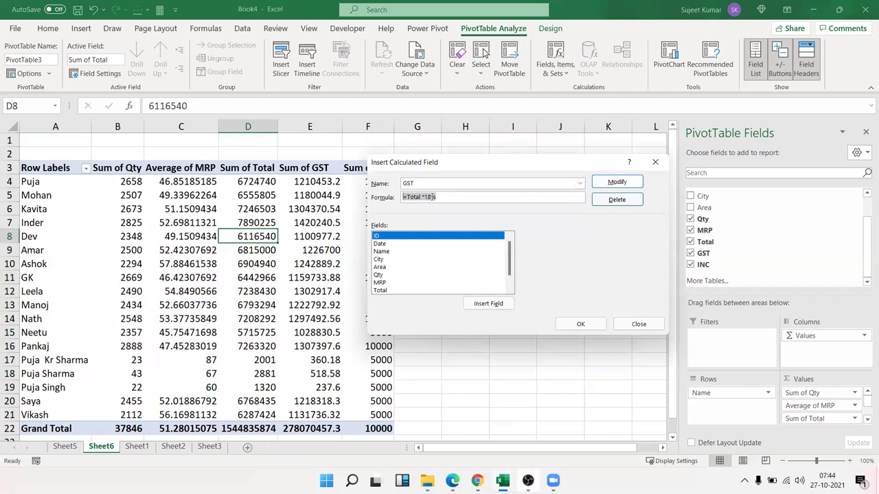
pyautogui.click(427, 197)
pyautogui.press('Delete')
pyautogui.write('2')
pyautogui.click(616, 184)
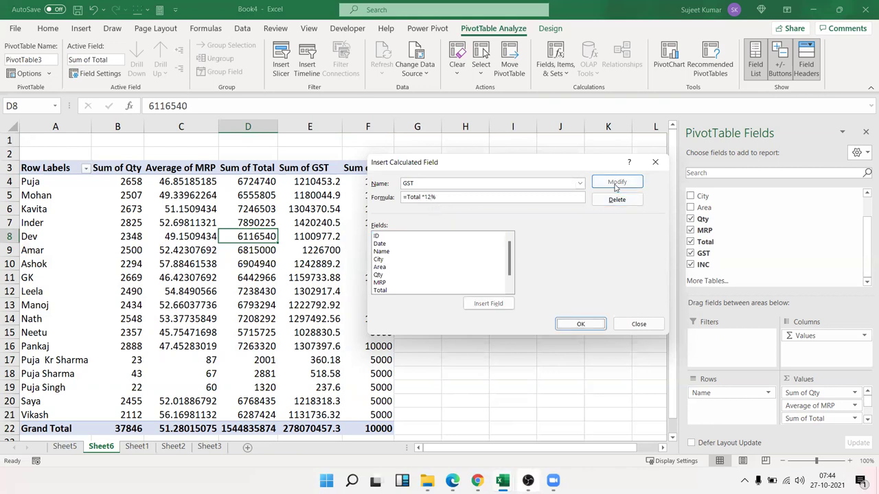
pyautogui.click(581, 324)
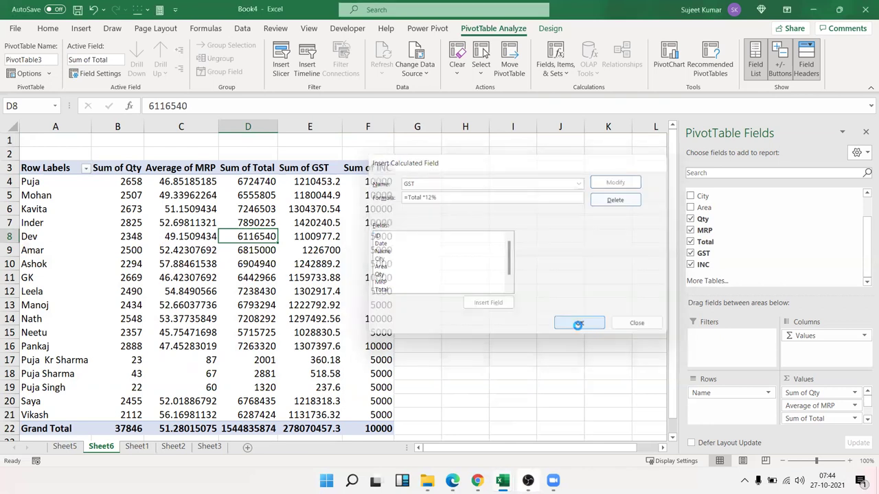
pyautogui.moveTo(316, 183); pyautogui.dragTo(312, 270)
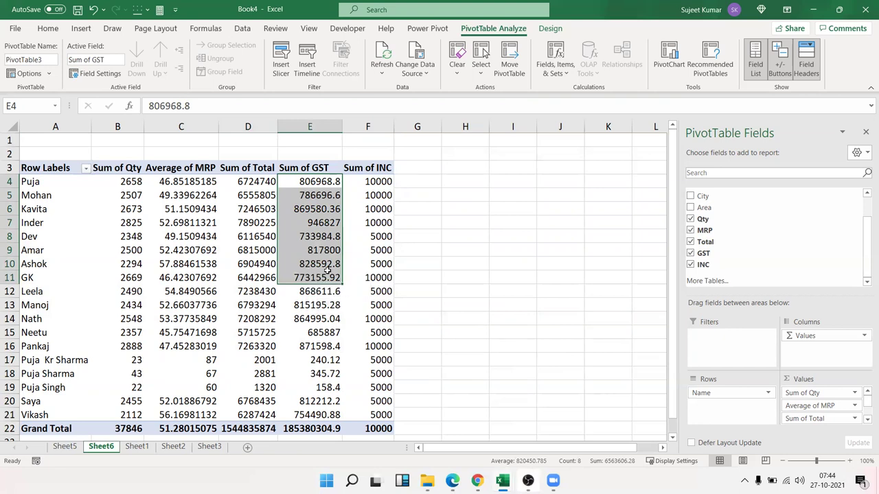
pyautogui.click(352, 260)
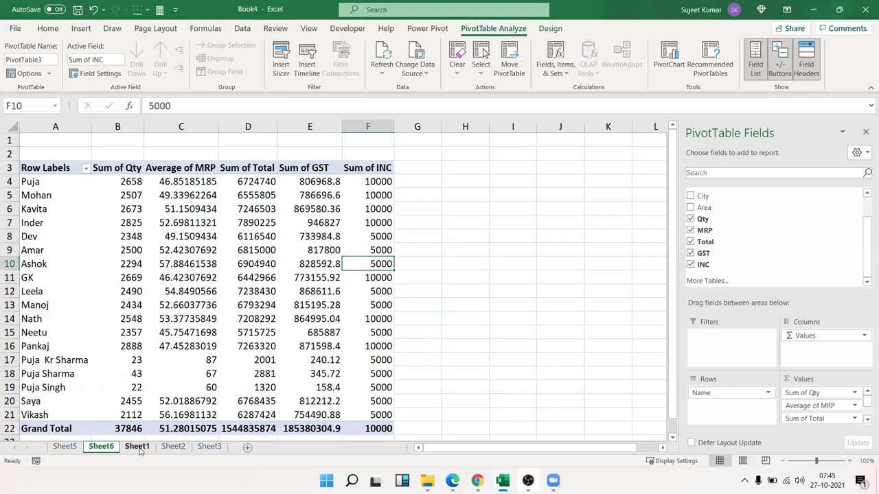
# Step: Check headers G1:H1 on Sheet1, then select Dev's Sum of Total and show Fields, Items & Sets
pyautogui.click(138, 447)
pyautogui.moveTo(321, 143)
pyautogui.mouseDown()
pyautogui.moveTo(466, 135)
pyautogui.moveTo(281, 138)
pyautogui.mouseUp()
pyautogui.click(103, 449)
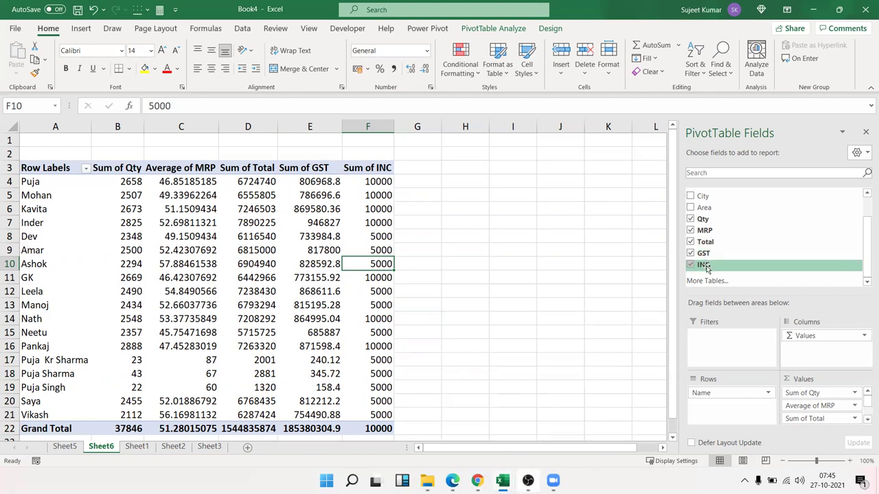
pyautogui.click(271, 236)
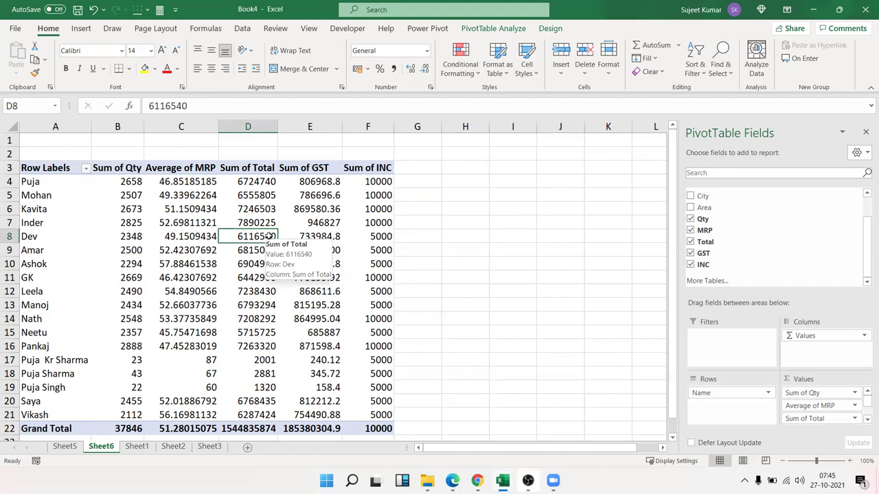
pyautogui.click(490, 34)
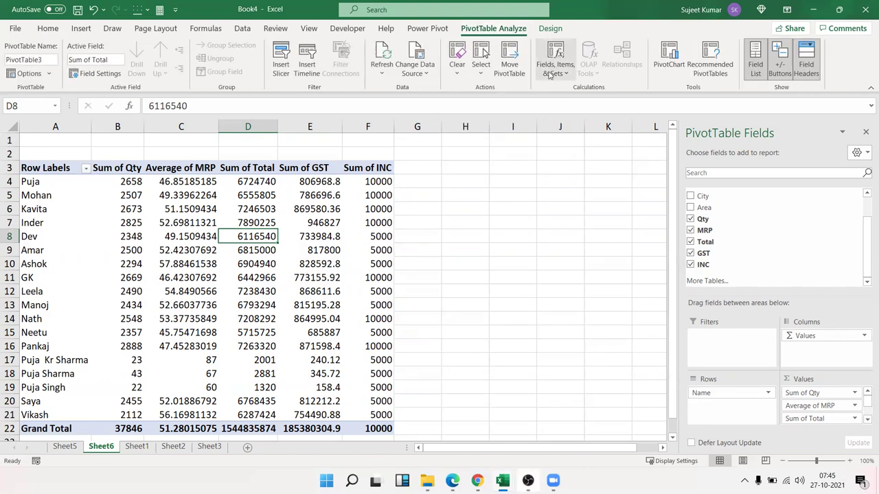
pyautogui.click(551, 72)
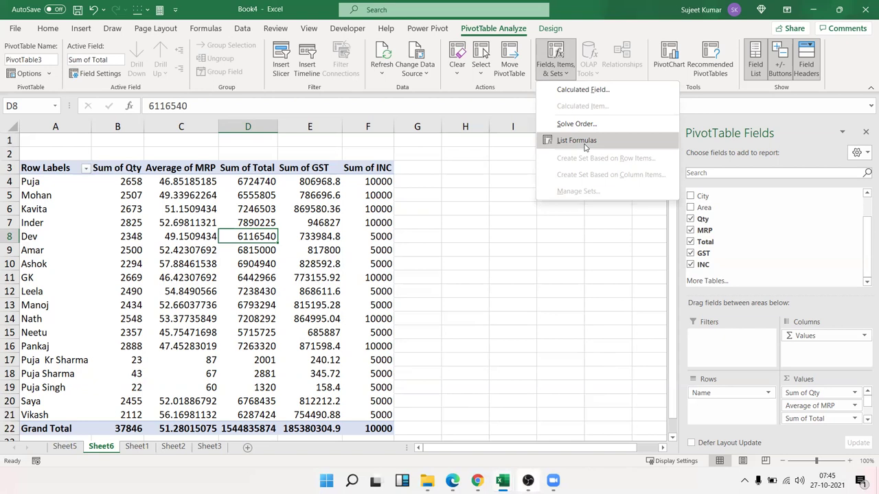
# Step: List the Total, GST and INC formulas on new Sheet7, select them, then show the desktop
pyautogui.click(586, 146)
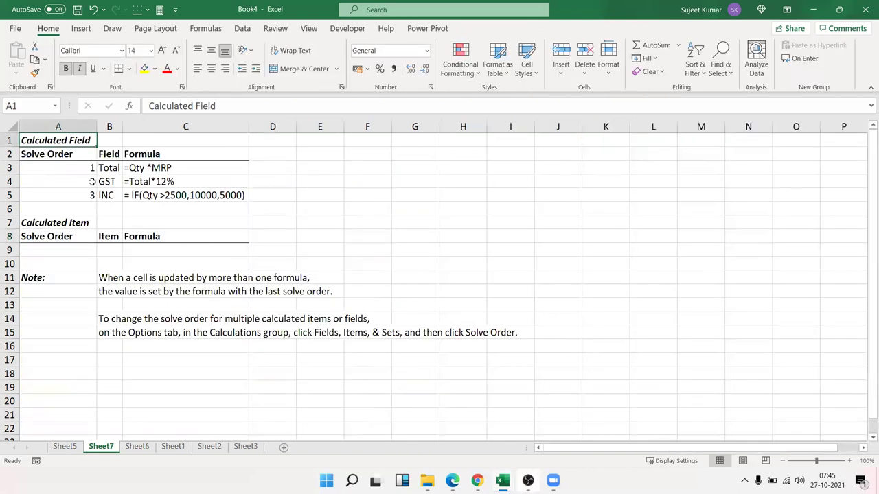
pyautogui.moveTo(84, 171); pyautogui.dragTo(213, 200)
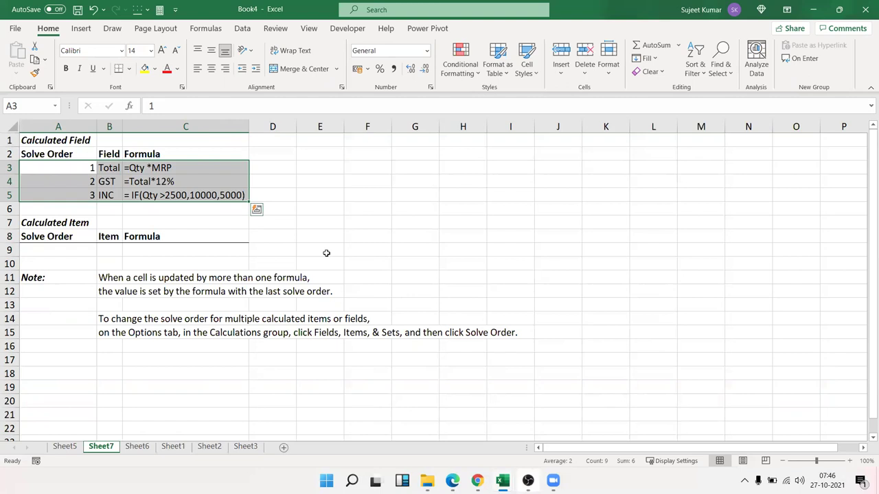
pyautogui.press('super+d')
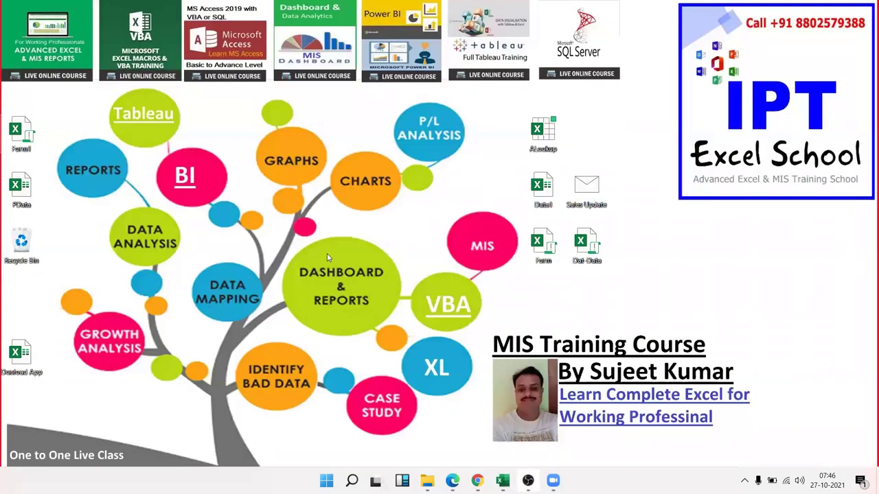